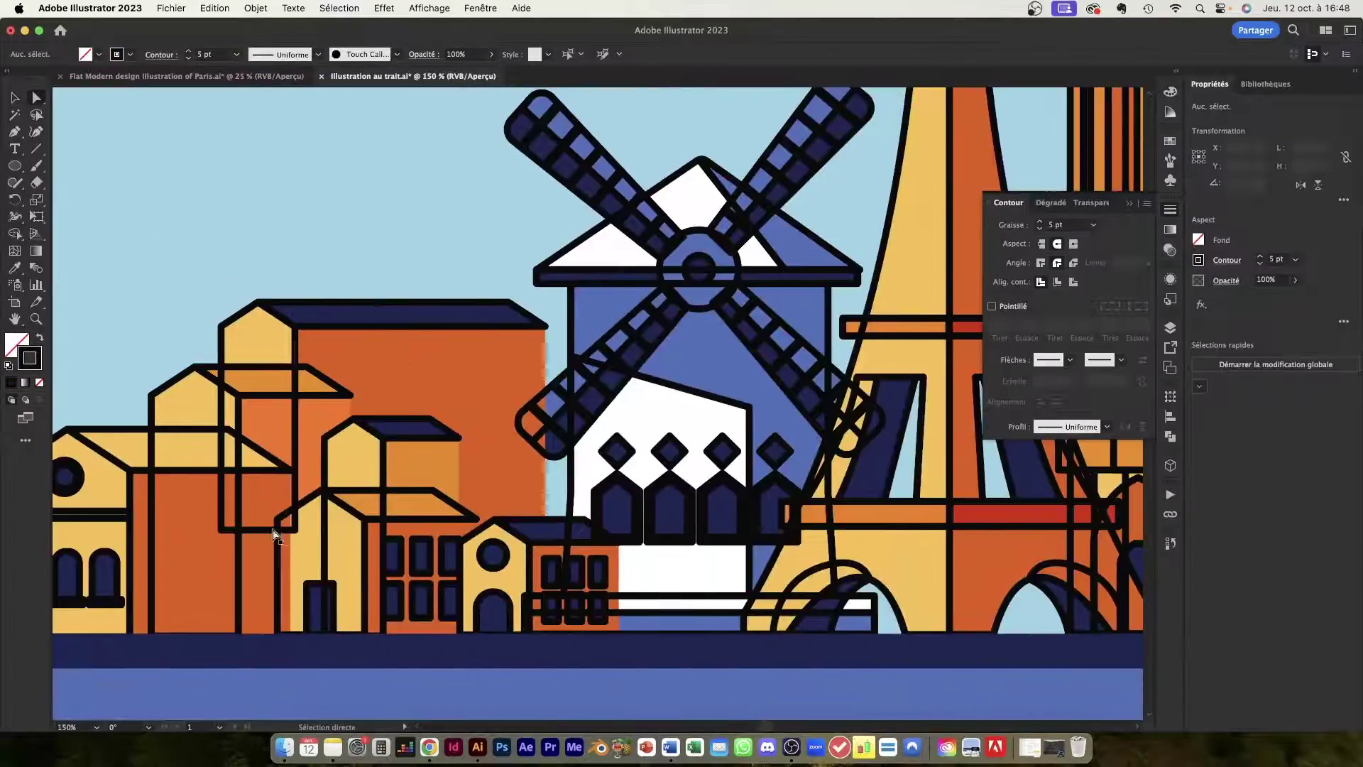
pyautogui.click(441, 487)
pyautogui.hscroll(5, 597, 403)
pyautogui.scroll(2, 567, 191)
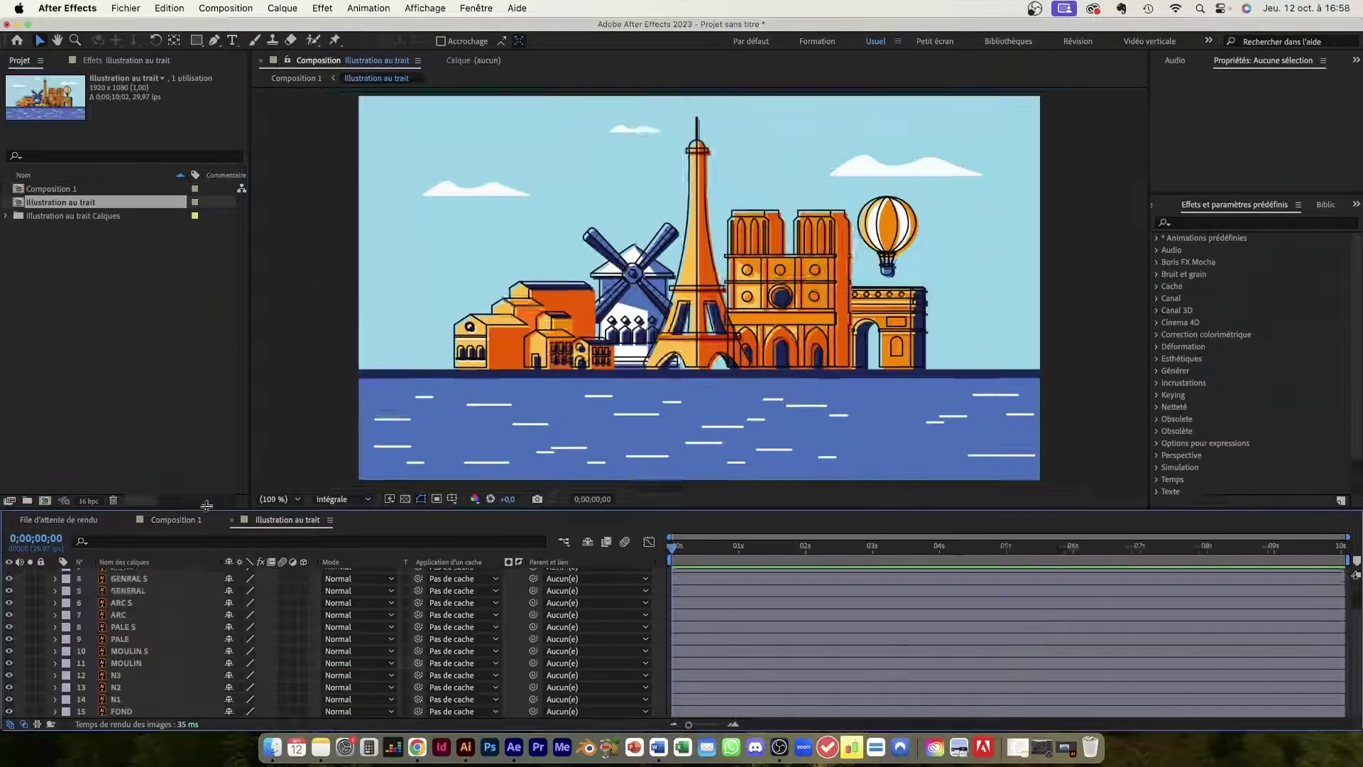
# Duplicate the SEINE layer as a child offset to the left, and start Position keyframes on the original at 0 s.
pyautogui.click(116, 699)
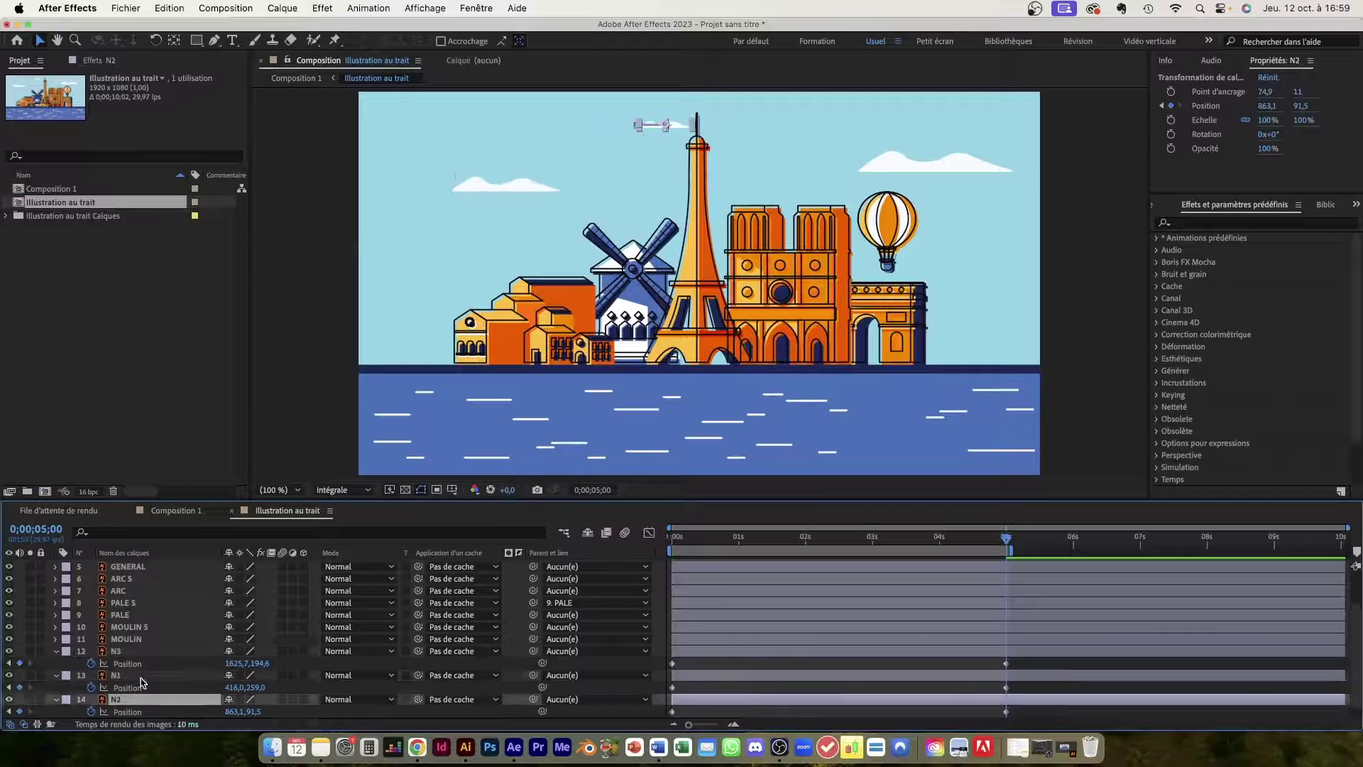
pyautogui.moveTo(1006, 540); pyautogui.dragTo(672, 541)
pyautogui.click(116, 651)
pyautogui.press('super+d')
pyautogui.moveTo(993, 444); pyautogui.dragTo(322, 443)
pyautogui.moveTo(533, 565); pyautogui.dragTo(132, 577)
pyautogui.click(91, 589)
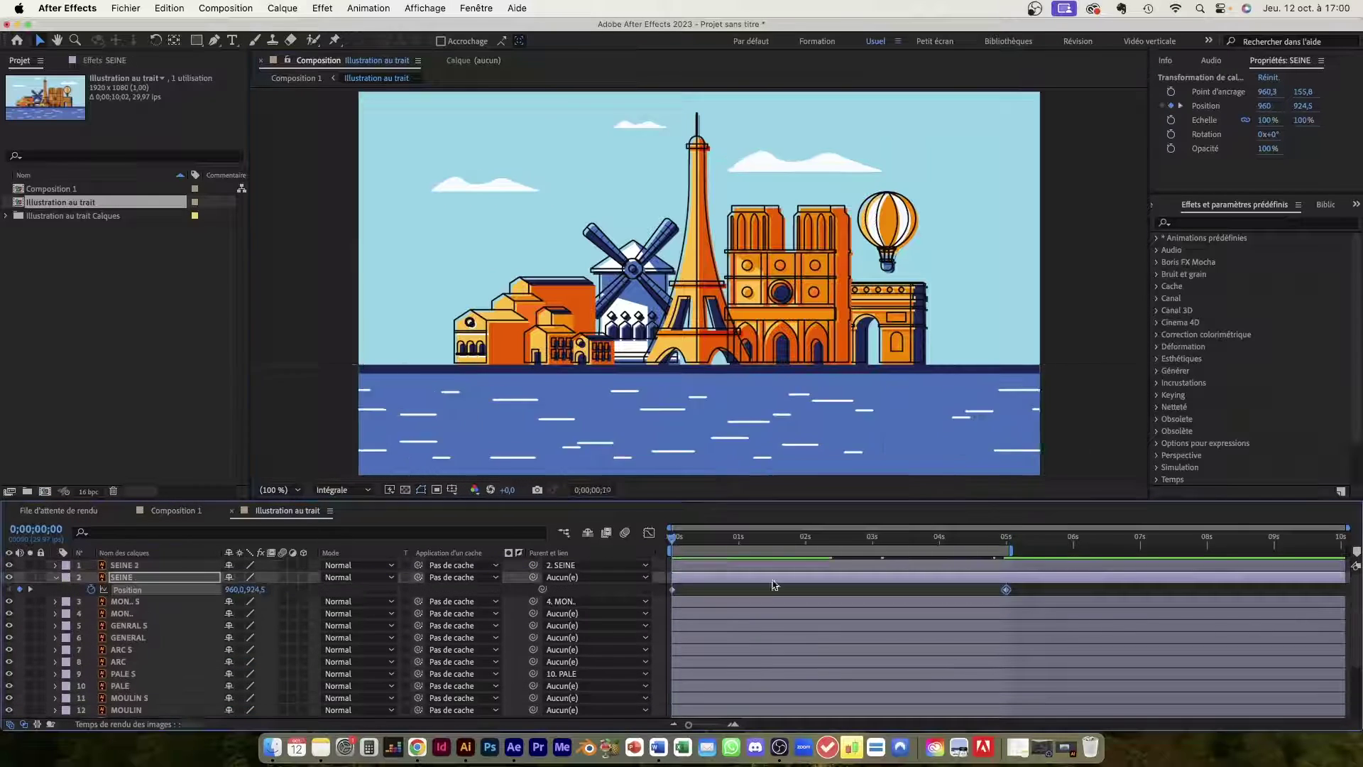
# Save the project as "Animation trait tuto YT".
pyautogui.press('super+s')
pyautogui.write('Animation trait tuto YT')
pyautogui.press('Return')
# Animate the rotation of the windmill's PALE layer with keyframes at 0 s and 5 s.
pyautogui.click(91, 661)
pyautogui.moveTo(672, 539); pyautogui.dragTo(1006, 539)
pyautogui.moveTo(242, 661); pyautogui.dragTo(312, 659)
pyautogui.moveTo(1007, 539); pyautogui.dragTo(672, 540)
# Move the MON. S balloon outline layer below ARC, keyframe the MON. balloon's position from 0 s, and preview the animation.
pyautogui.moveTo(124, 601); pyautogui.dragTo(137, 667)
pyautogui.moveTo(887, 230)
pyautogui.mouseDown()
pyautogui.moveTo(888, 314)
pyautogui.moveTo(888, 231)
pyautogui.mouseUp()
pyautogui.click(91, 674)
pyautogui.press('space')
pyautogui.click(124, 649)
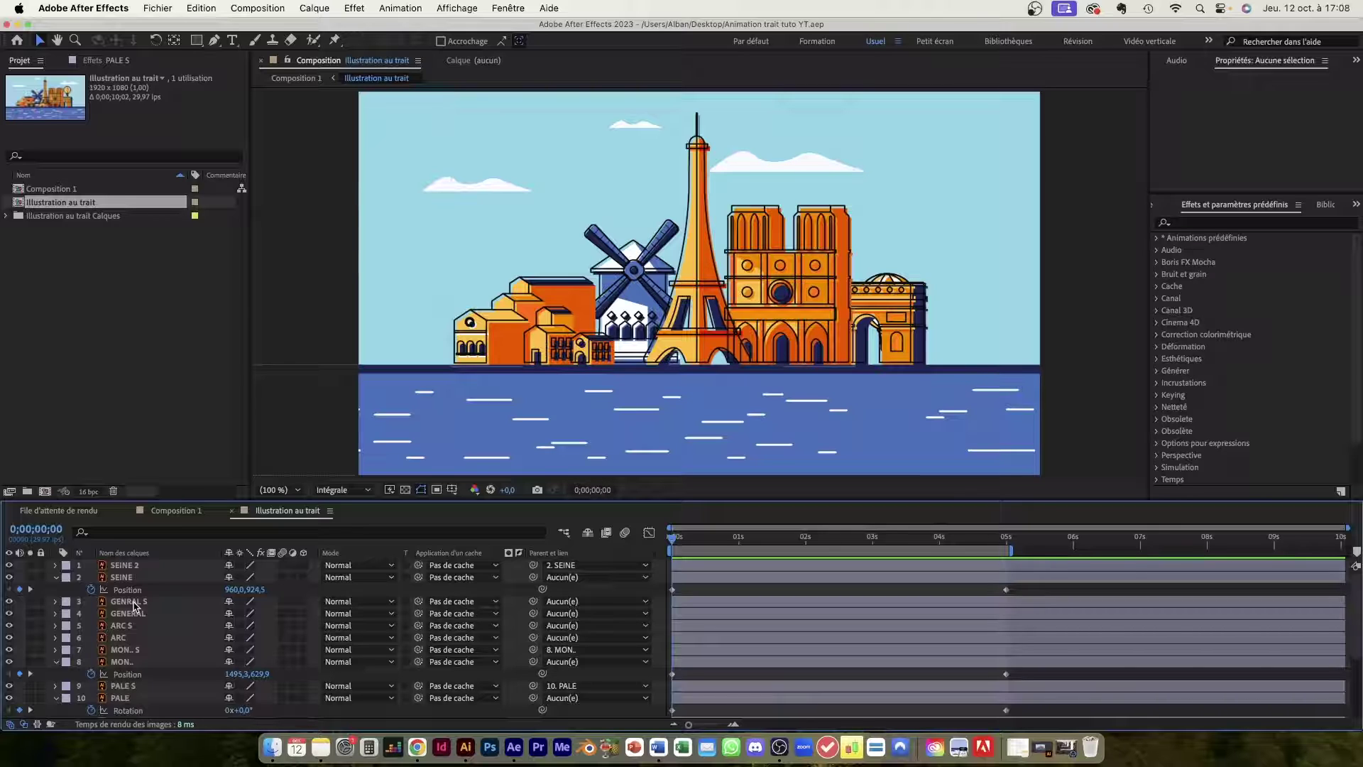
# Collapse the keyframed properties of all layers in the timeline and review the layer stack.
pyautogui.scroll(-3, 128, 643)
pyautogui.scroll(3, 129, 645)
pyautogui.scroll(-1, 130, 644)
pyautogui.scroll(1, 699, 583)
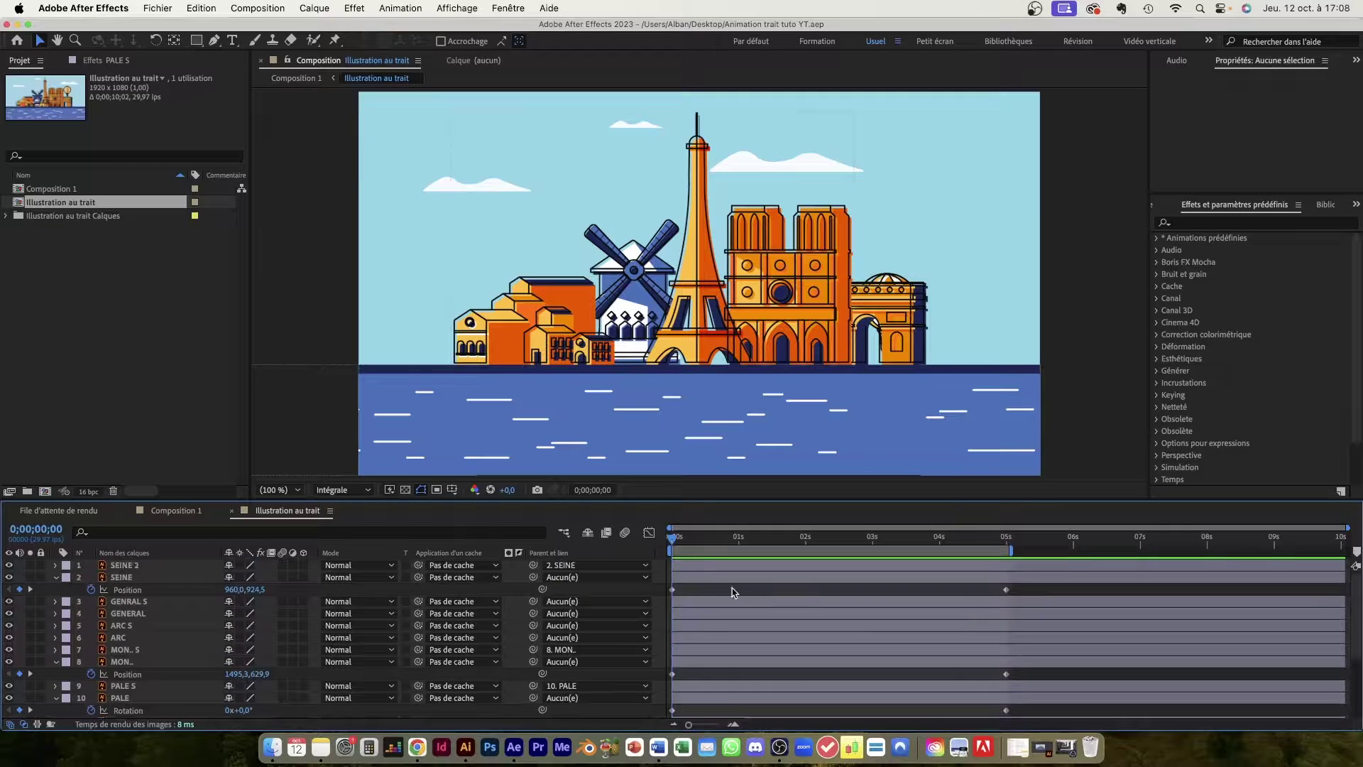
pyautogui.press('u')
pyautogui.scroll(-2, 142, 639)
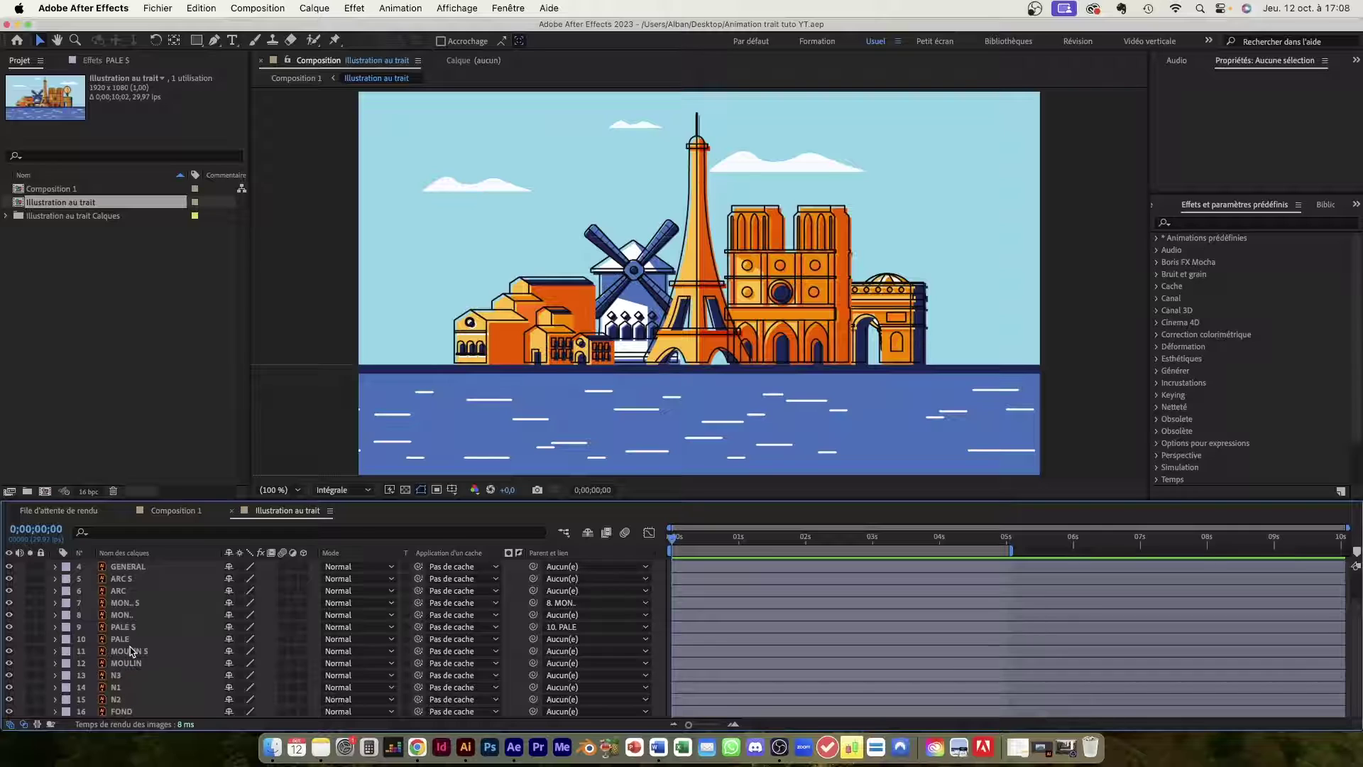
pyautogui.scroll(2, 130, 646)
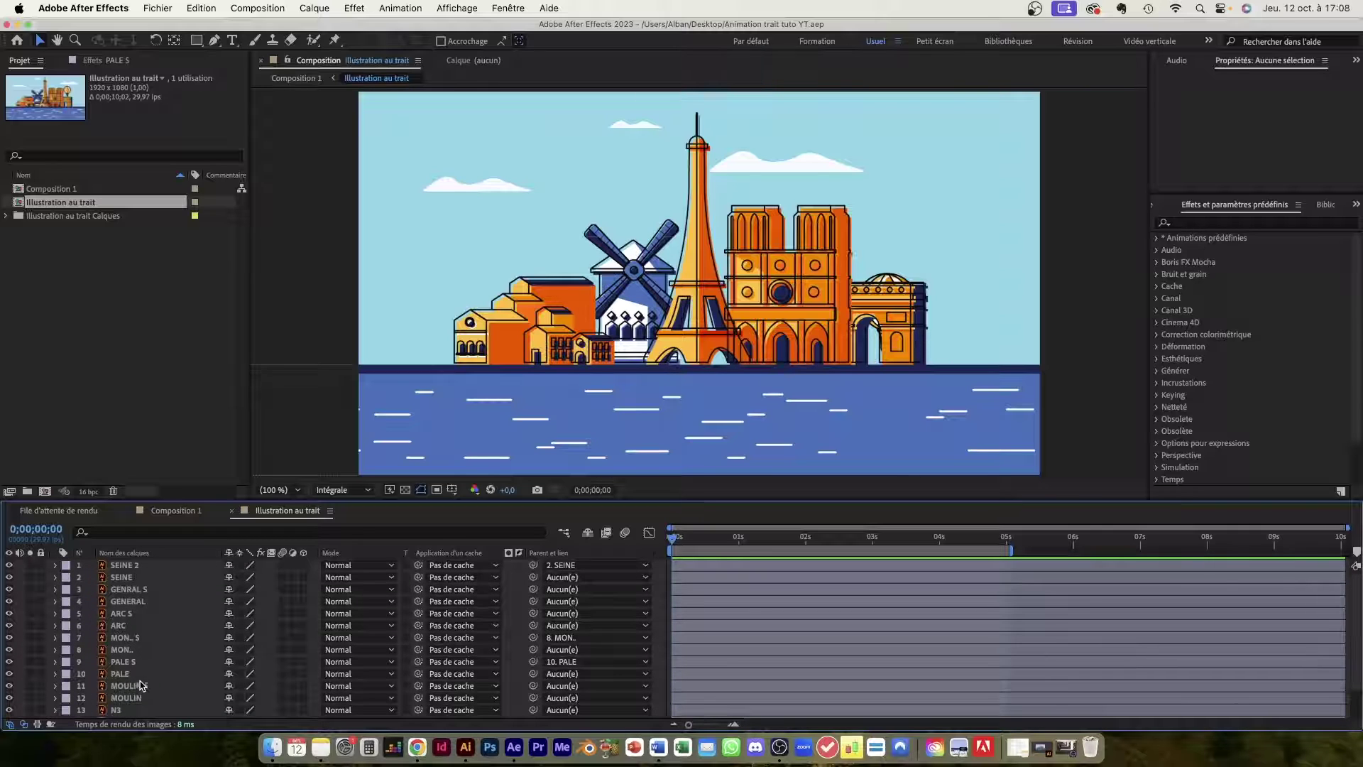
# Check which artwork the MOULIN S, MON. S, ARC S and GENRAL S layers contain.
pyautogui.click(128, 685)
pyautogui.click(134, 639)
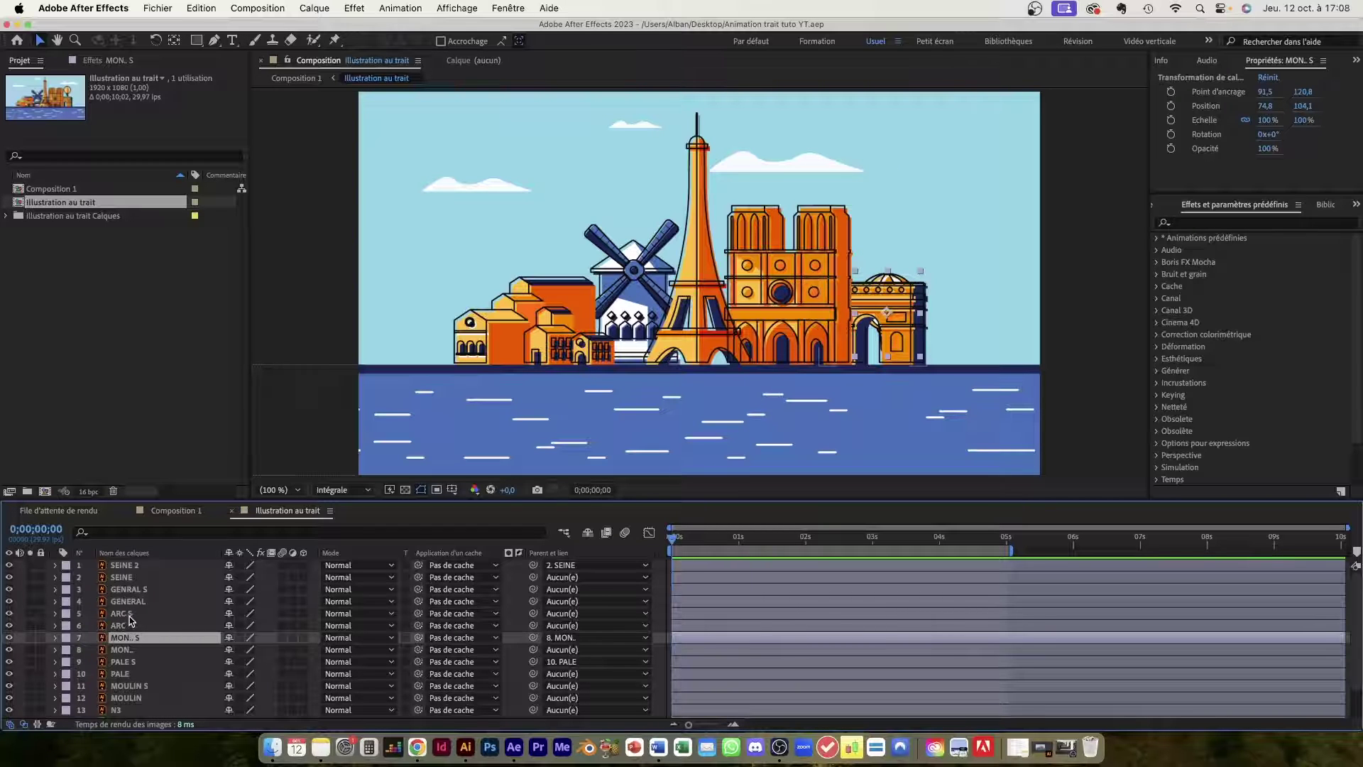
pyautogui.click(130, 615)
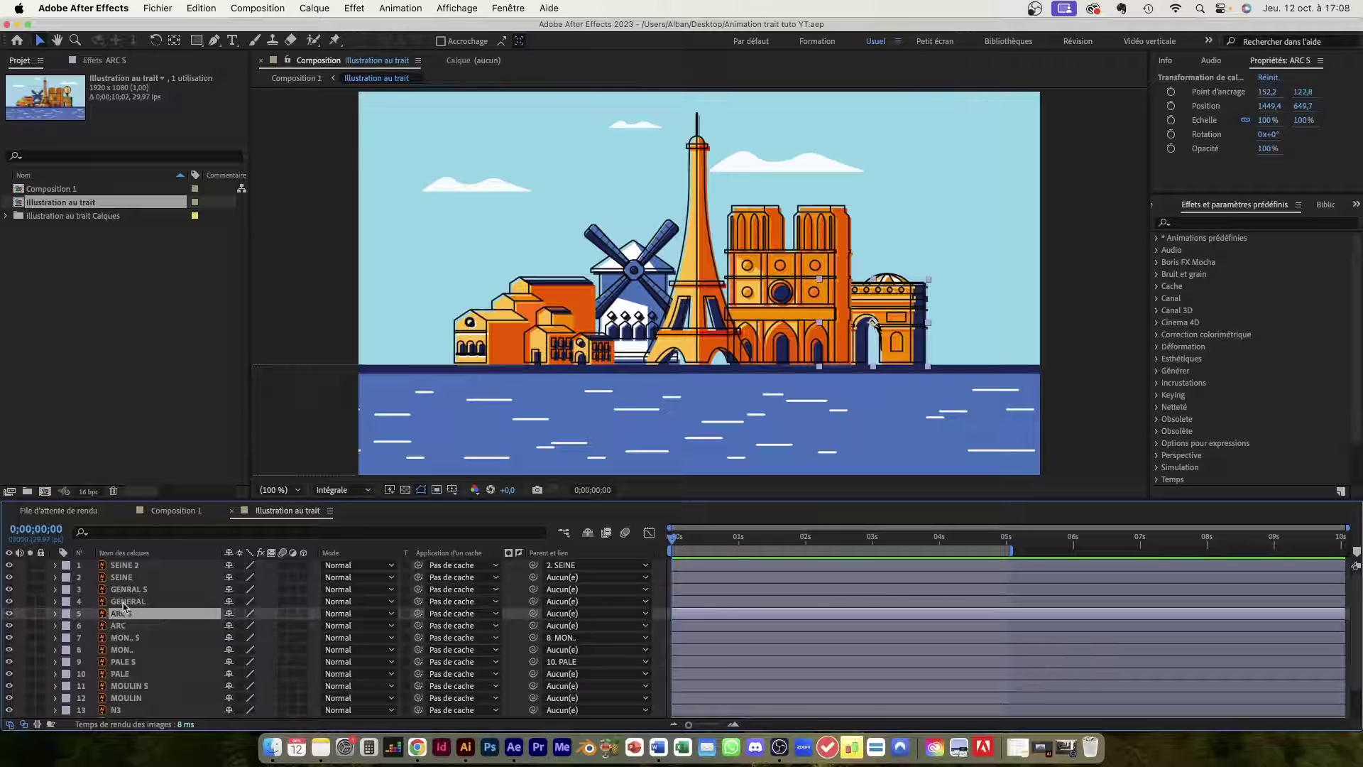
pyautogui.click(132, 590)
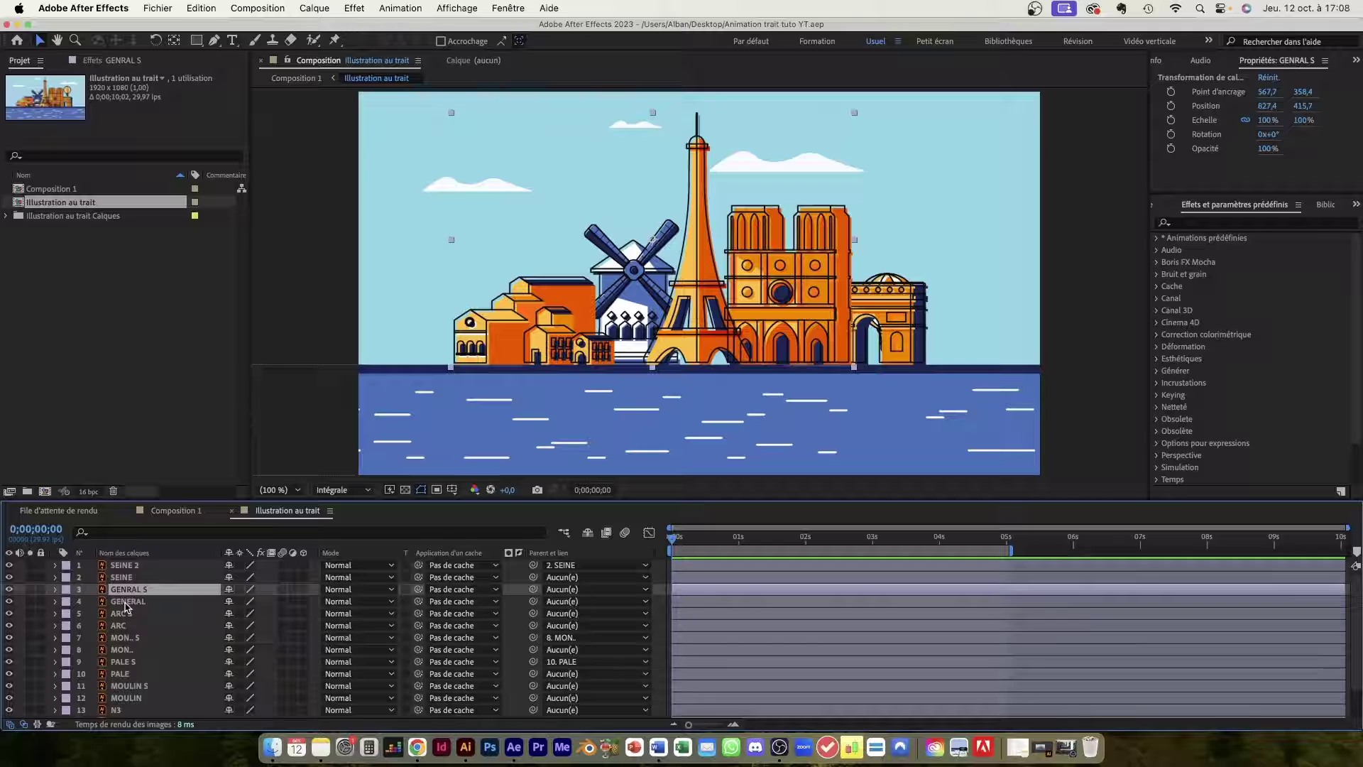
# Toggle the visibility of GENERAL and GENRAL S to compare the colour fills with the separate outlines.
pyautogui.click(132, 601)
pyautogui.click(10, 602)
pyautogui.click(9, 603)
pyautogui.click(9, 602)
pyautogui.click(9, 602)
pyautogui.click(142, 590)
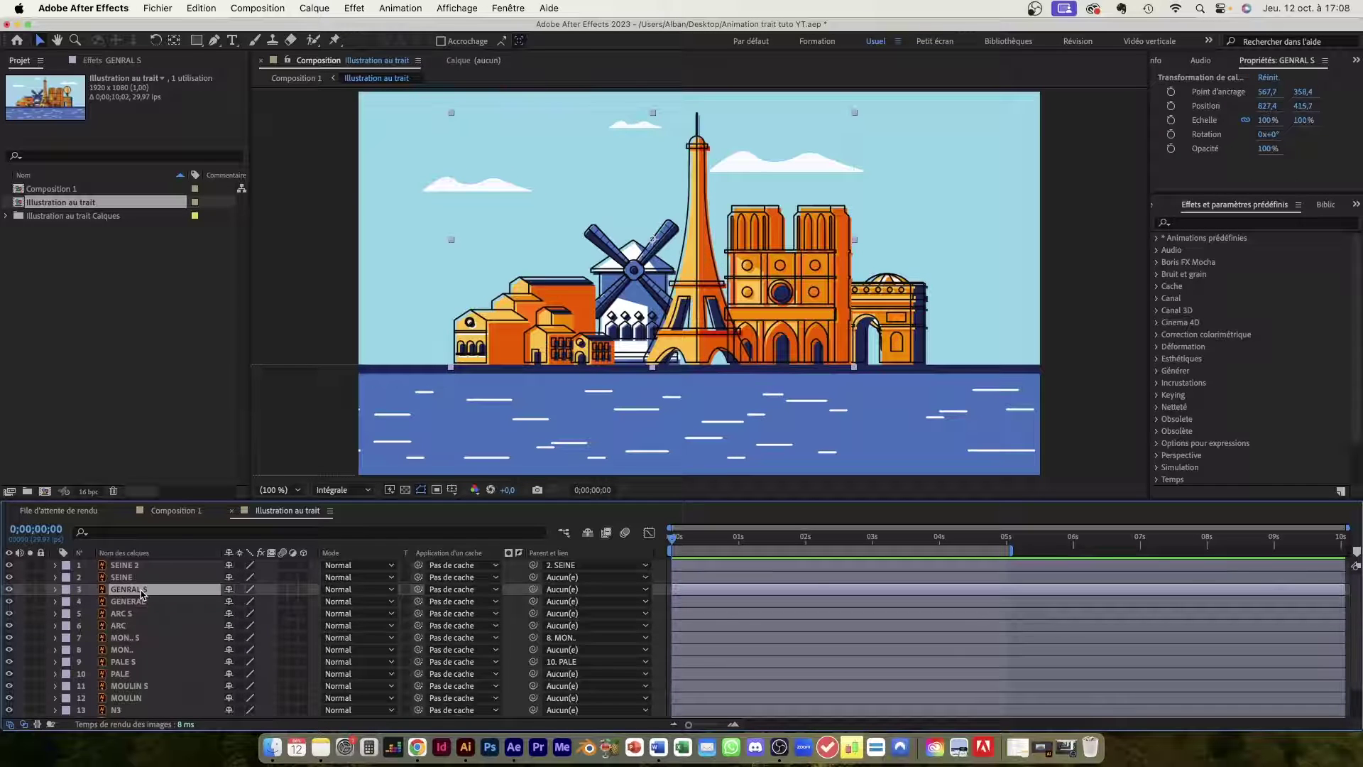
pyautogui.click(10, 591)
pyautogui.click(9, 591)
pyautogui.click(9, 591)
pyautogui.click(9, 591)
pyautogui.click(9, 590)
pyautogui.click(10, 591)
pyautogui.rightClick(124, 593)
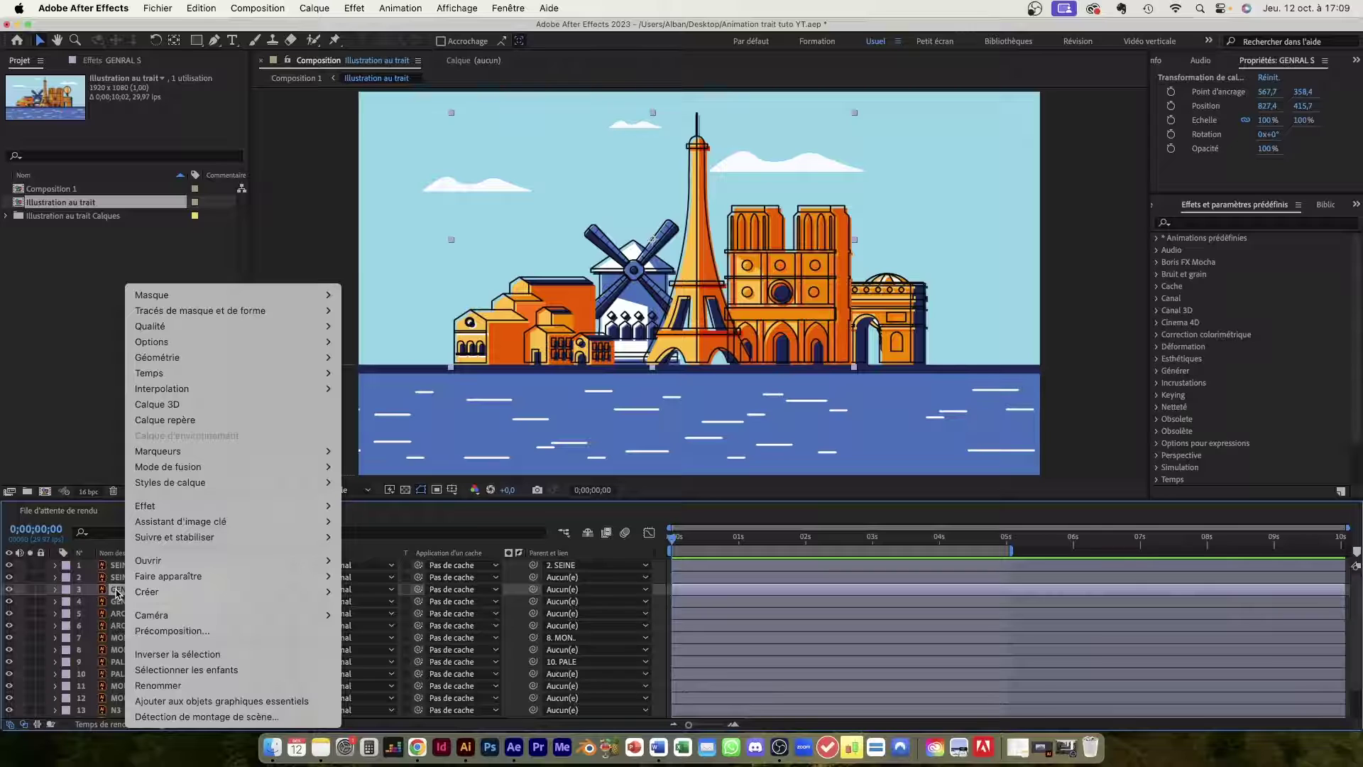
pyautogui.click(115, 594)
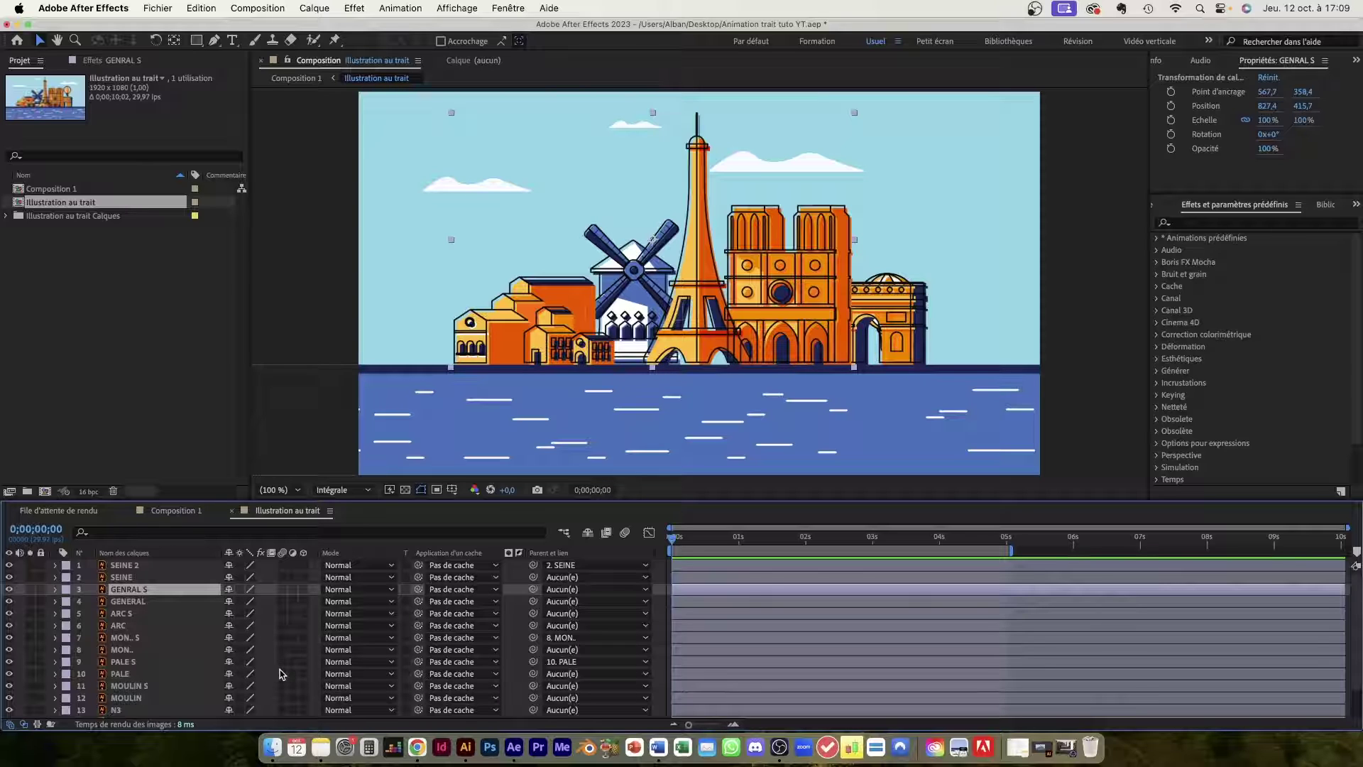
# Switch to Illustrator and draw a long thin rectangle of about 1403 by 33 px above the artboard.
pyautogui.click(466, 747)
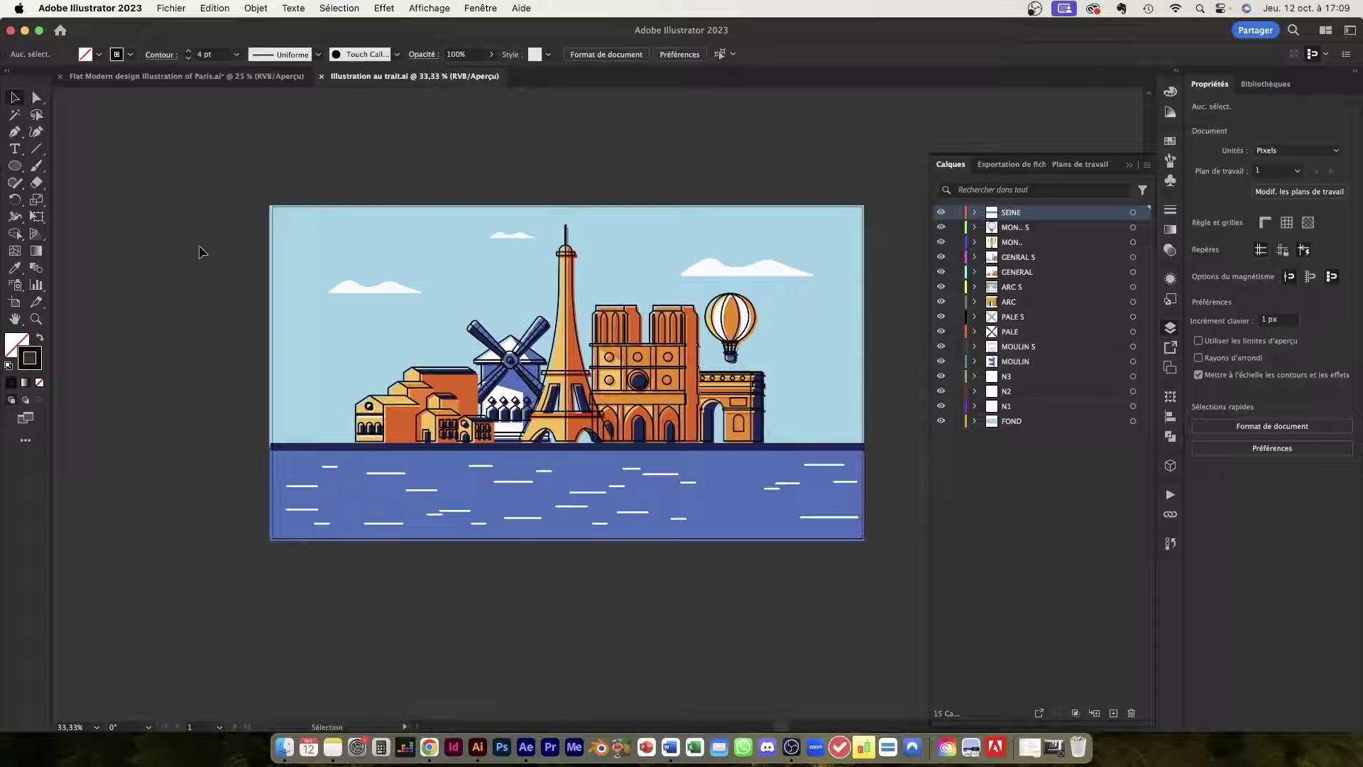
pyautogui.scroll(2, 191, 233)
pyautogui.hscroll(-2, 192, 232)
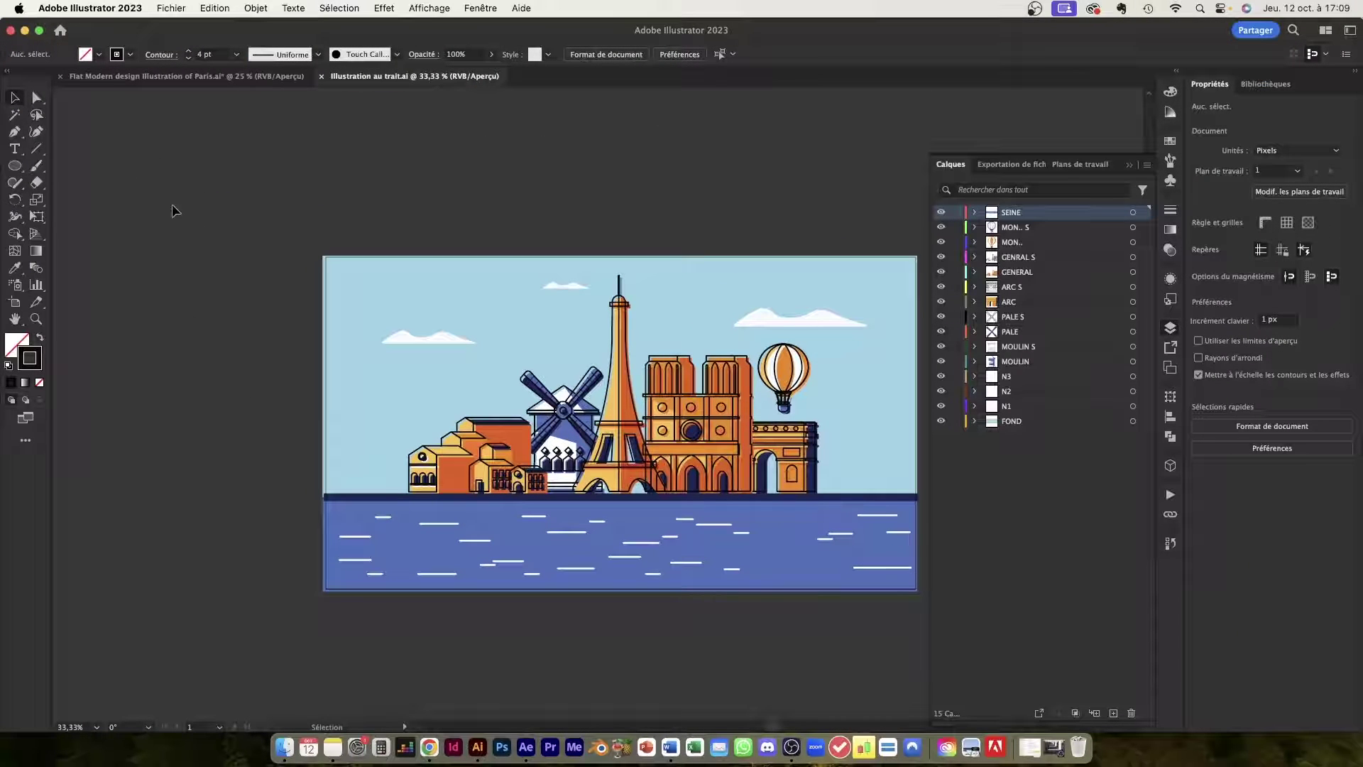
pyautogui.click(14, 166)
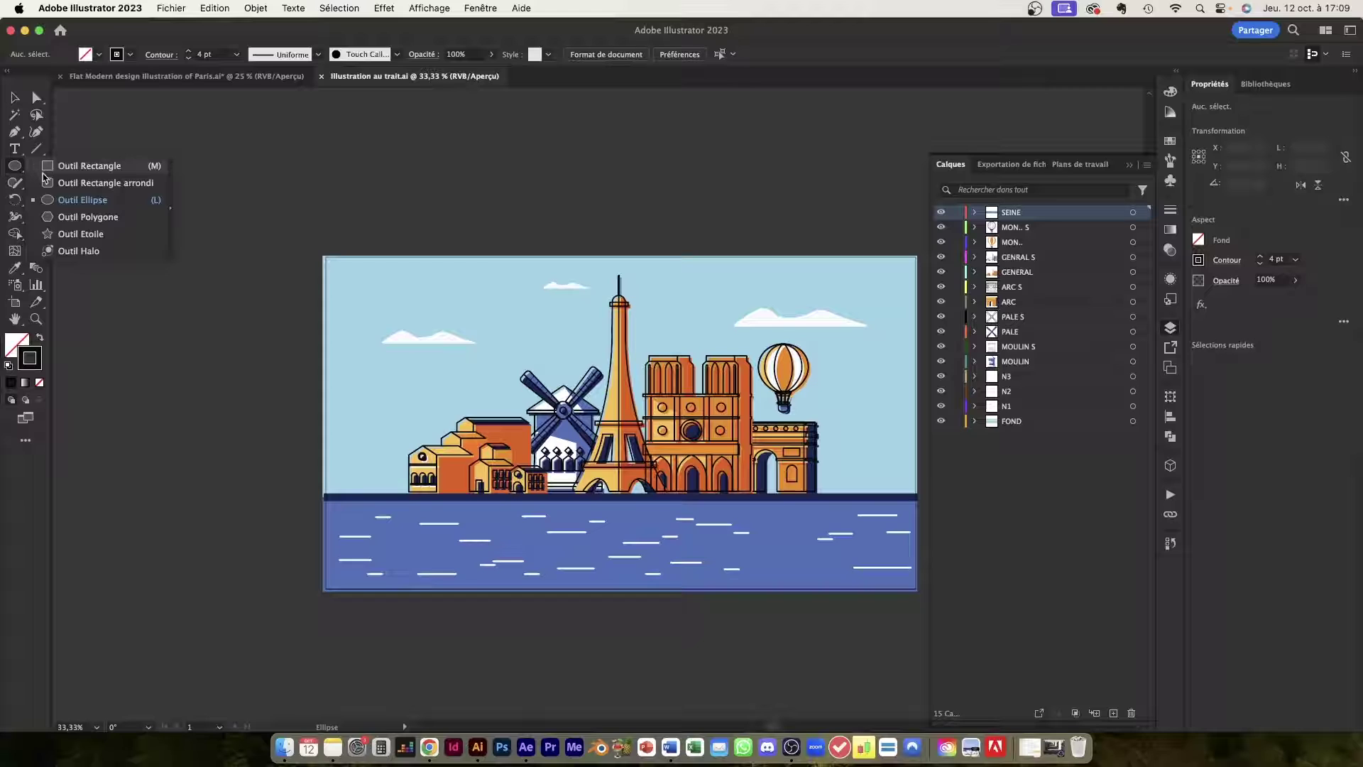
pyautogui.click(71, 166)
pyautogui.moveTo(243, 141); pyautogui.dragTo(674, 150)
pyautogui.click(15, 98)
# Give the rectangle a black fill without stroke and shift it over the middle of the artboard.
pyautogui.click(40, 383)
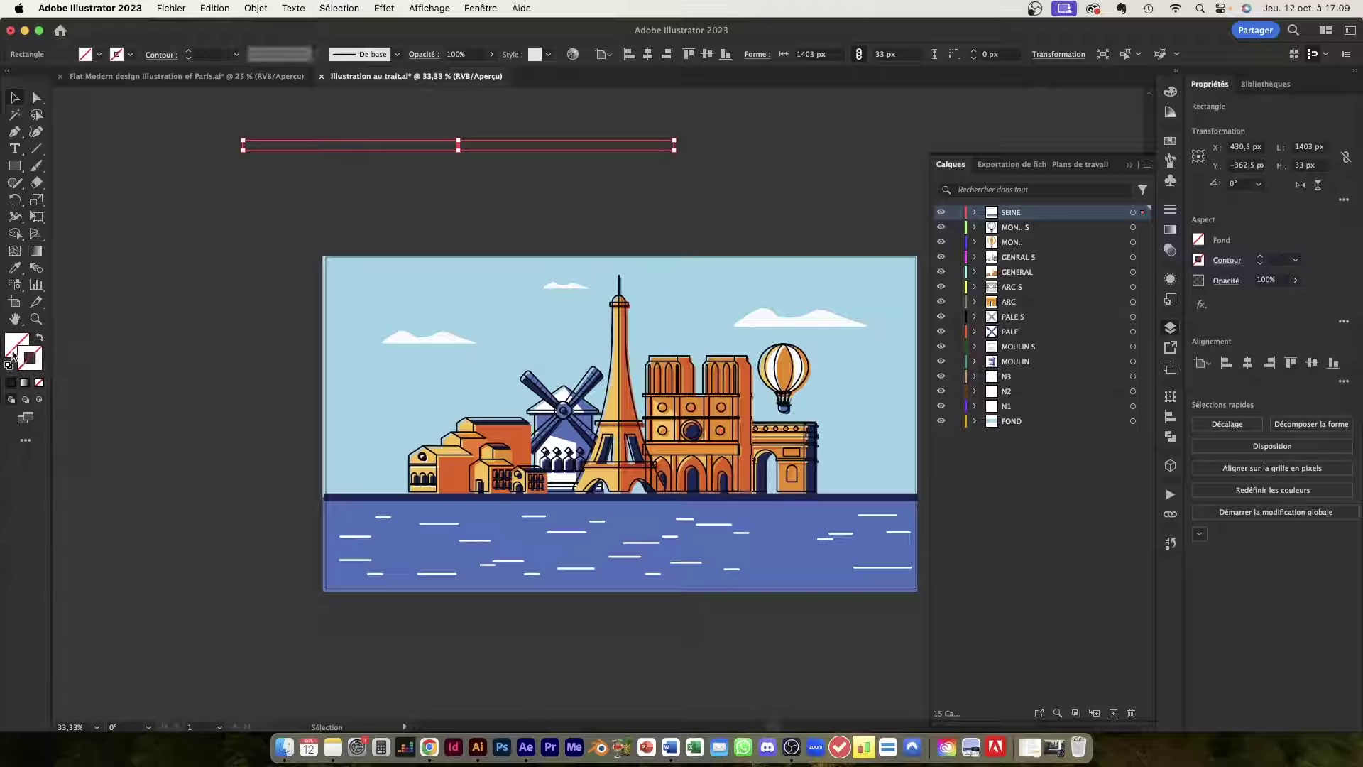
pyautogui.click(12, 355)
pyautogui.click(11, 383)
pyautogui.moveTo(358, 145); pyautogui.dragTo(490, 138)
pyautogui.scroll(1, 490, 122)
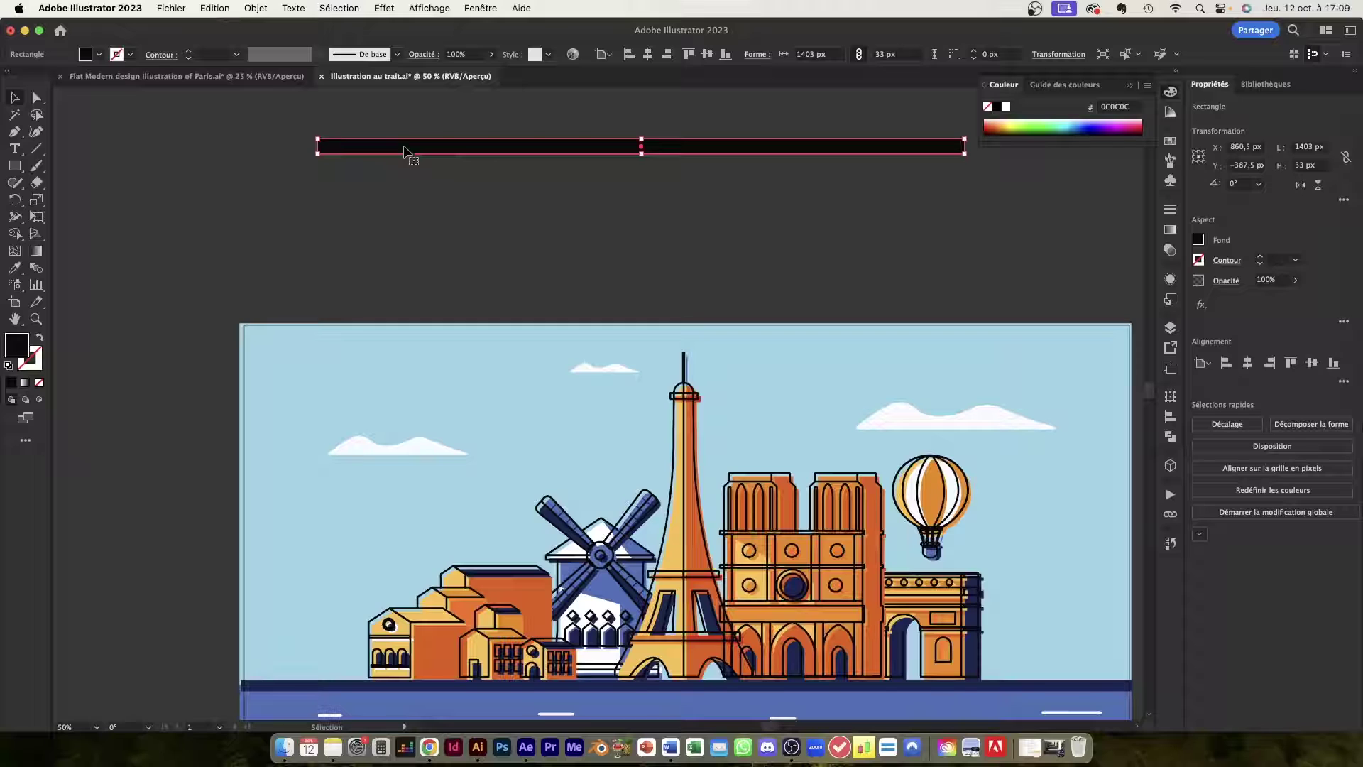
# Duplicate the black rectangle below itself and delete the copy's upper edge, leaving a single horizontal path.
pyautogui.keyDown('alt'); pyautogui.moveTo(408, 149); pyautogui.dragTo(406, 190); pyautogui.keyUp('alt')
pyautogui.press('a')
pyautogui.moveTo(224, 165); pyautogui.dragTo(998, 185)
pyautogui.press('Delete')
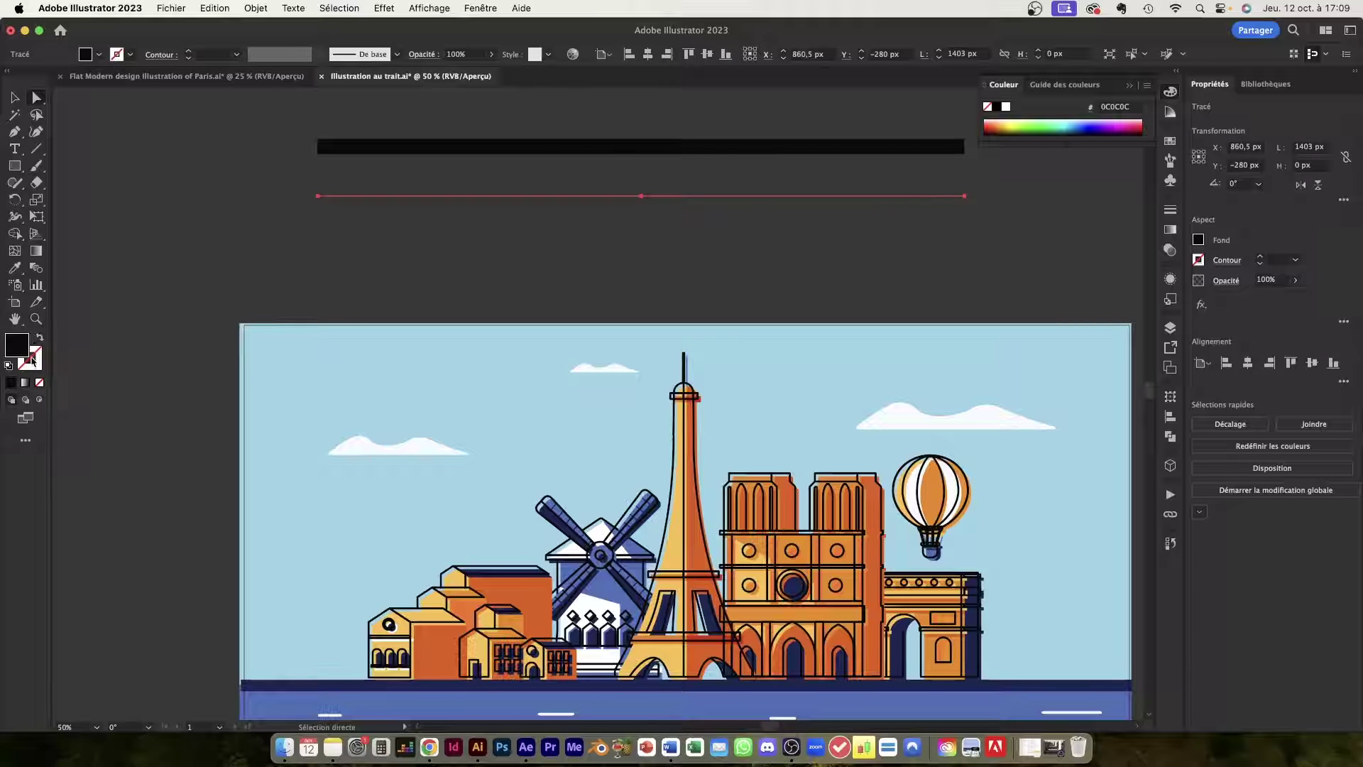
# Remove the horizontal path's fill and give it a black 31 pt stroke.
pyautogui.click(40, 383)
pyautogui.click(36, 368)
pyautogui.click(10, 383)
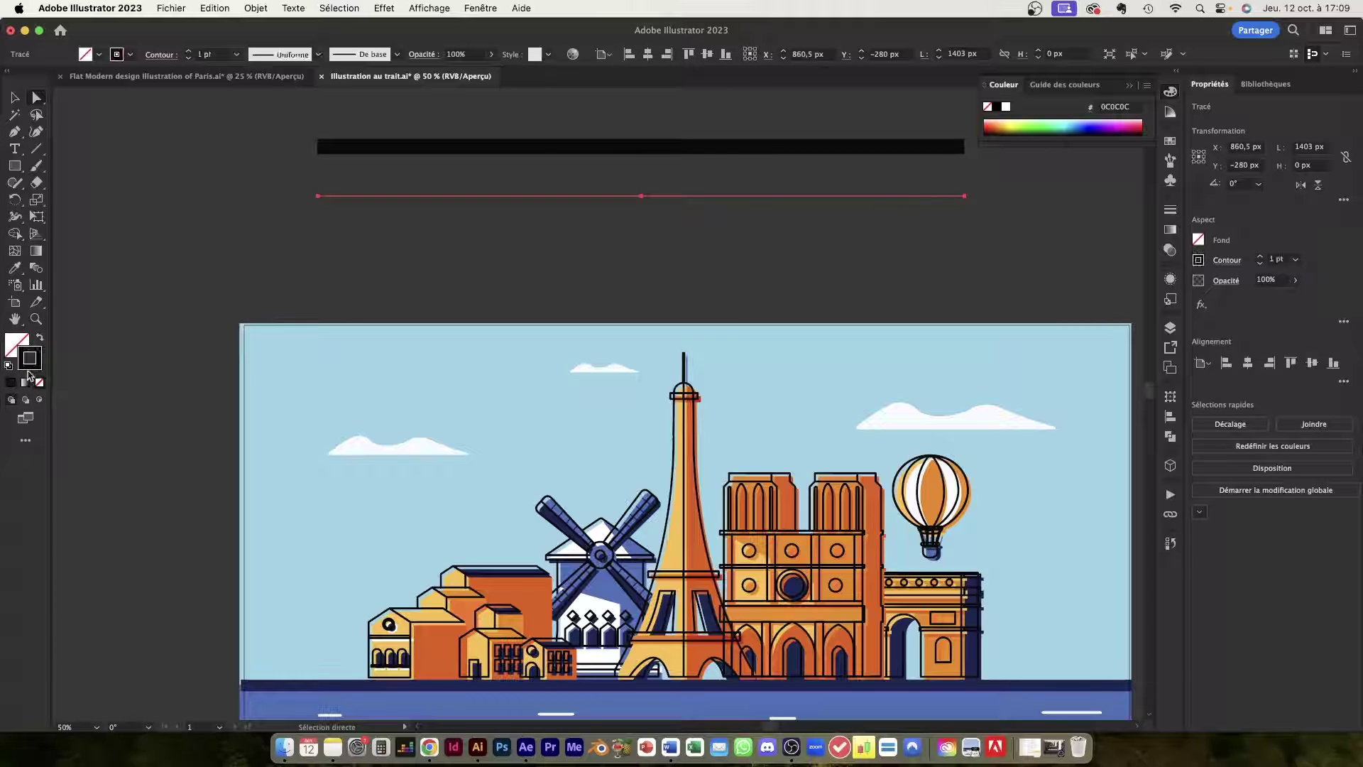
pyautogui.click(1260, 258)
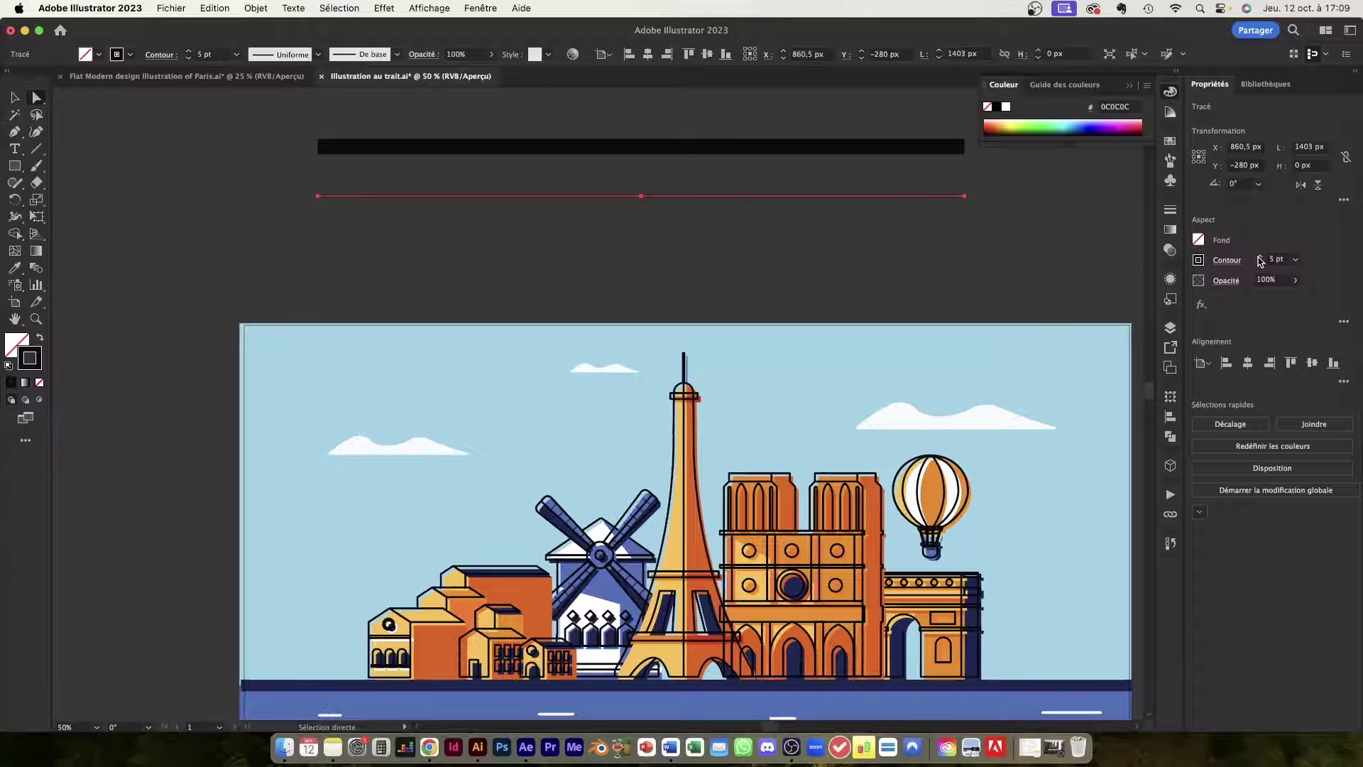
pyautogui.click(1260, 258)
pyautogui.click(869, 229)
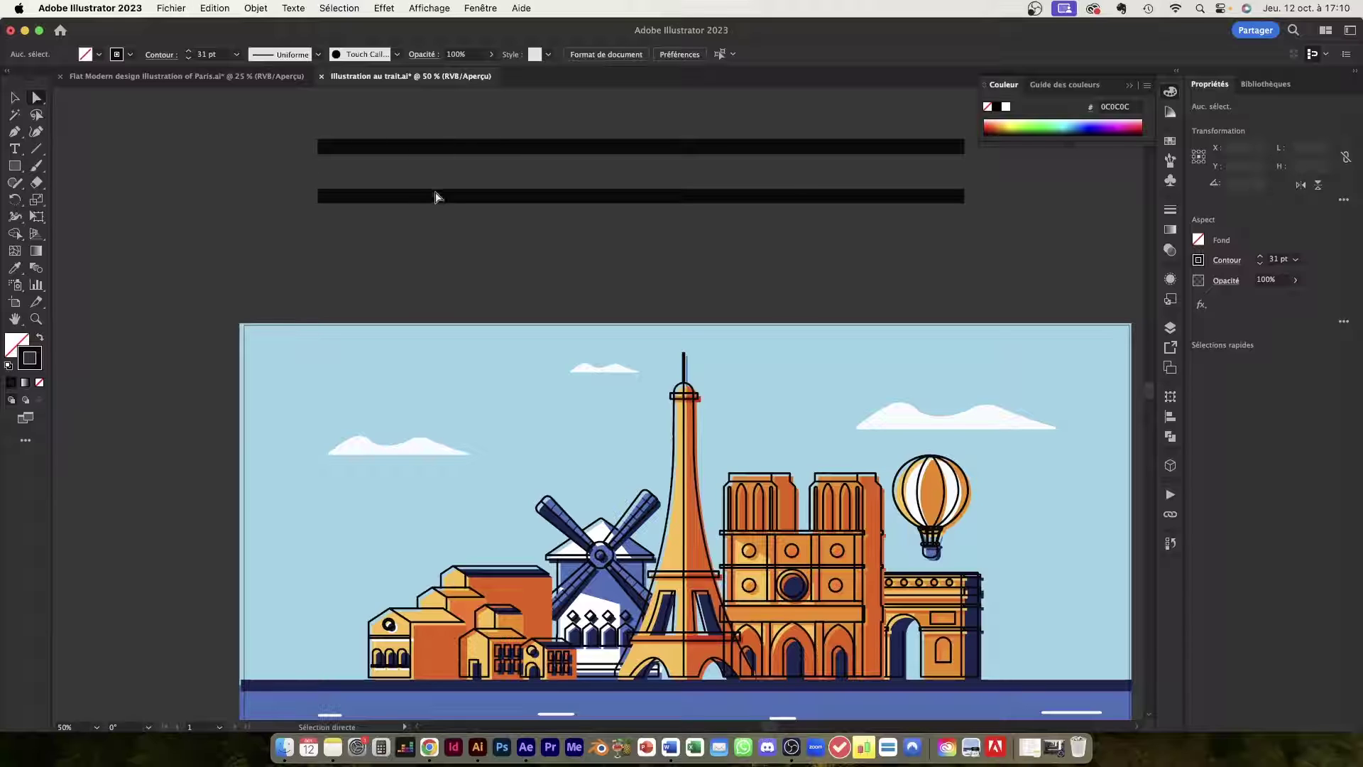
# Compare the filled rectangle with the stroked path close up by selecting each one in turn.
pyautogui.scroll(1, 465, 166)
pyautogui.scroll(2, 467, 172)
pyautogui.scroll(2, 468, 171)
pyautogui.scroll(1, 468, 176)
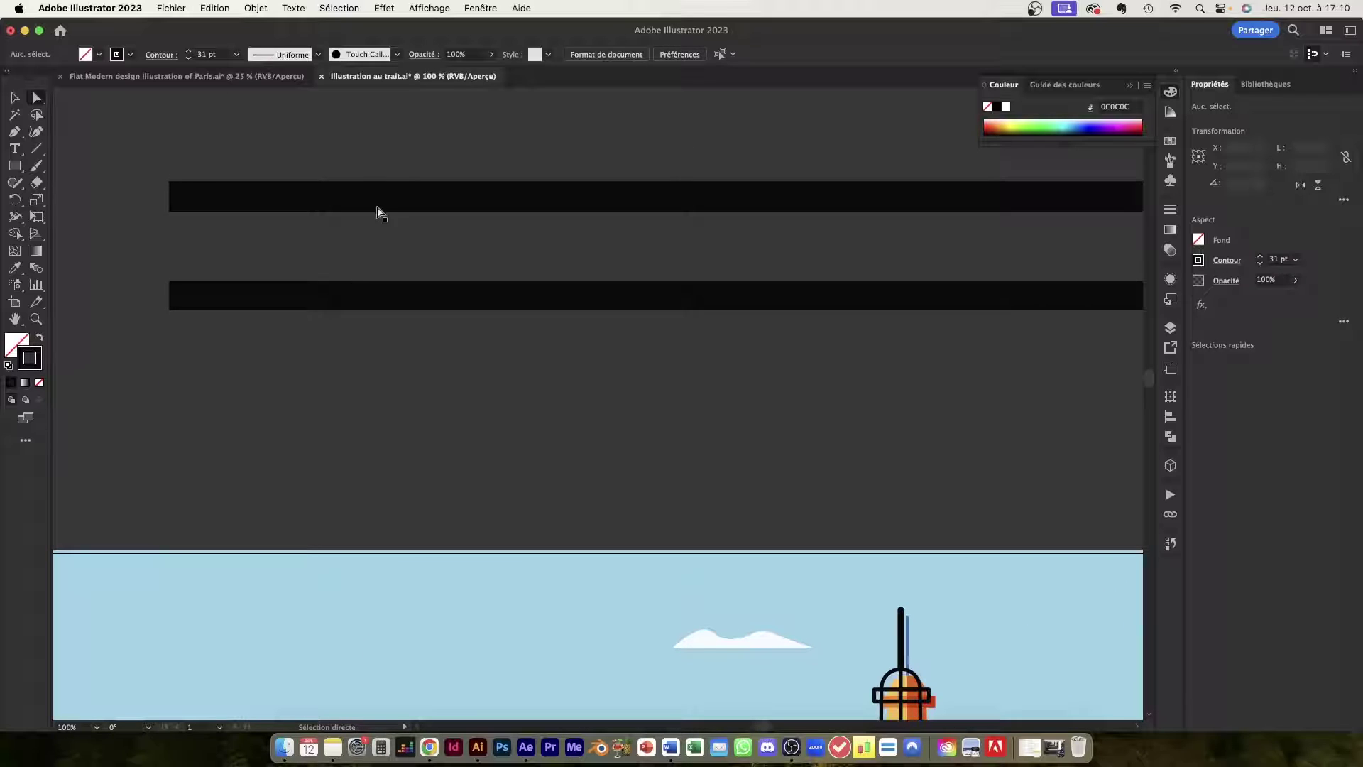
pyautogui.click(377, 201)
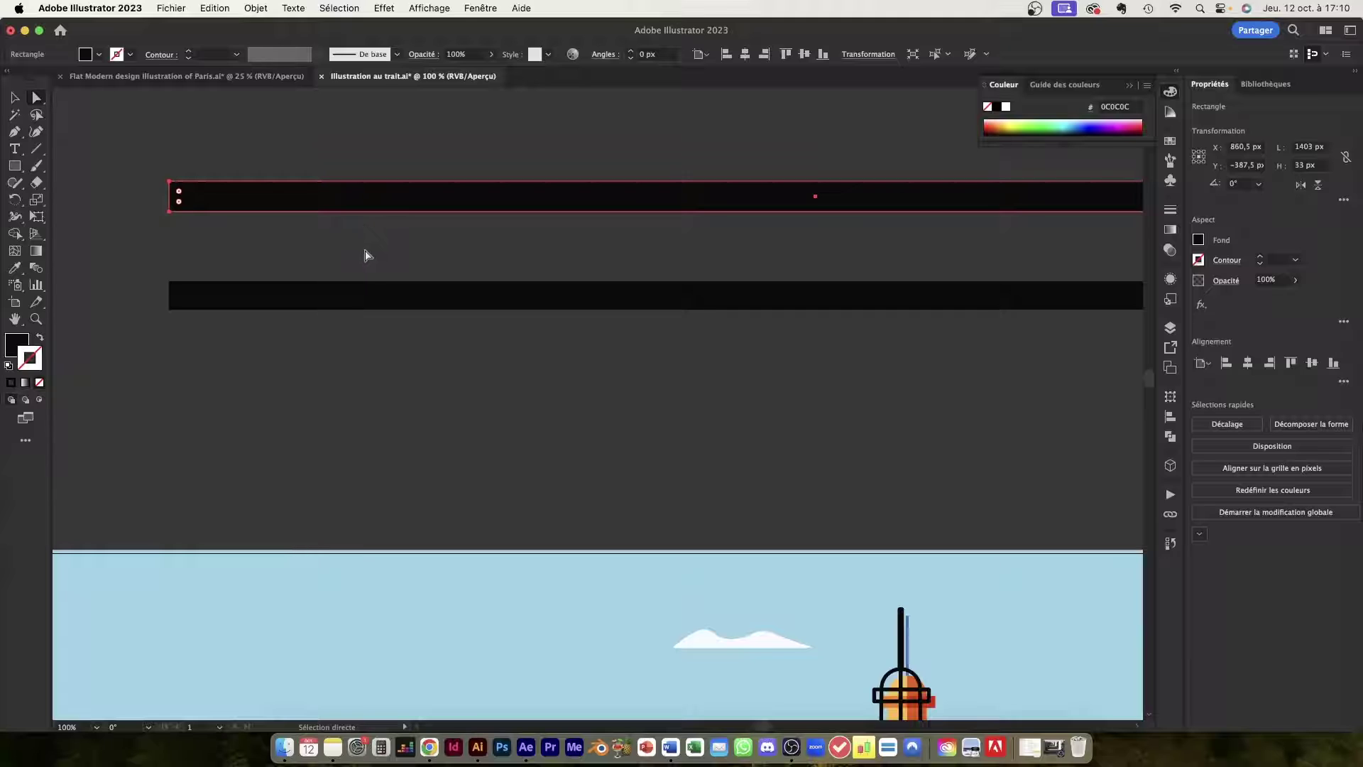
pyautogui.click(350, 300)
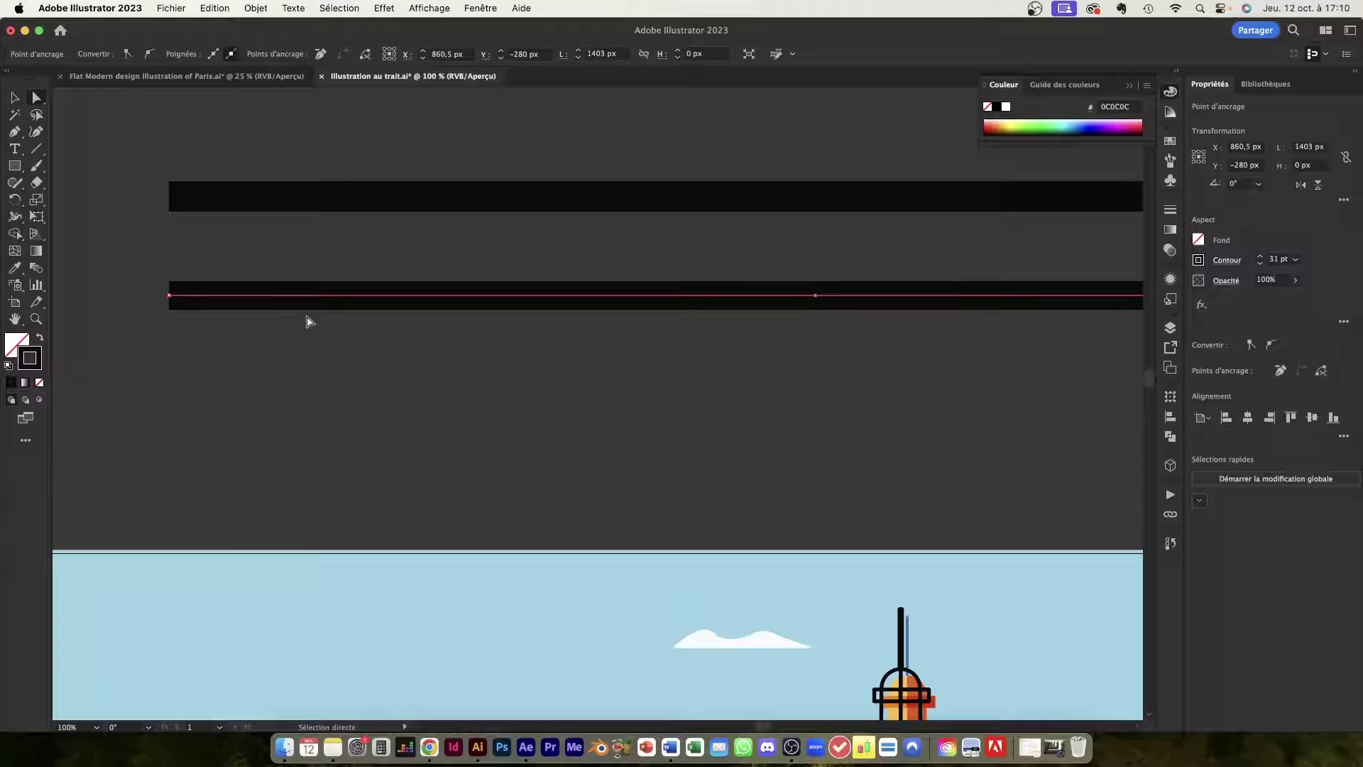
pyautogui.scroll(-1, 309, 322)
pyautogui.scroll(-1, 309, 323)
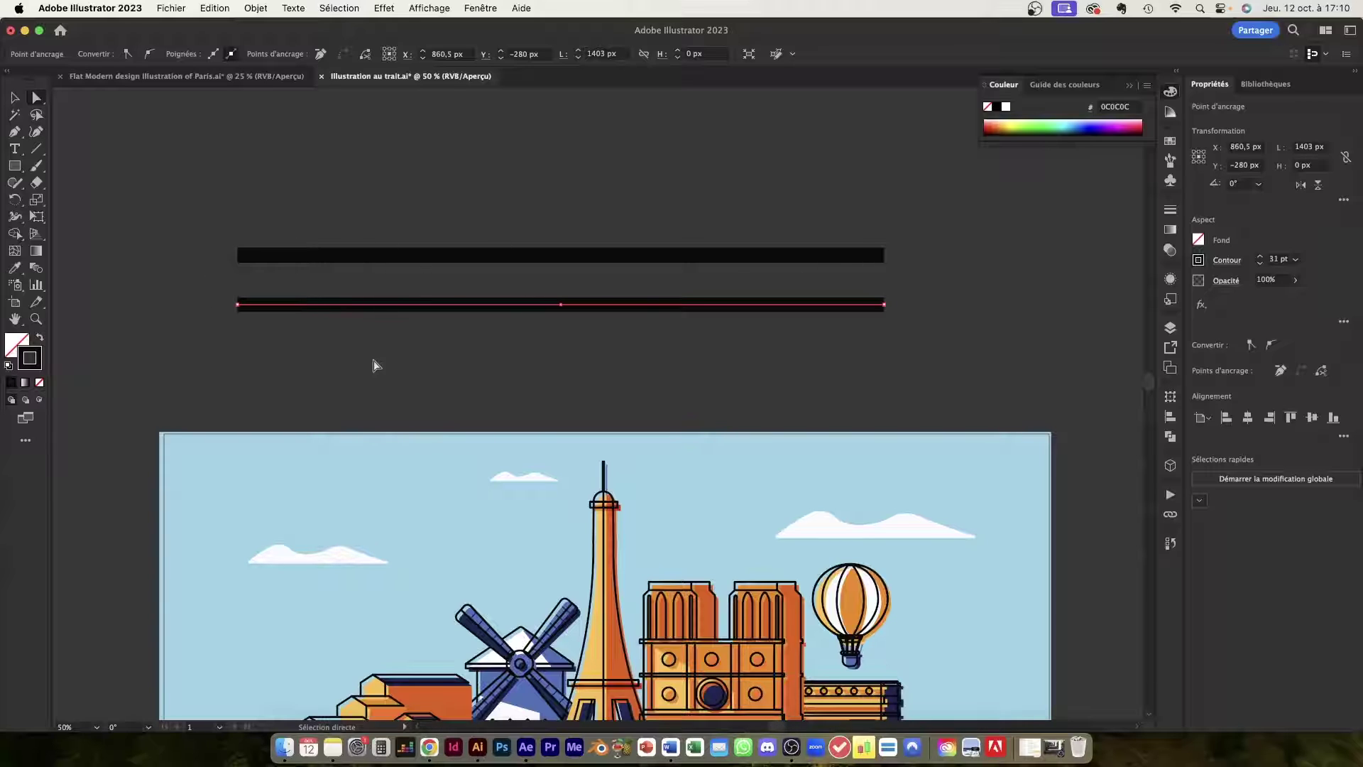
# Switch back to After Effects and create shapes from the GENRAL S vector layer.
pyautogui.click(525, 747)
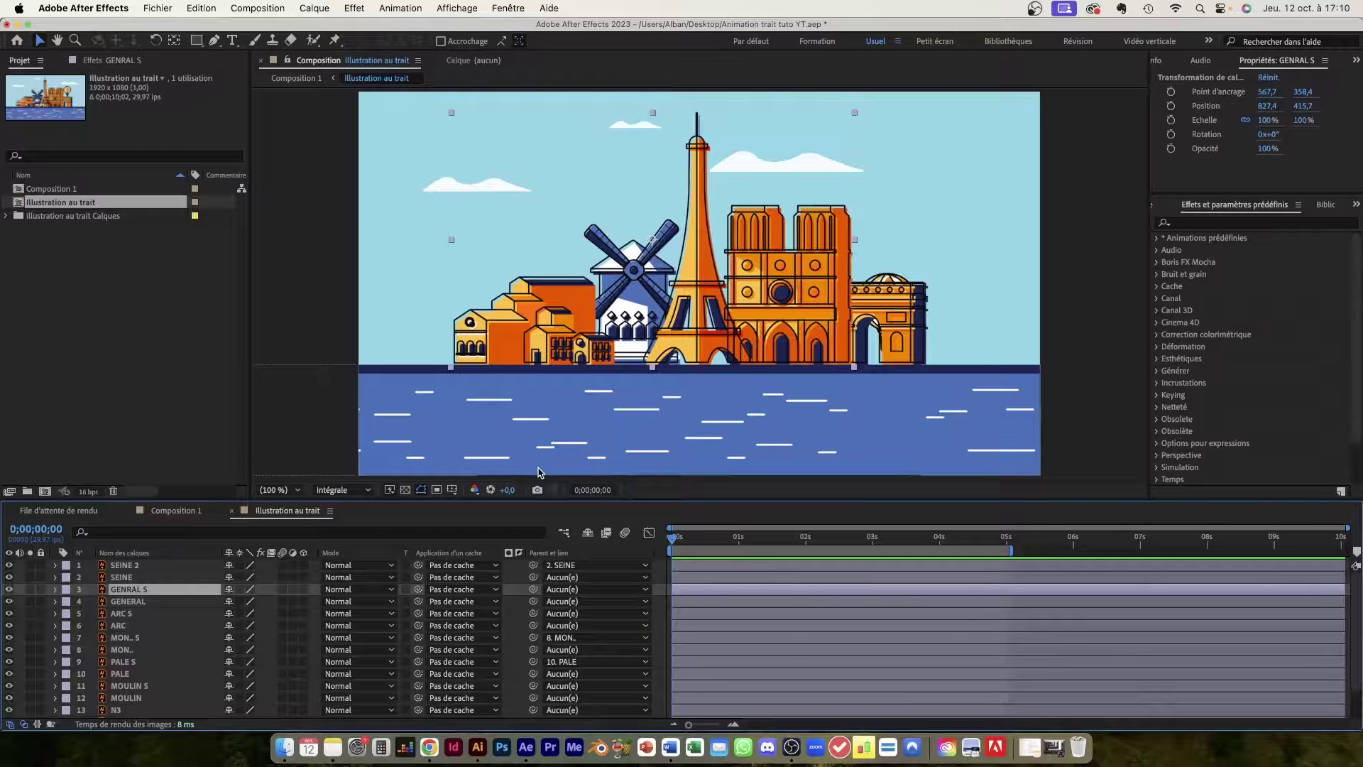
pyautogui.rightClick(137, 593)
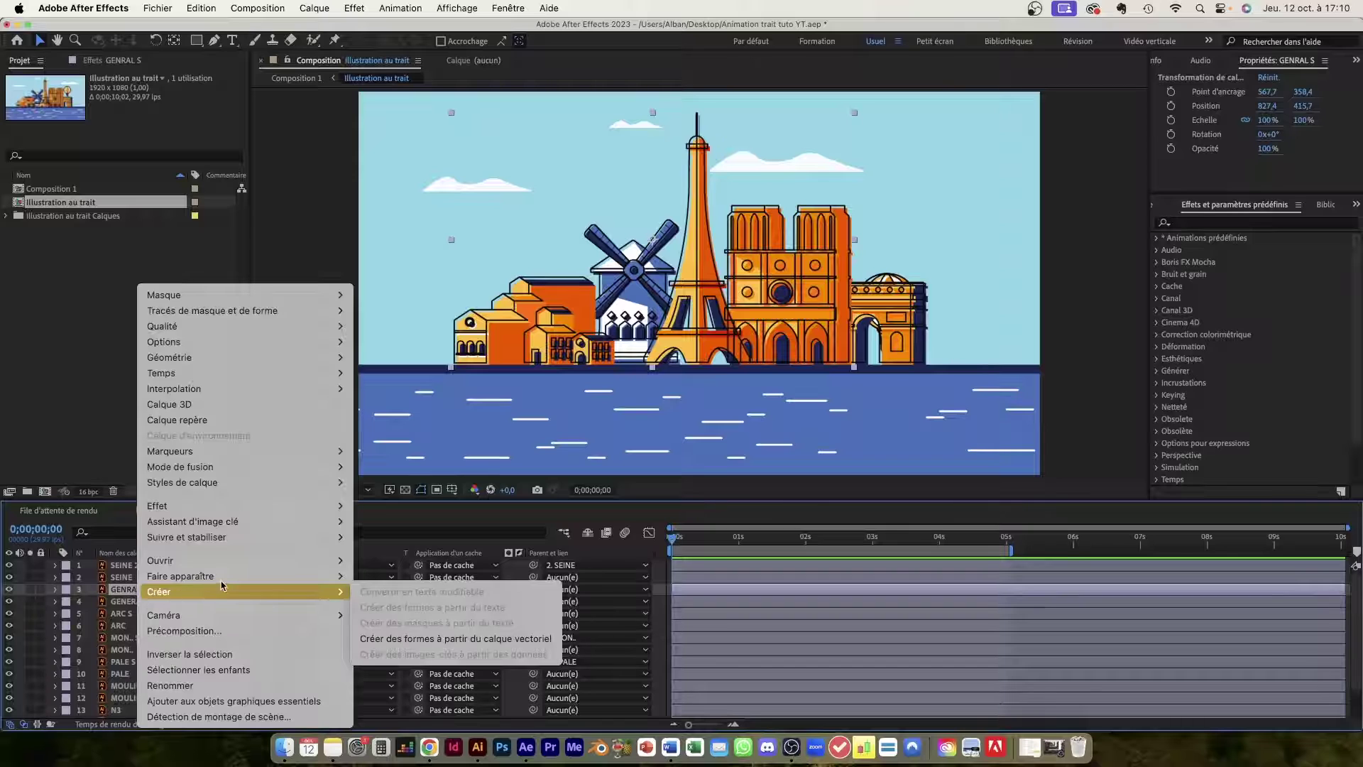
pyautogui.moveTo(223, 591)
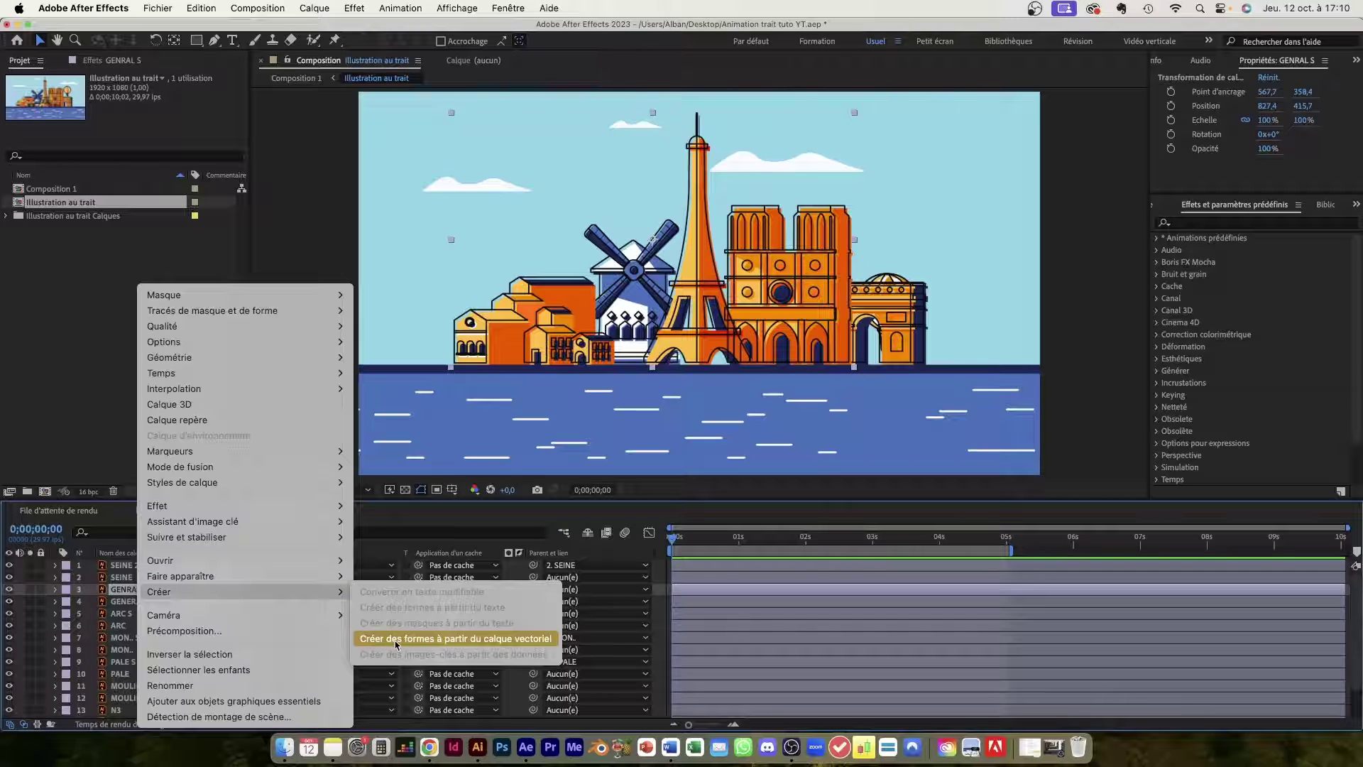
pyautogui.click(487, 639)
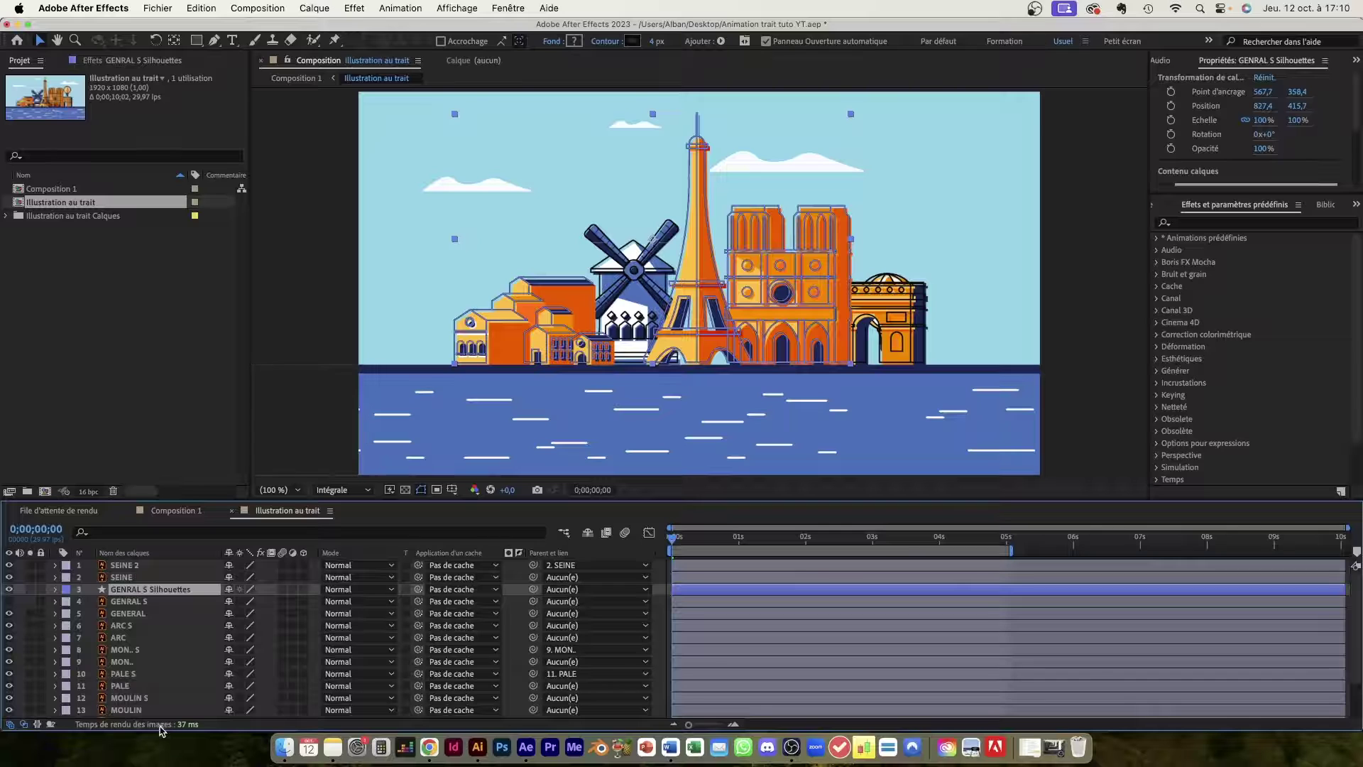
# Create shapes from the ARC S vector layer.
pyautogui.click(127, 627)
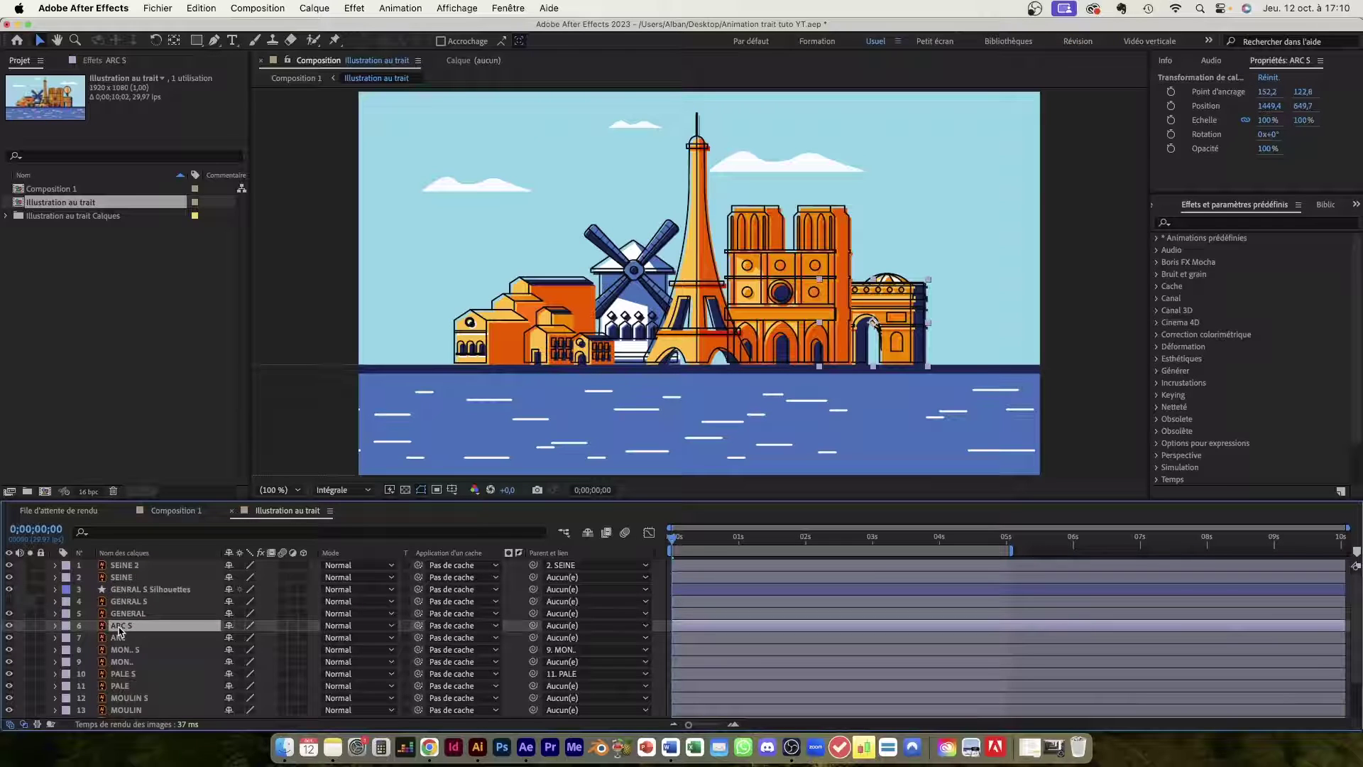
pyautogui.rightClick(122, 627)
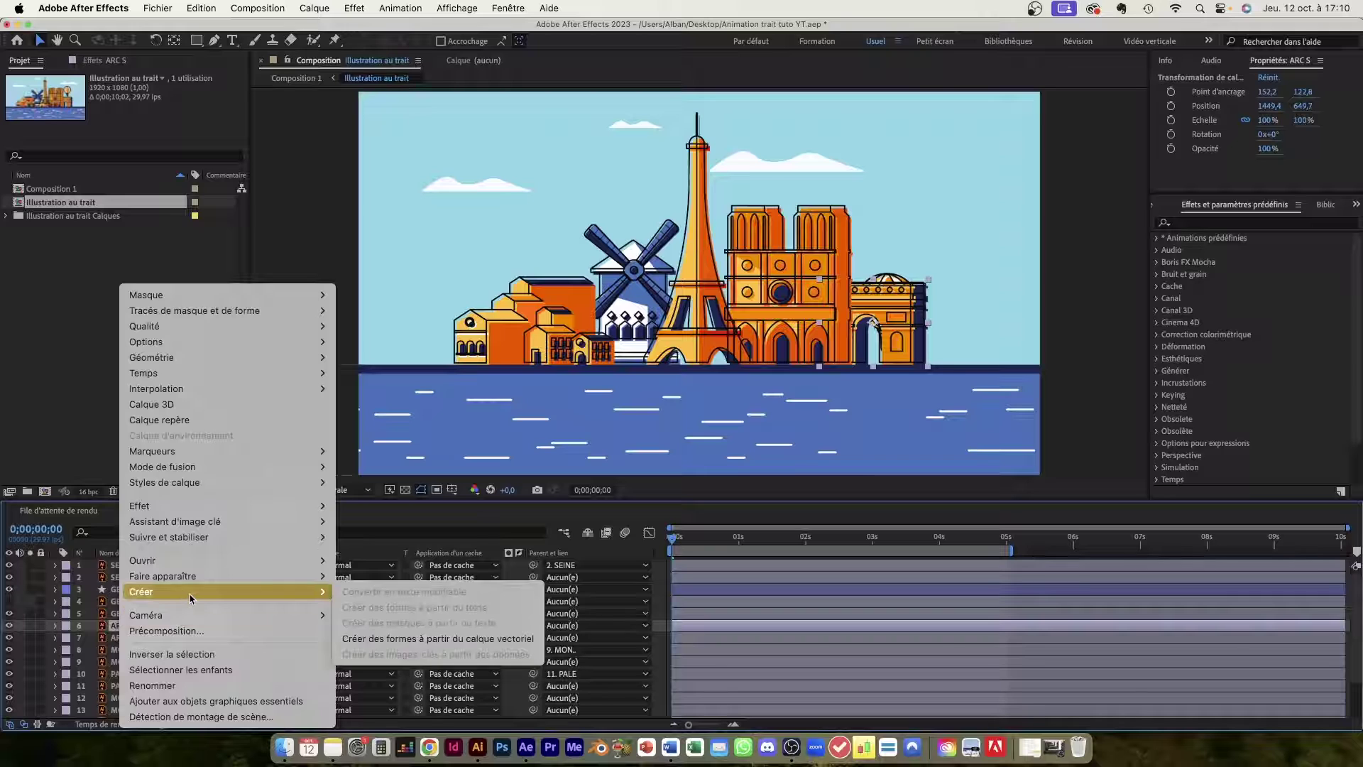
pyautogui.click(387, 638)
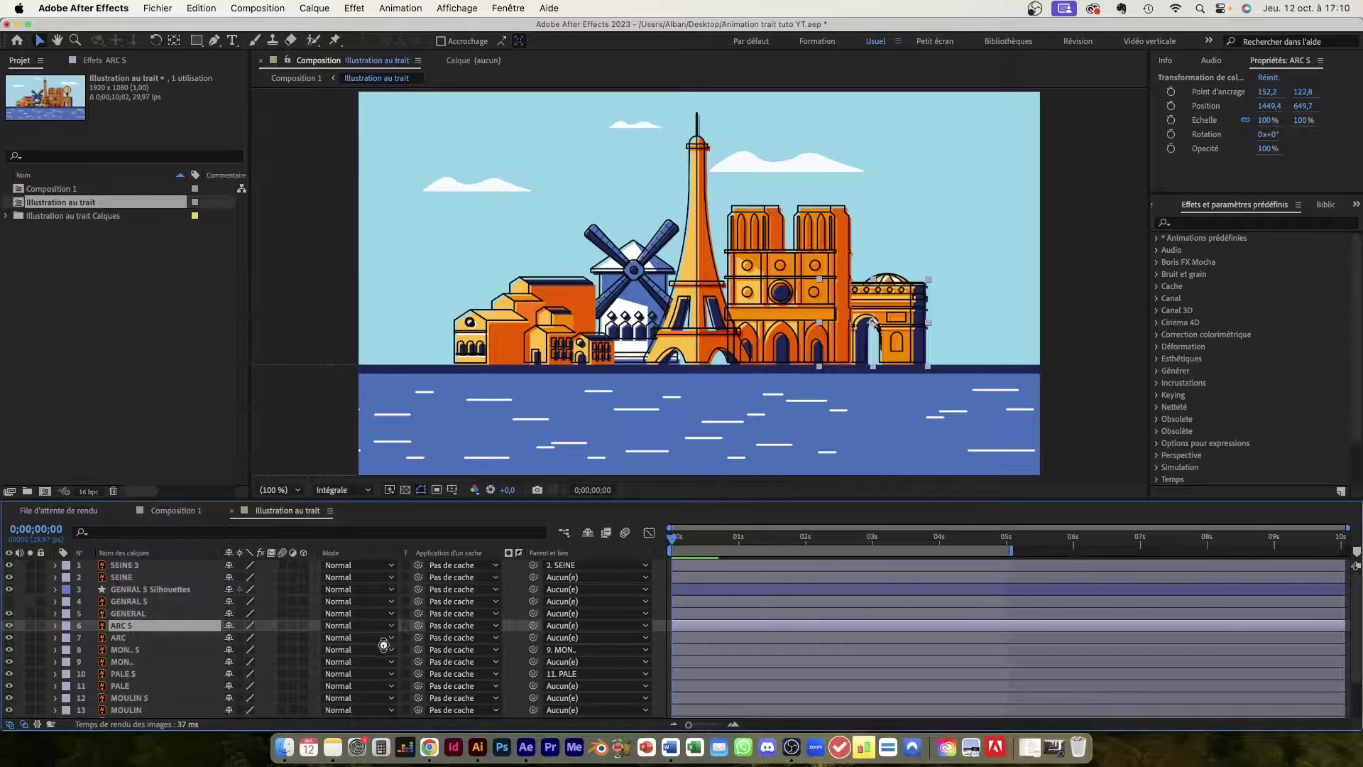
# Create shapes from the MON.. S vector layer.
pyautogui.click(129, 668)
pyautogui.rightClick(139, 667)
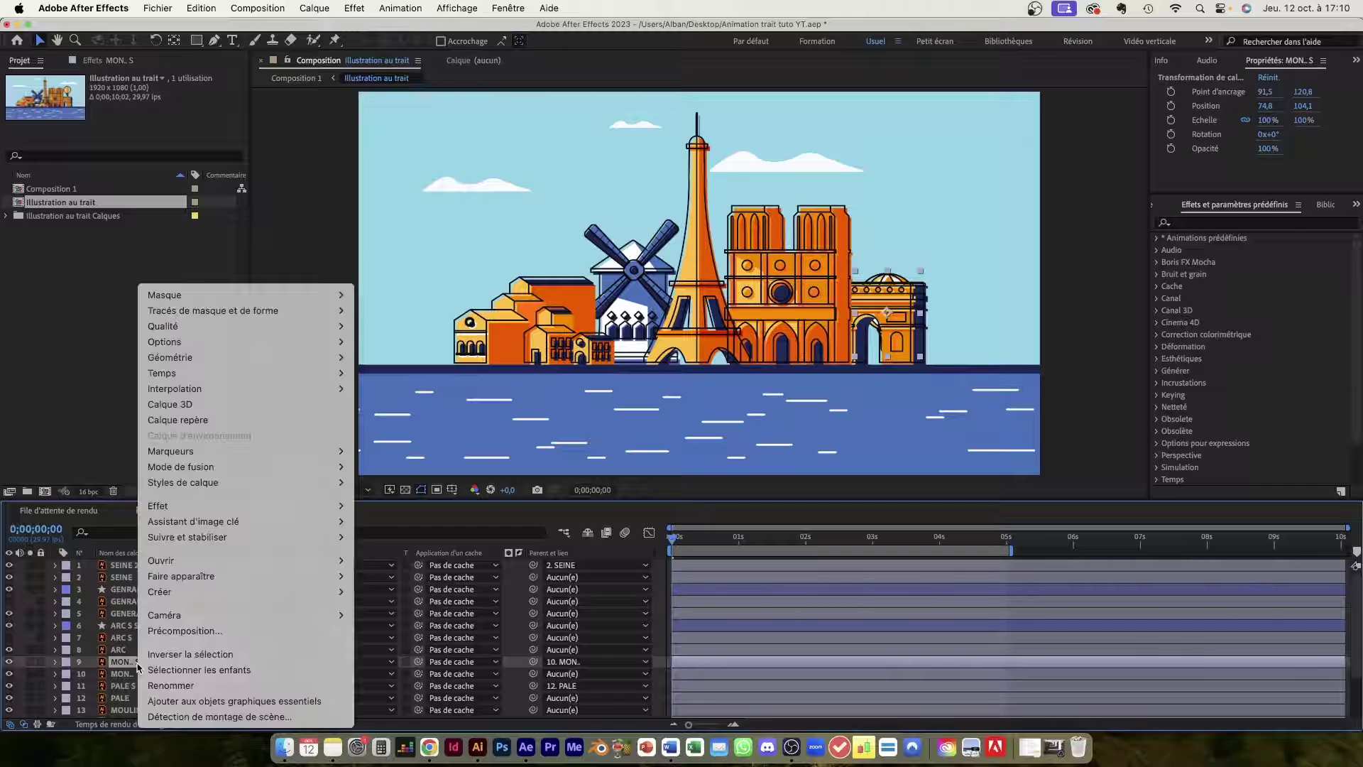
pyautogui.moveTo(333, 591)
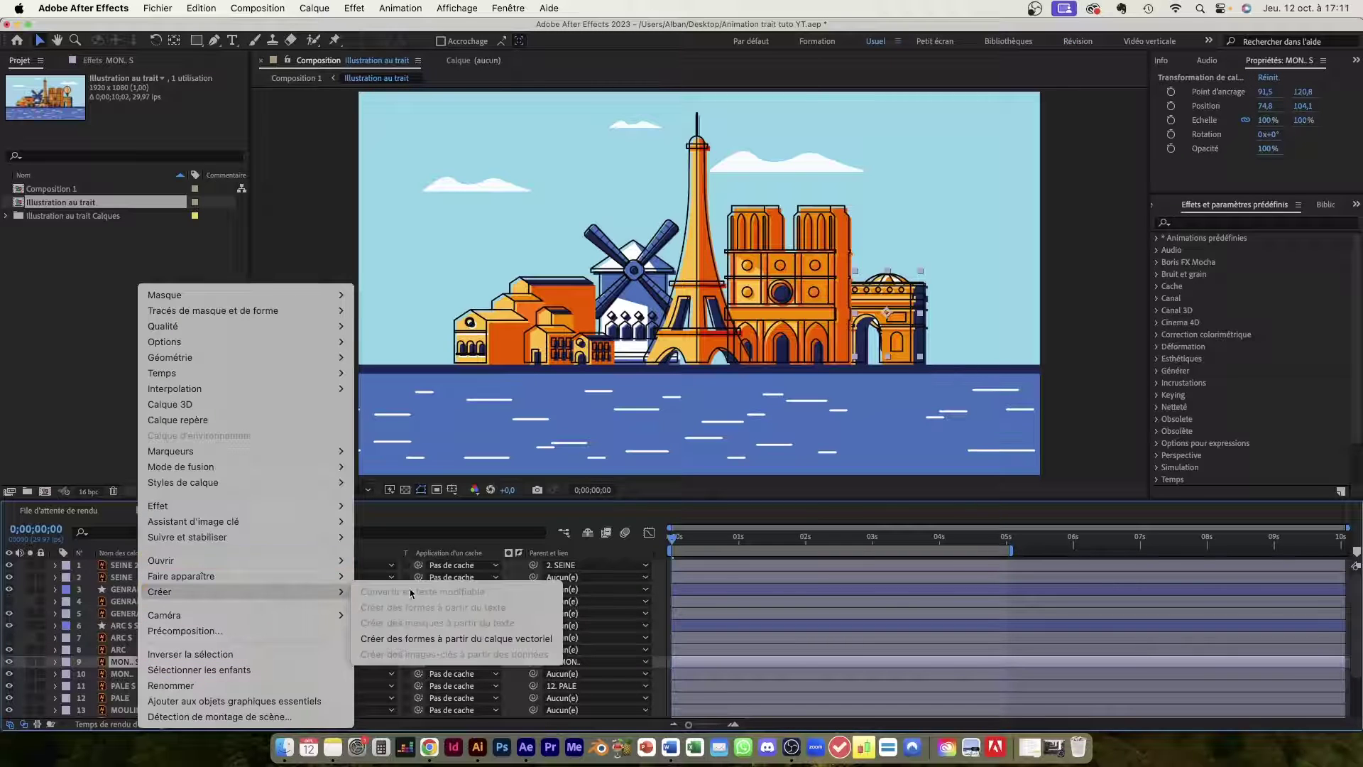
pyautogui.click(401, 638)
# Create shapes from the PALE S vector layer.
pyautogui.scroll(-2, 139, 673)
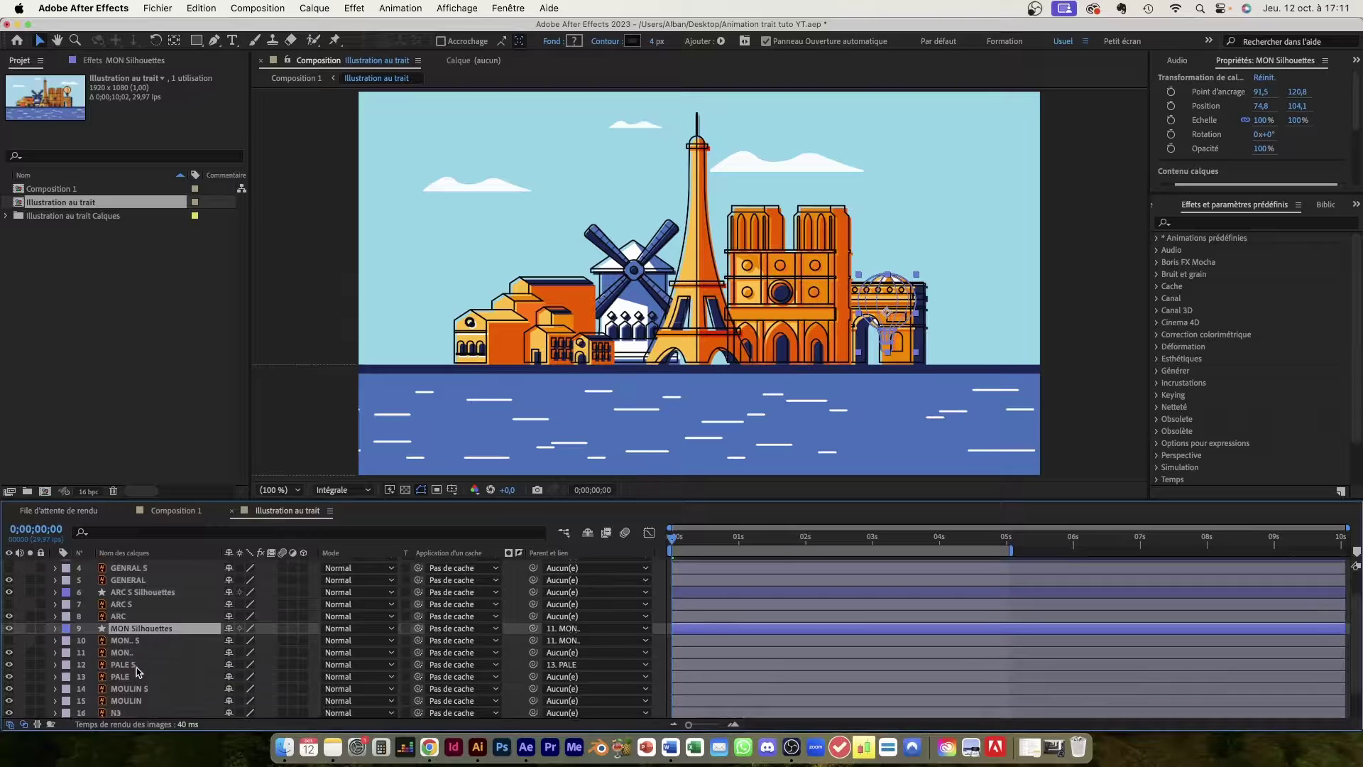
pyautogui.click(128, 668)
pyautogui.rightClick(126, 668)
pyautogui.moveTo(238, 618)
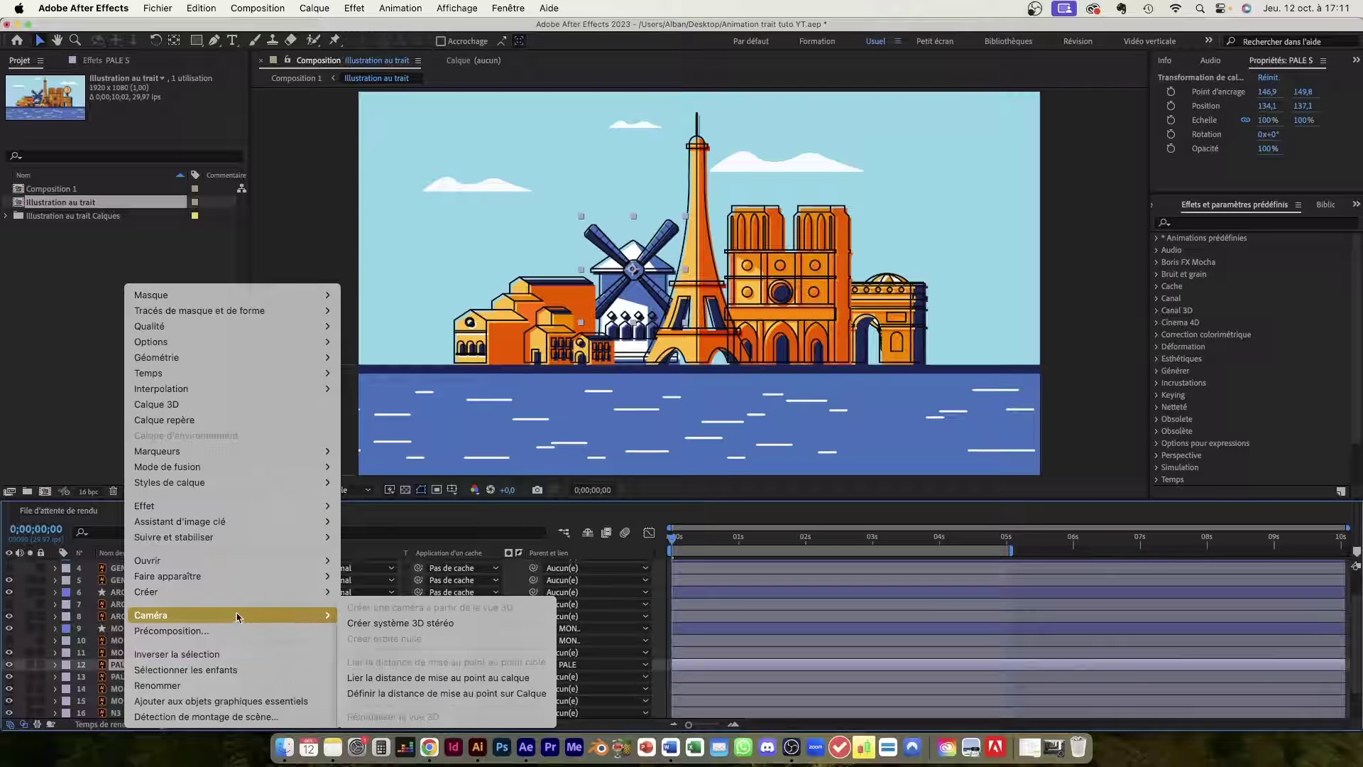
pyautogui.moveTo(327, 592)
pyautogui.click(401, 638)
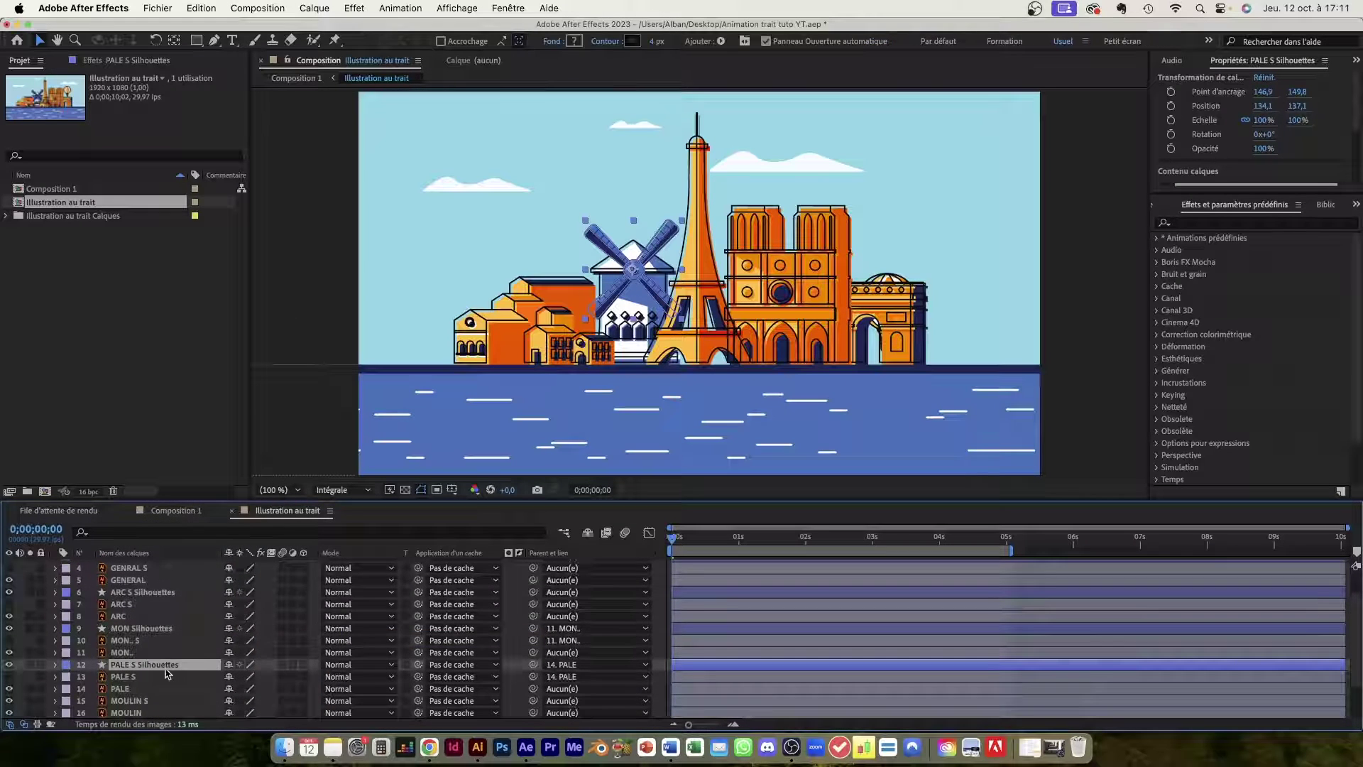
# Create shapes from the MOULIN S vector layer.
pyautogui.scroll(-2, 168, 674)
pyautogui.click(142, 662)
pyautogui.rightClick(141, 663)
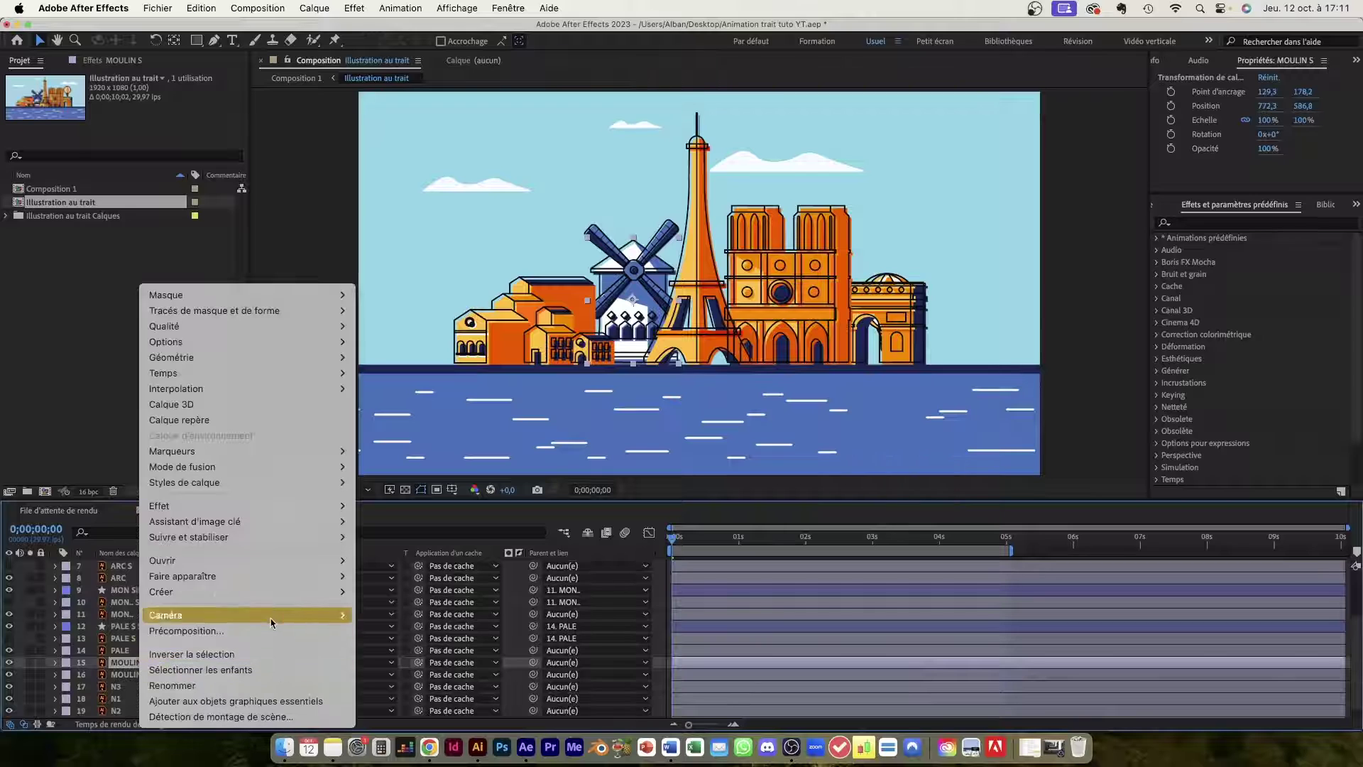
pyautogui.moveTo(273, 591)
pyautogui.click(401, 634)
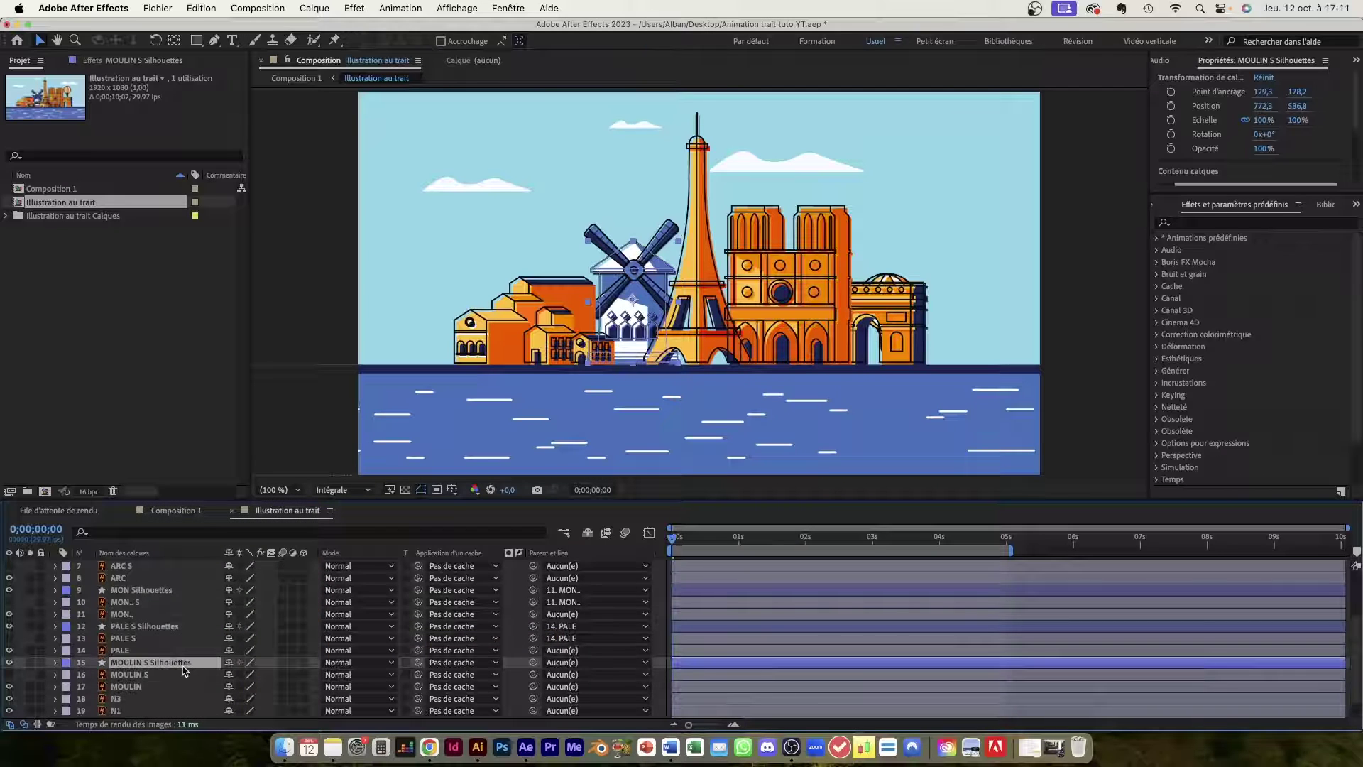
# Expand the contents of the GENRAL S Silhouettes shape layer and look through its list of path groups.
pyautogui.scroll(-1, 181, 670)
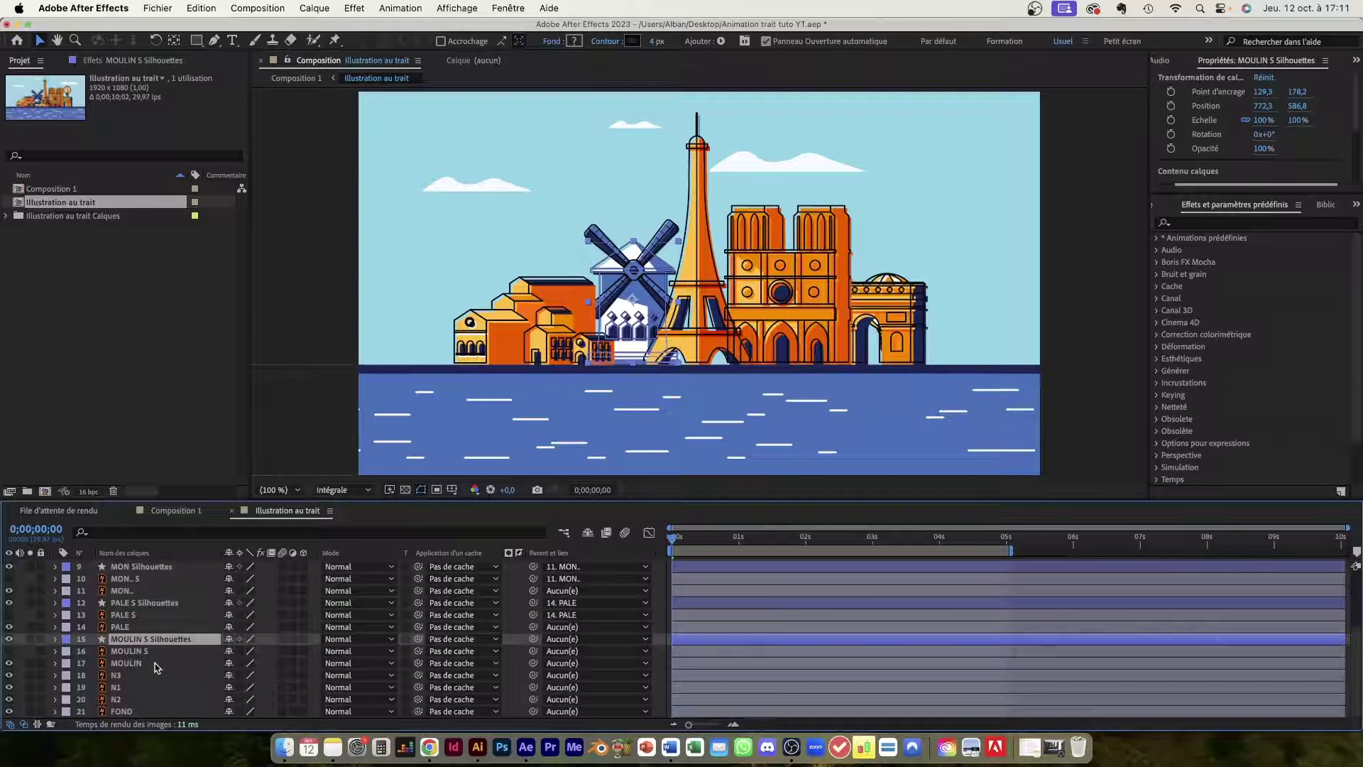
pyautogui.scroll(4, 146, 664)
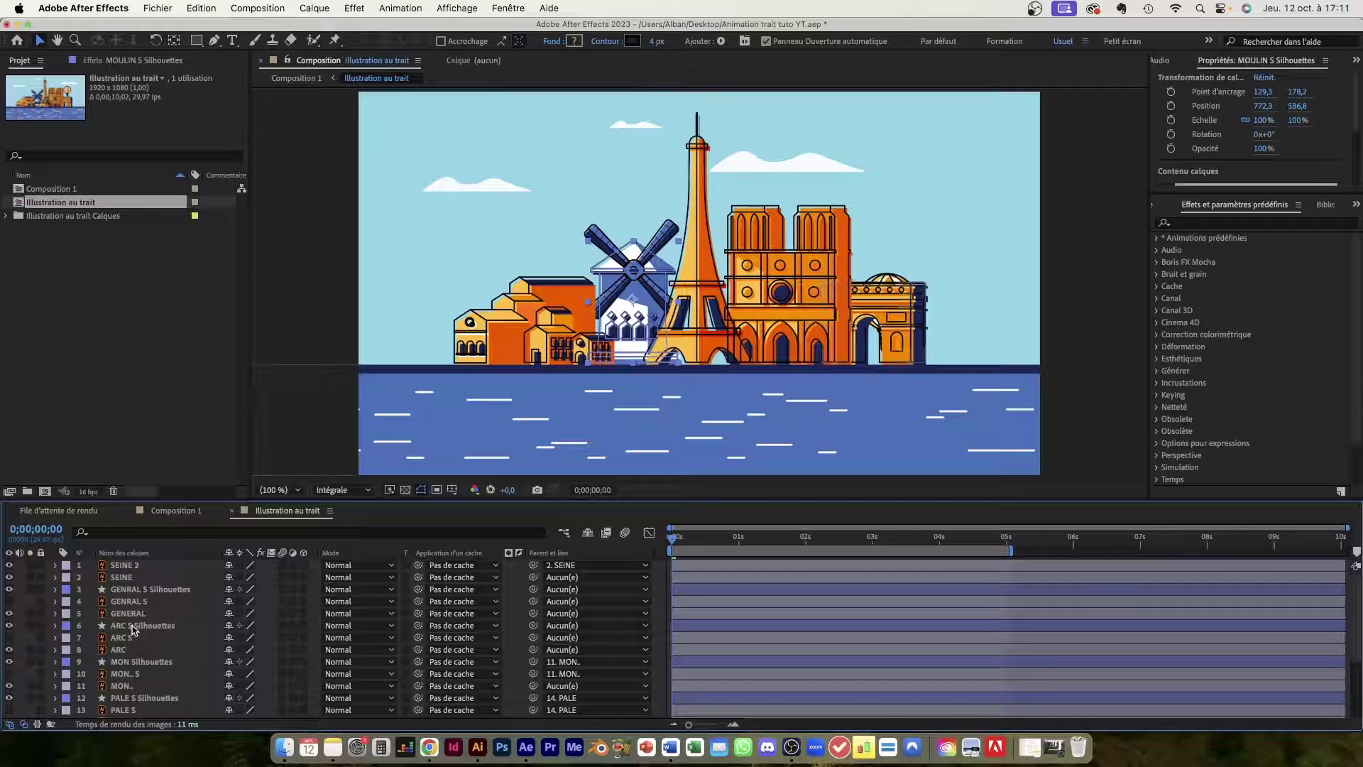
pyautogui.click(149, 590)
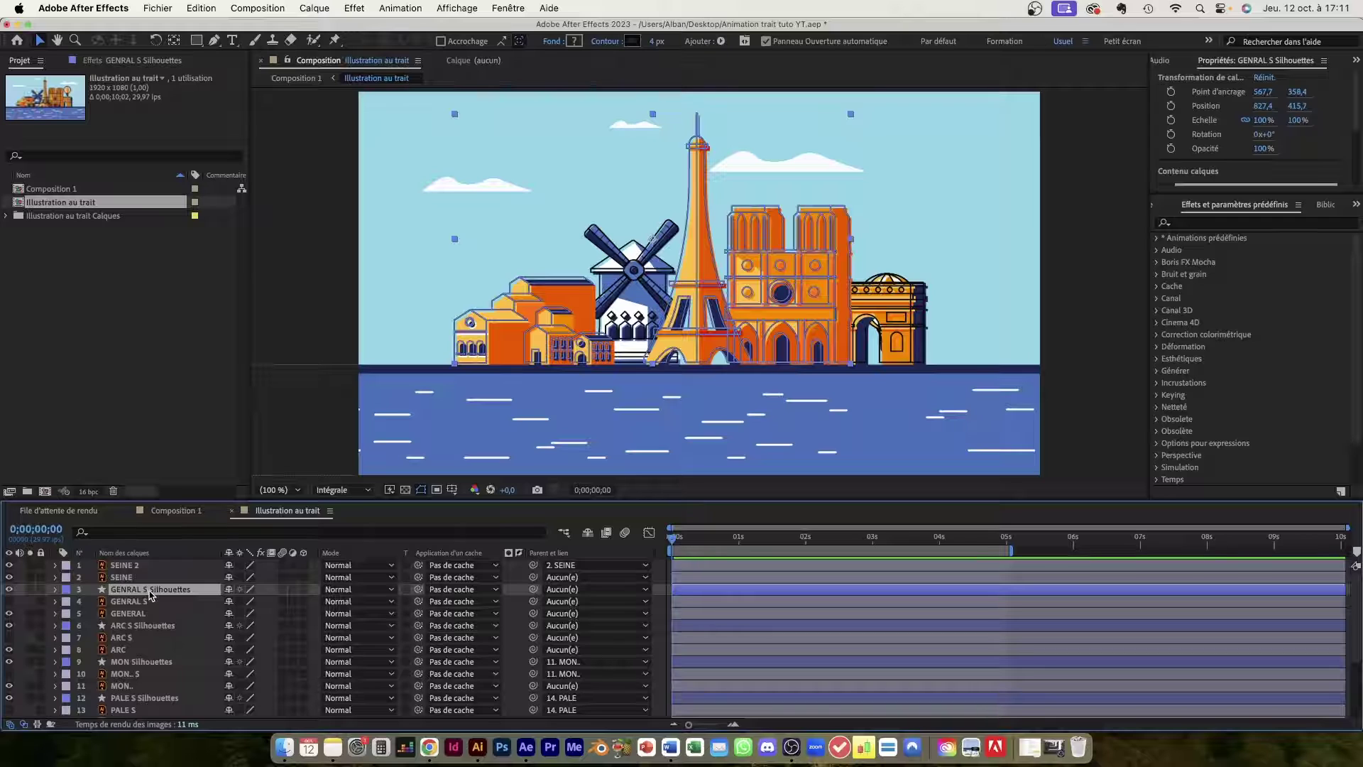
pyautogui.click(55, 589)
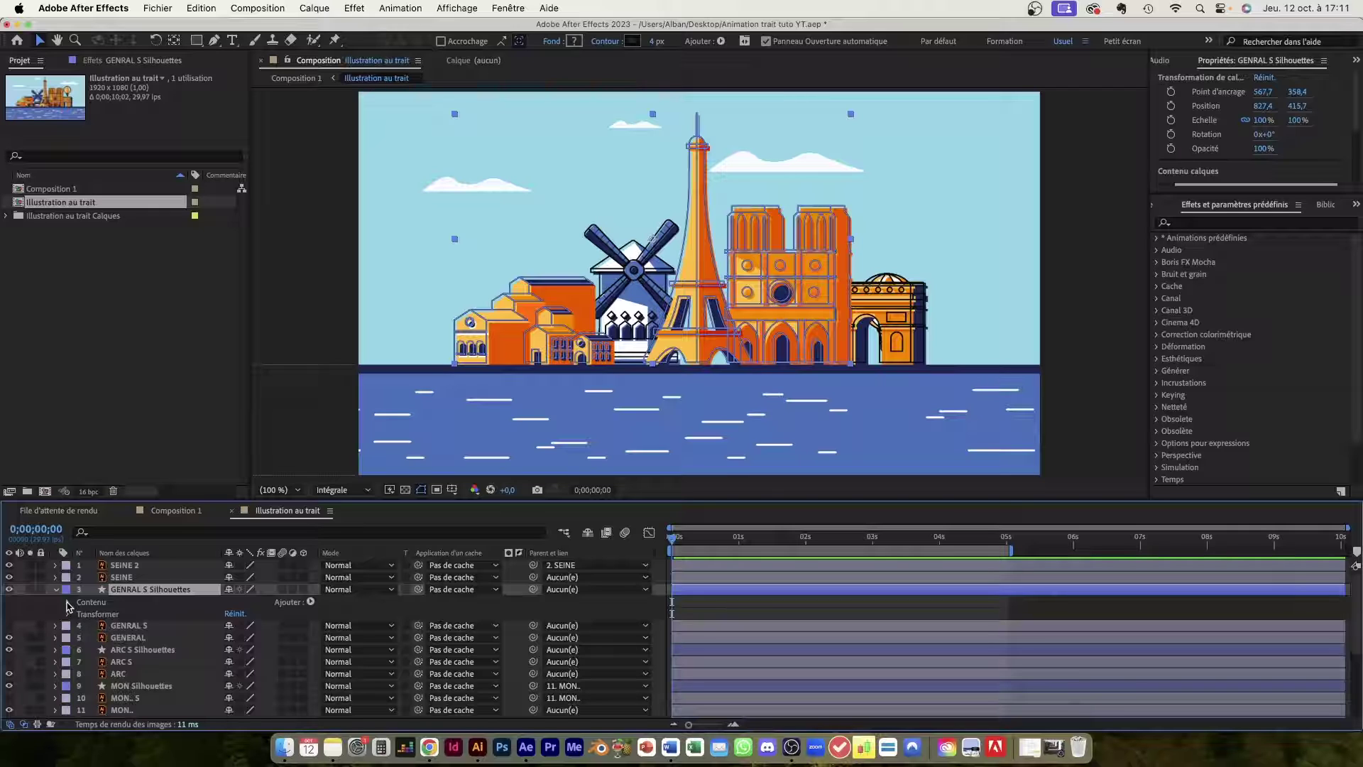
pyautogui.click(68, 602)
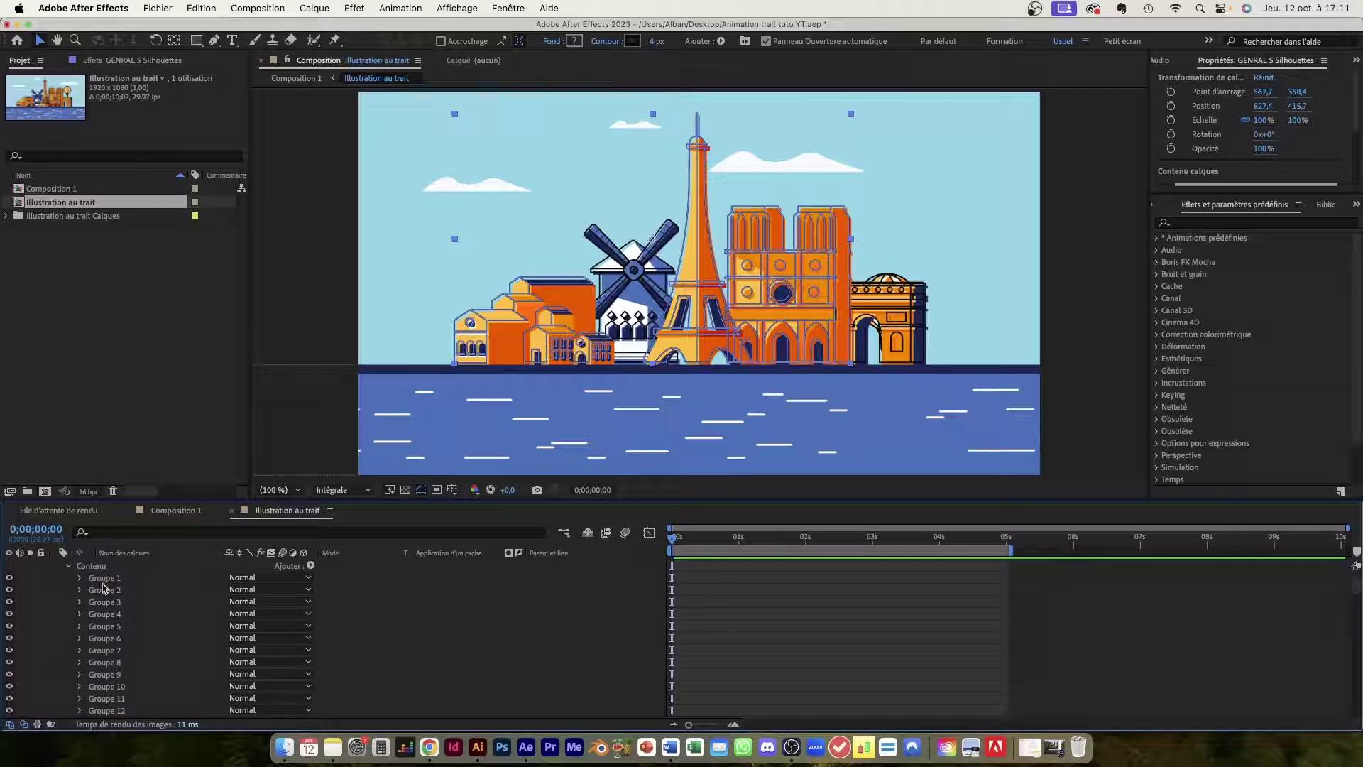
pyautogui.scroll(2, 114, 593)
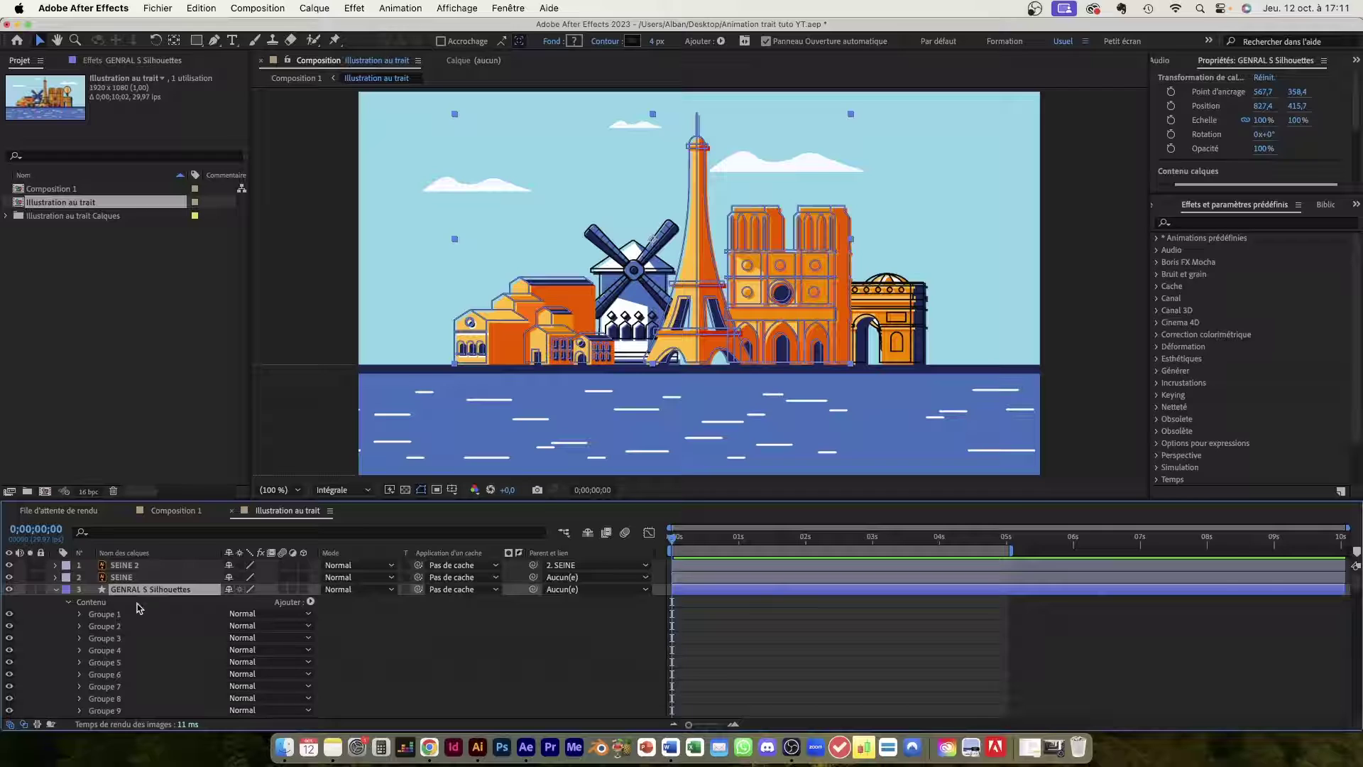
pyautogui.scroll(-15, 134, 604)
pyautogui.scroll(-15, 137, 607)
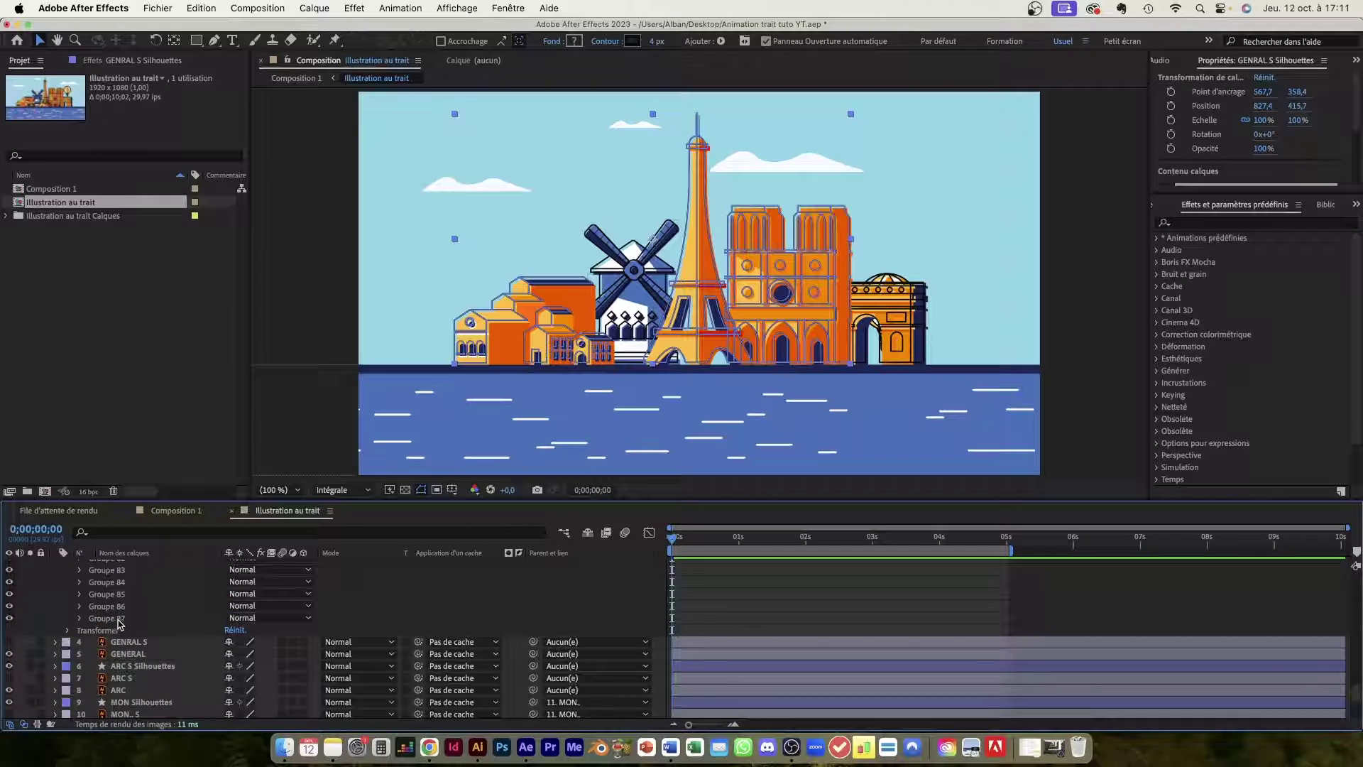
pyautogui.scroll(1, 123, 623)
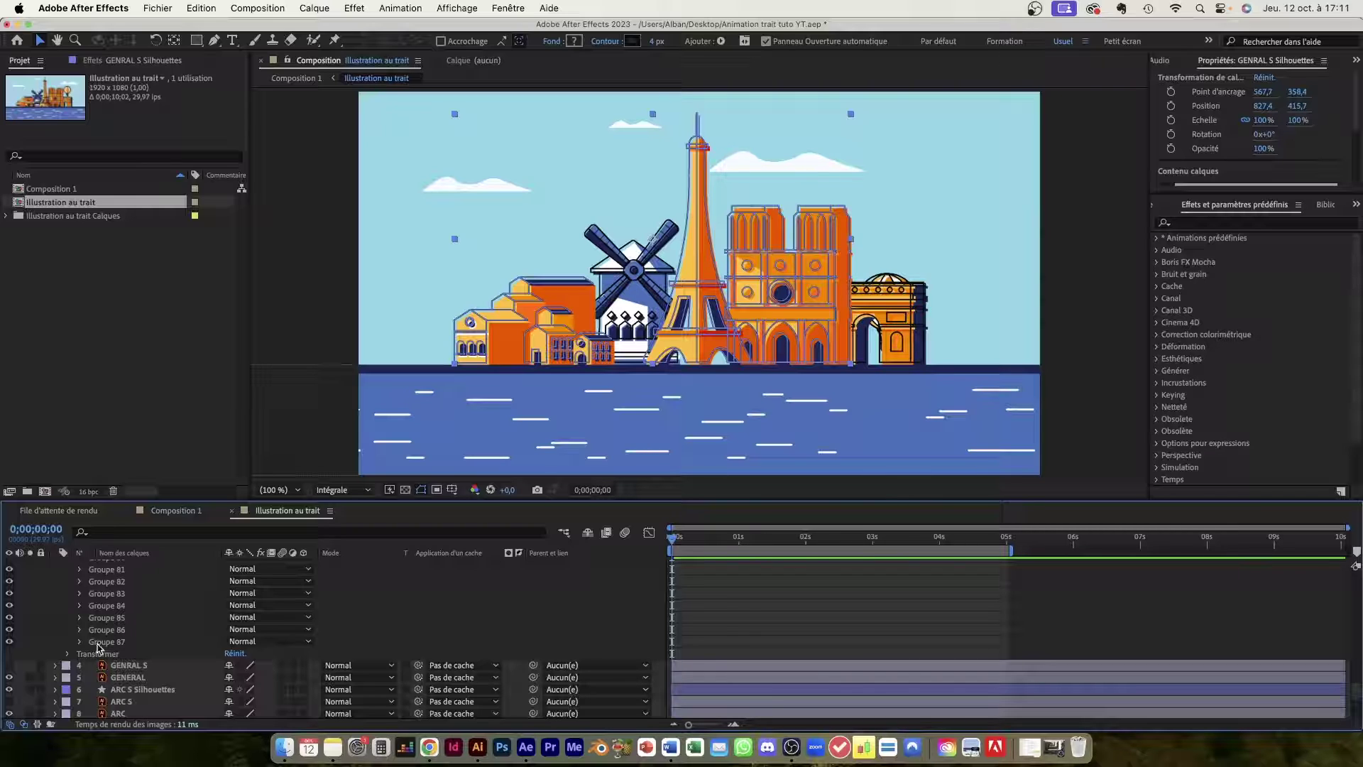
pyautogui.scroll(15, 99, 644)
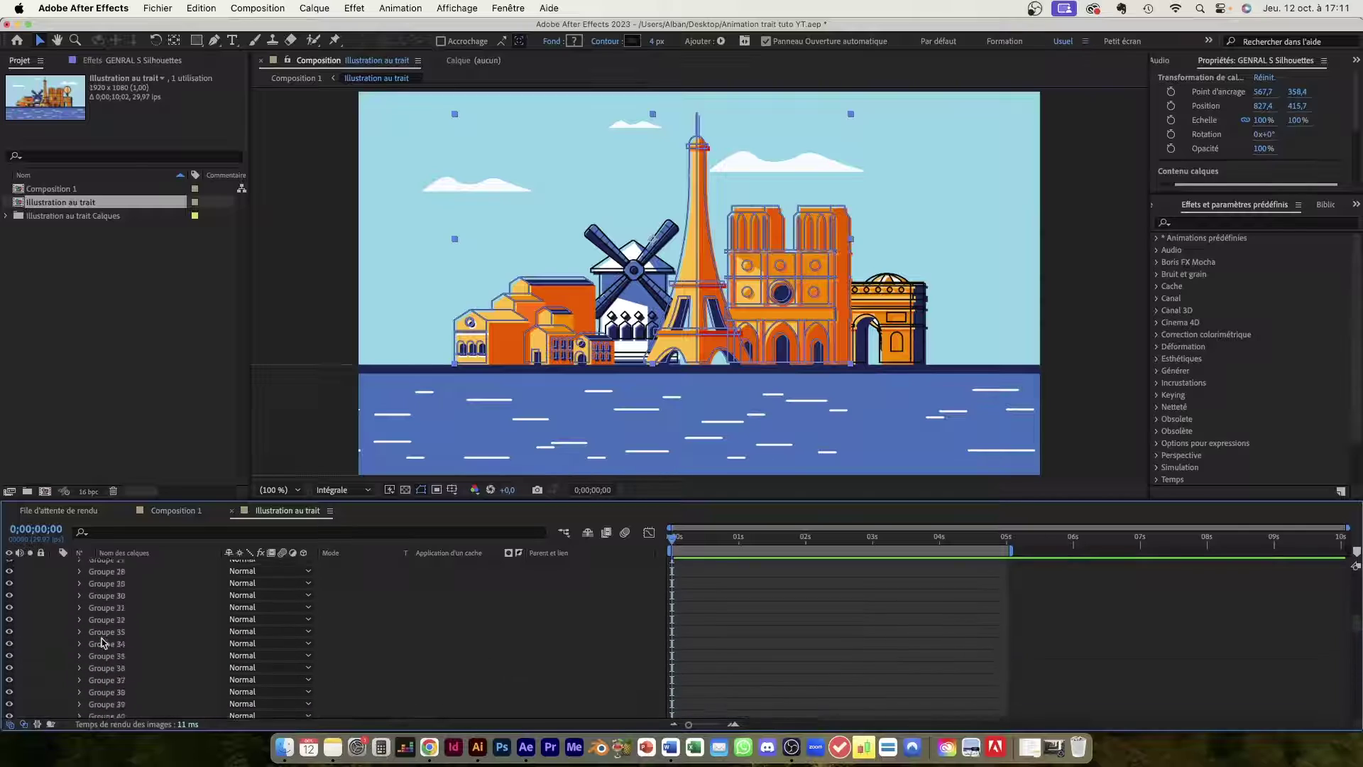
pyautogui.scroll(4, 101, 643)
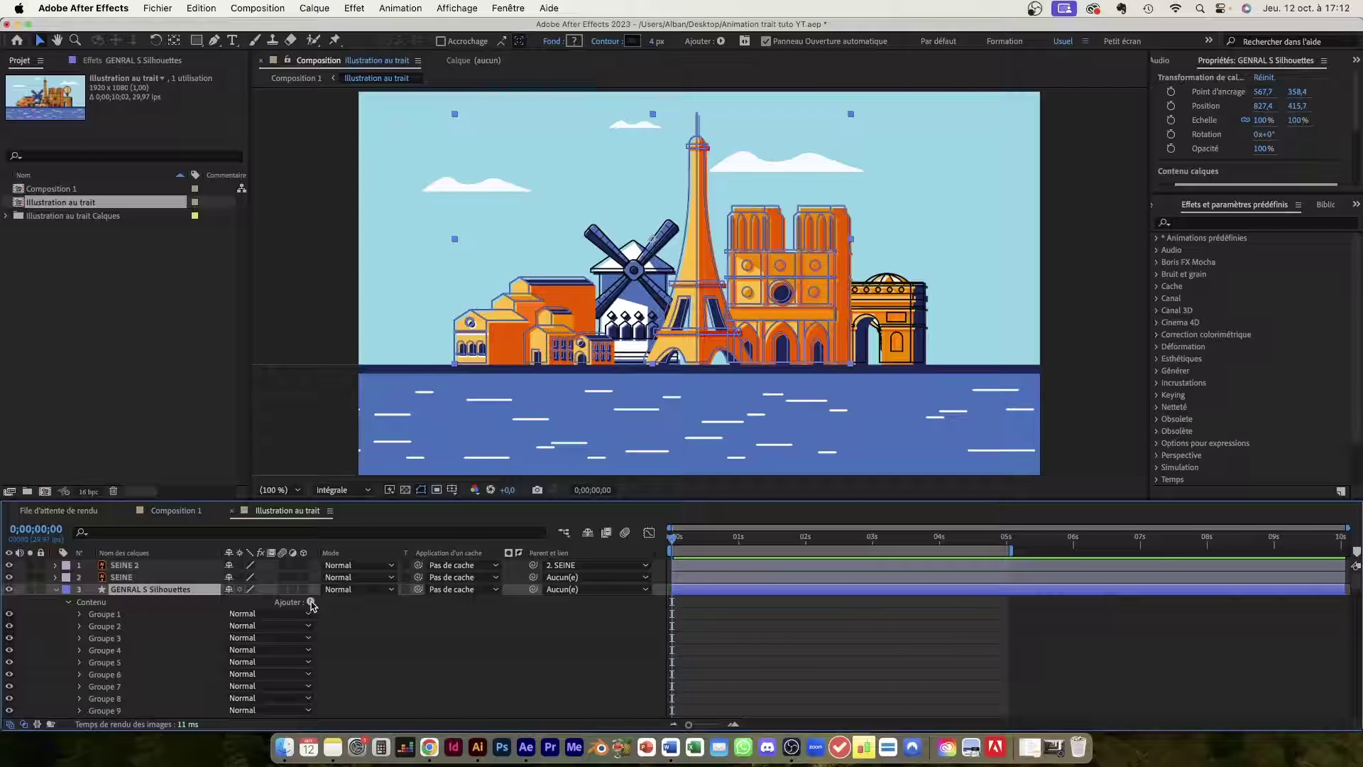
# Add a Trim Paths modifier (Réduire les tracés) to the GENRAL S Silhouettes contents and expand its properties.
pyautogui.click(311, 603)
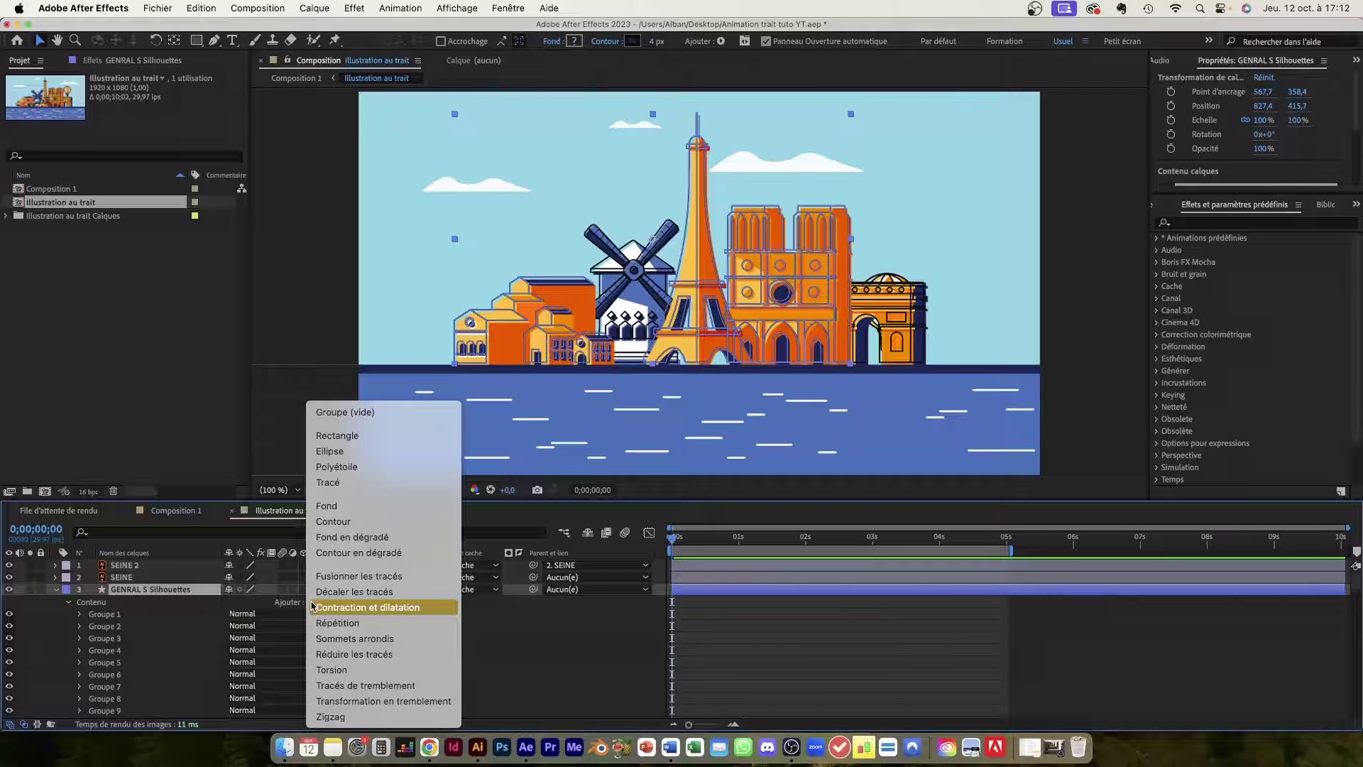
pyautogui.click(339, 658)
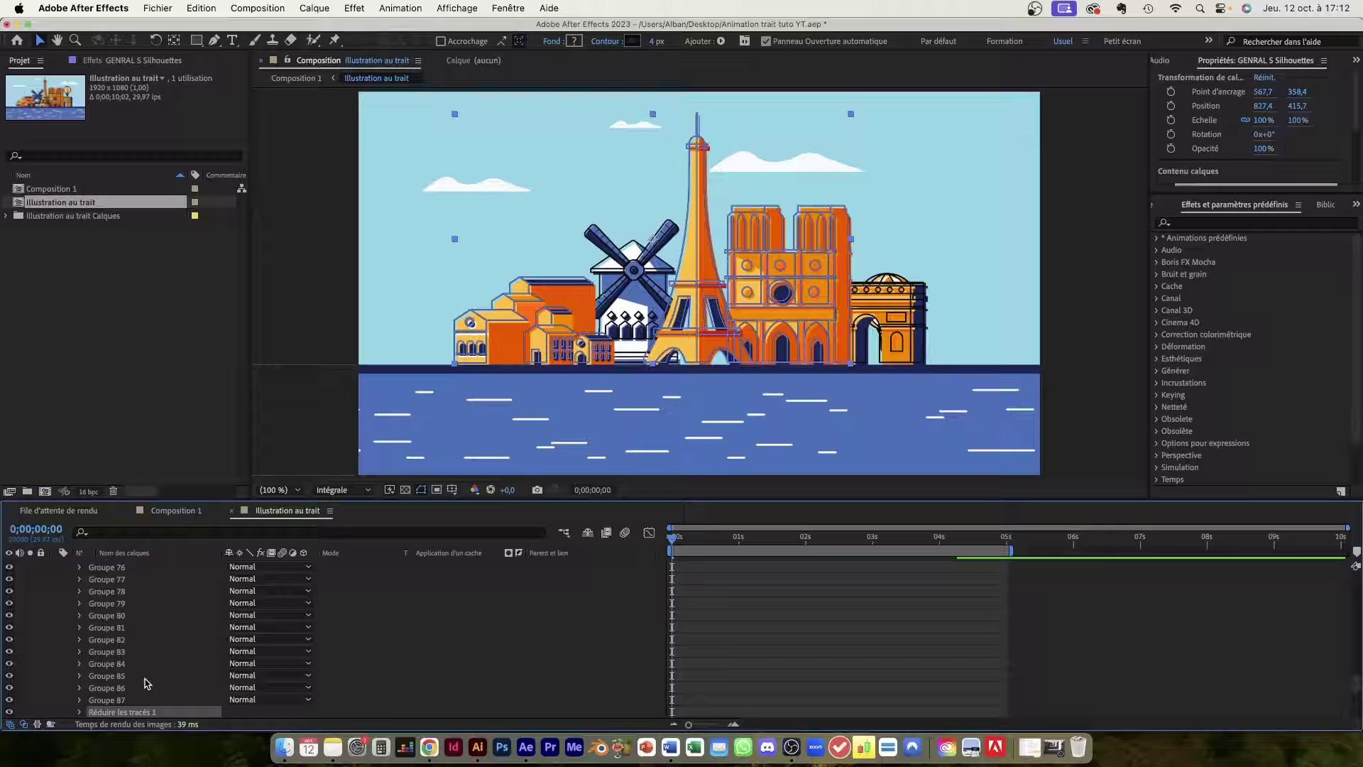
pyautogui.scroll(-3, 100, 653)
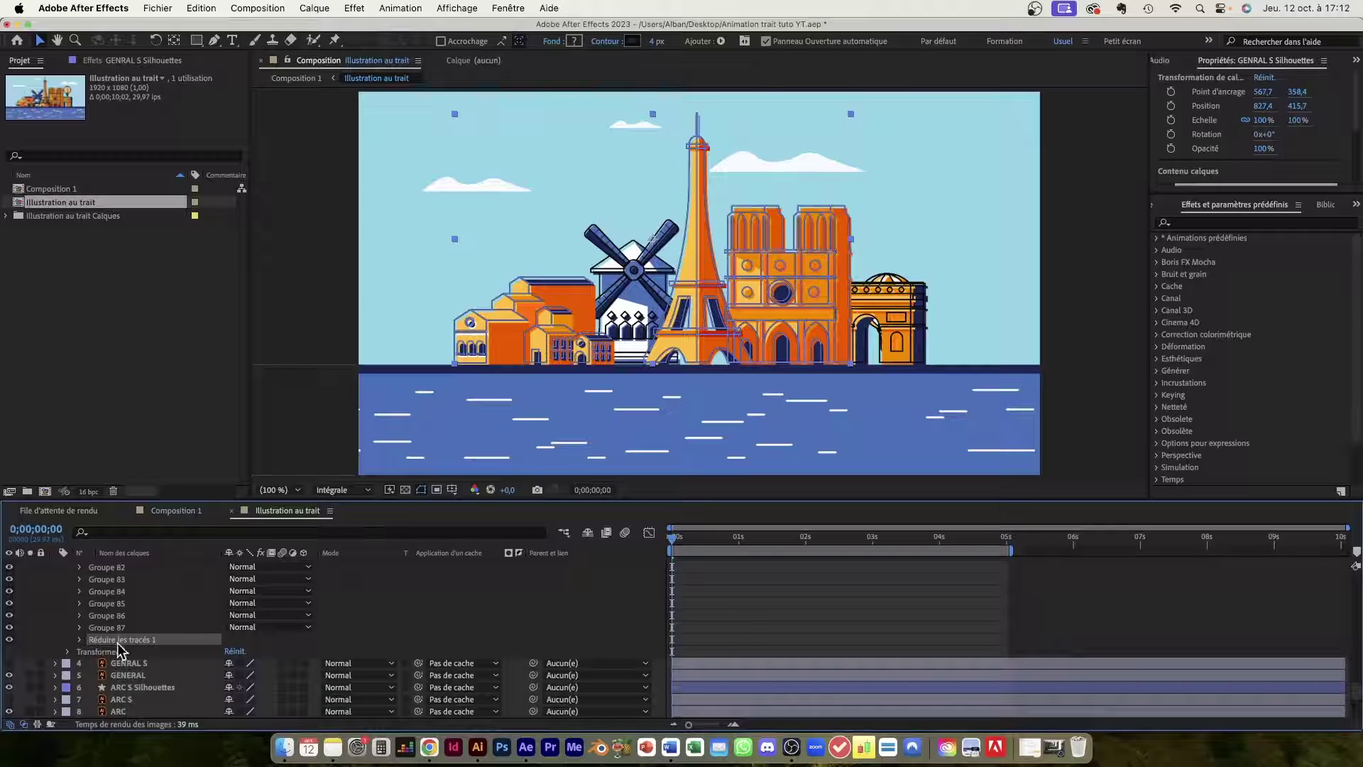
pyautogui.click(80, 640)
pyautogui.scroll(-2, 58, 658)
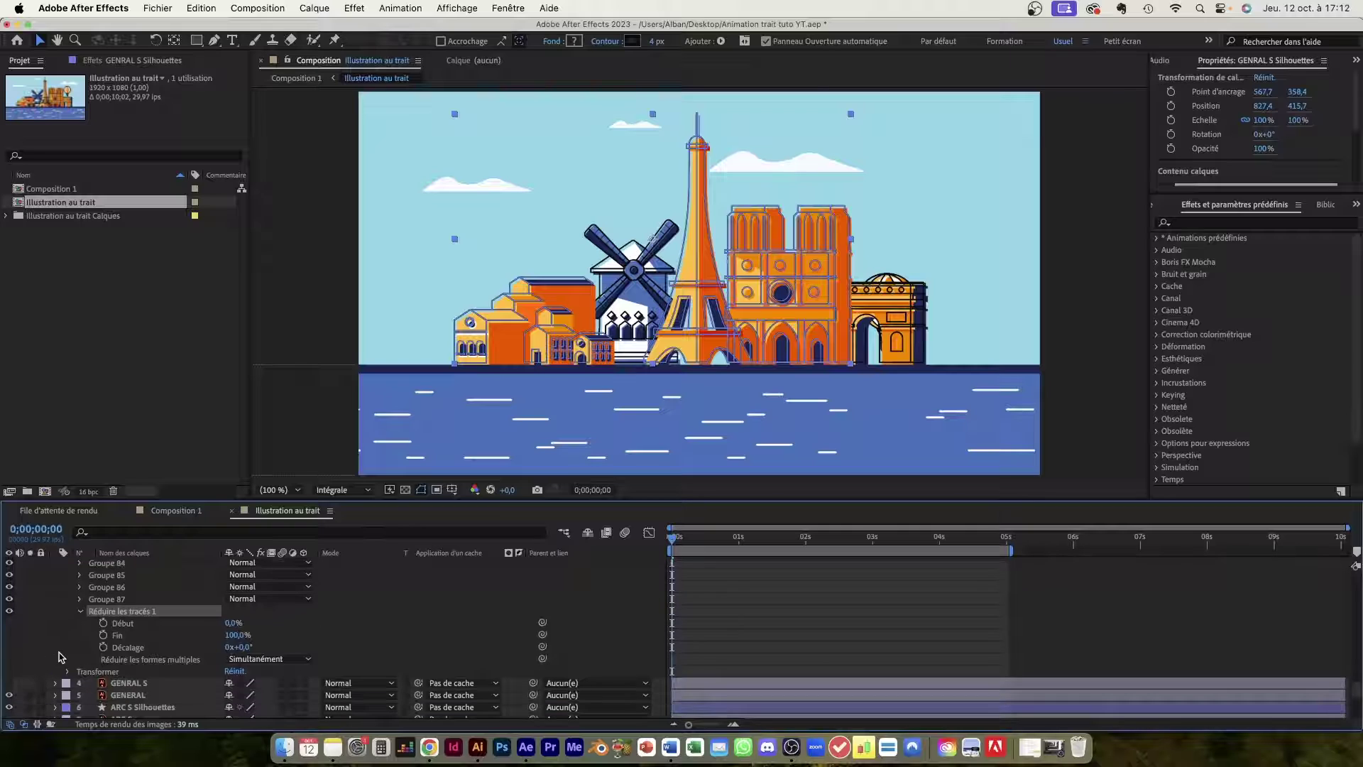
# Keyframe the trim's Fin from 0% at 0 seconds to 100% at 5 seconds and preview the stroke animation.
pyautogui.click(103, 635)
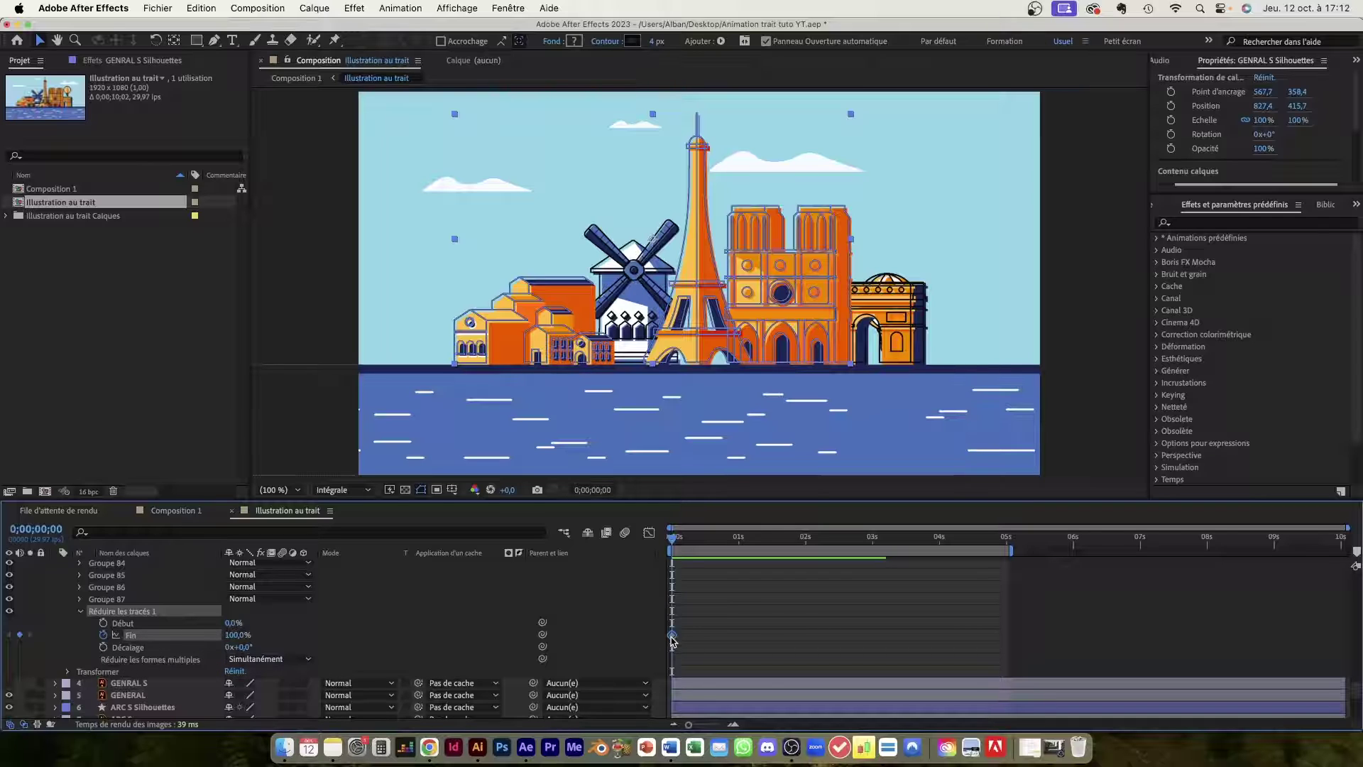
pyautogui.moveTo(672, 636); pyautogui.dragTo(1002, 651)
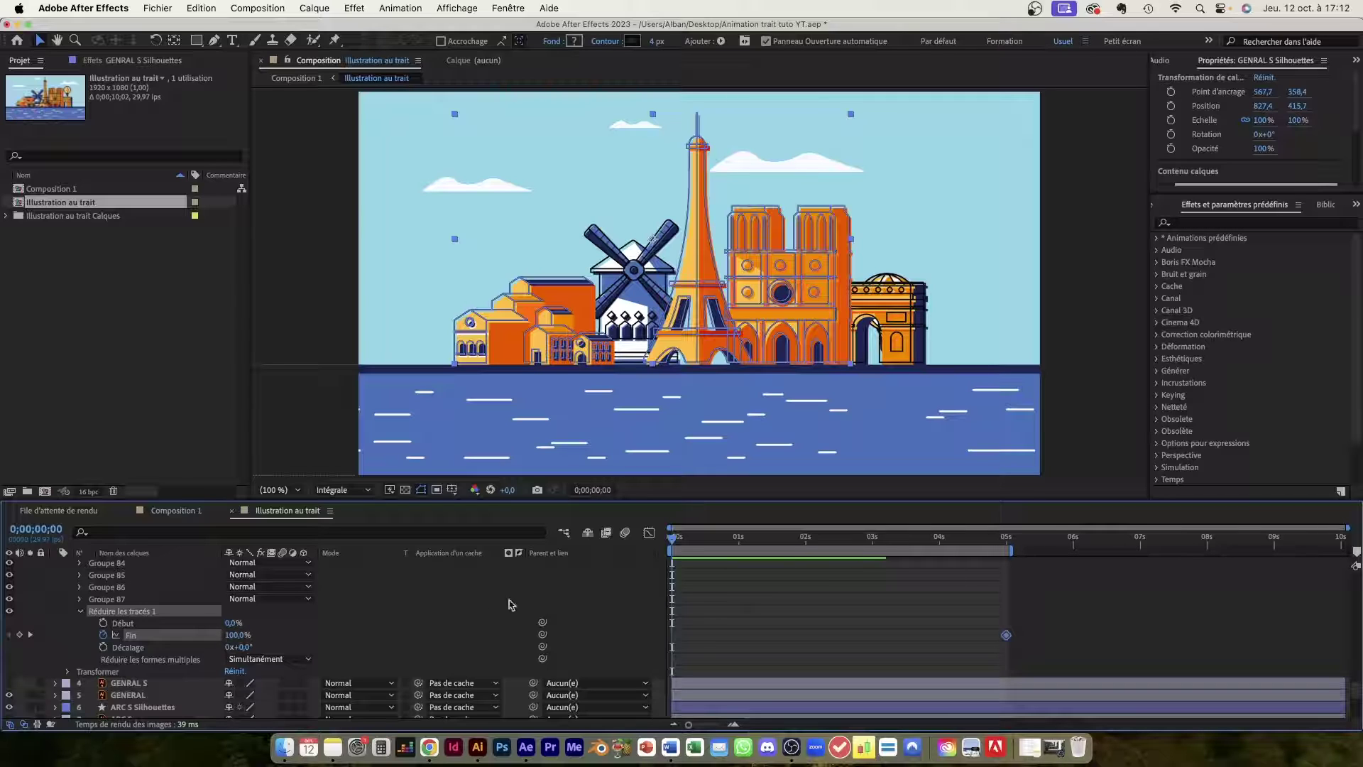
pyautogui.moveTo(248, 638); pyautogui.dragTo(71, 639)
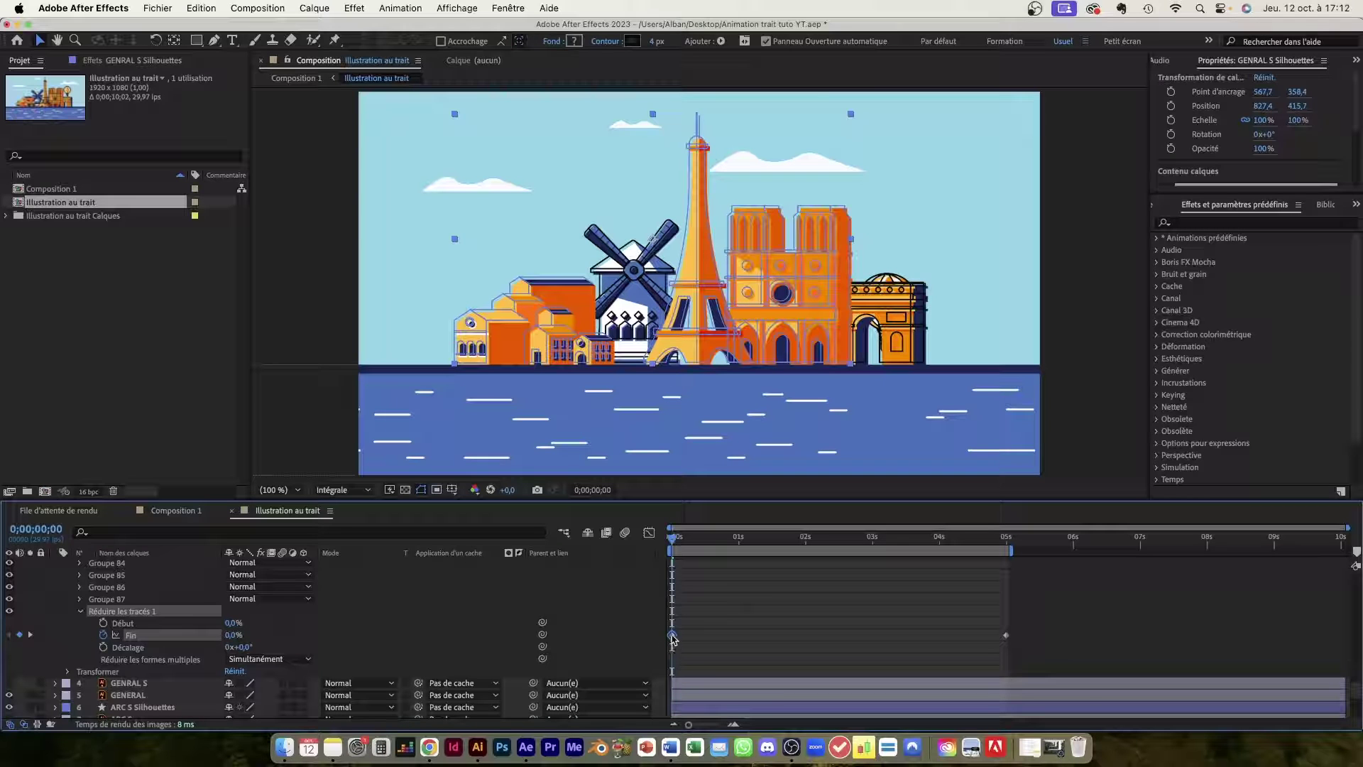
pyautogui.click(777, 609)
pyautogui.moveTo(672, 539)
pyautogui.mouseDown()
pyautogui.moveTo(963, 549)
pyautogui.moveTo(633, 545)
pyautogui.moveTo(1004, 566)
pyautogui.moveTo(673, 568)
pyautogui.mouseUp()
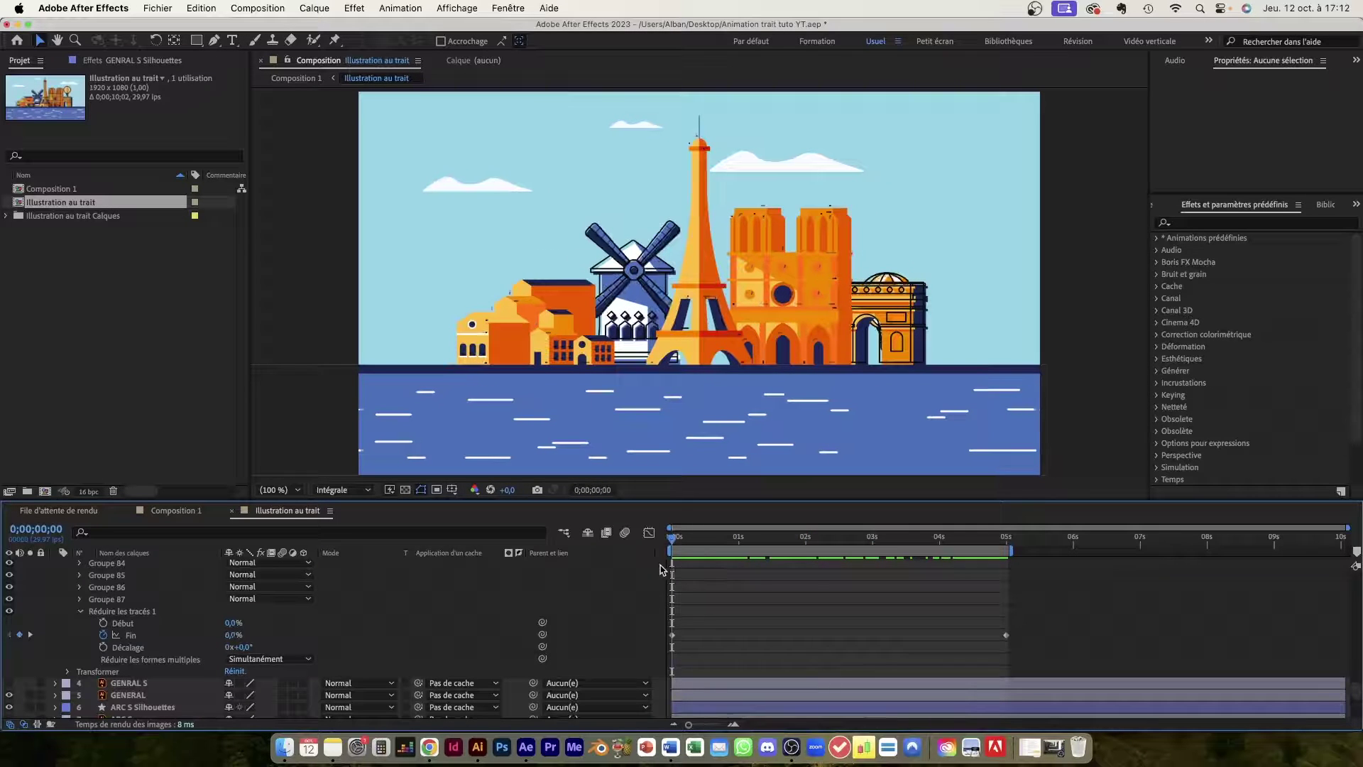
# Keyframe the trim's Début from 0% at 0 seconds to 100% at 5 seconds and scrub back to check it.
pyautogui.click(103, 622)
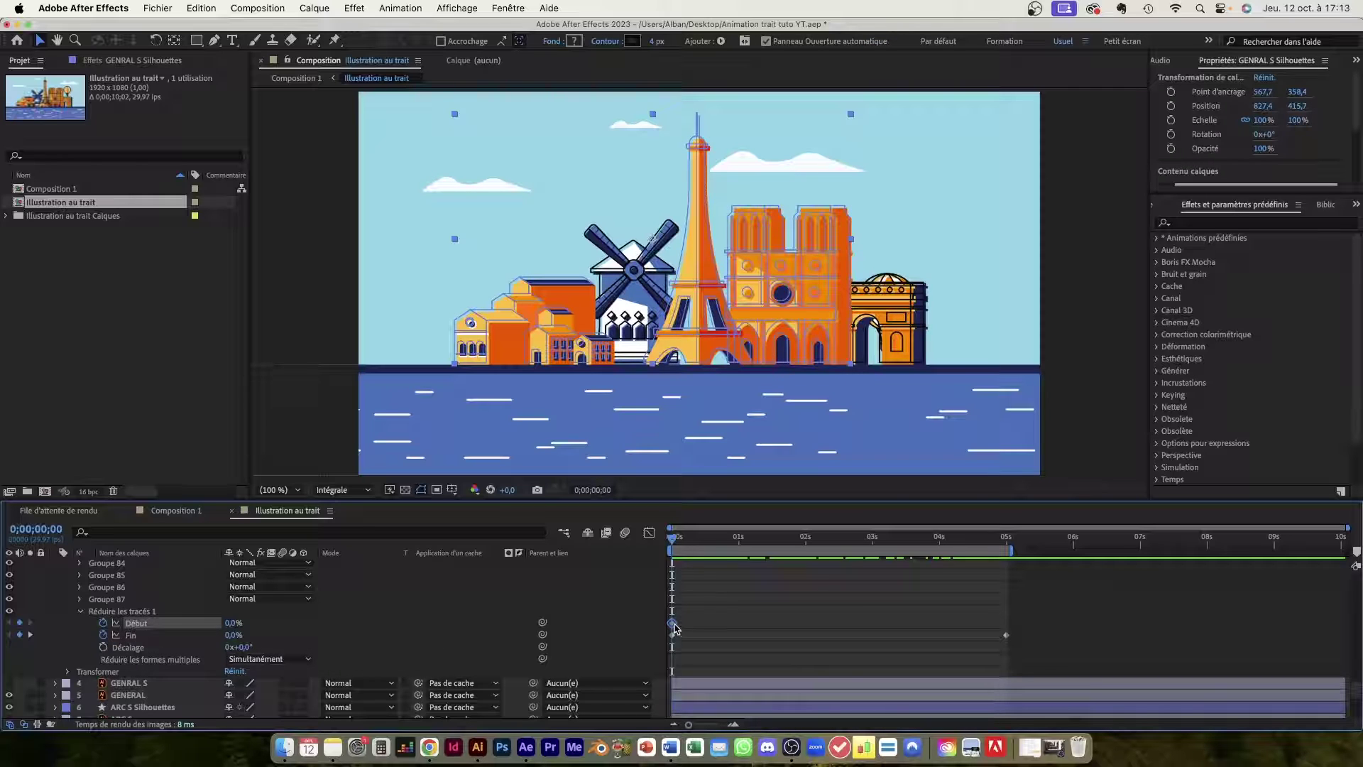
pyautogui.moveTo(673, 625)
pyautogui.mouseDown()
pyautogui.moveTo(744, 624)
pyautogui.moveTo(682, 626)
pyautogui.mouseUp()
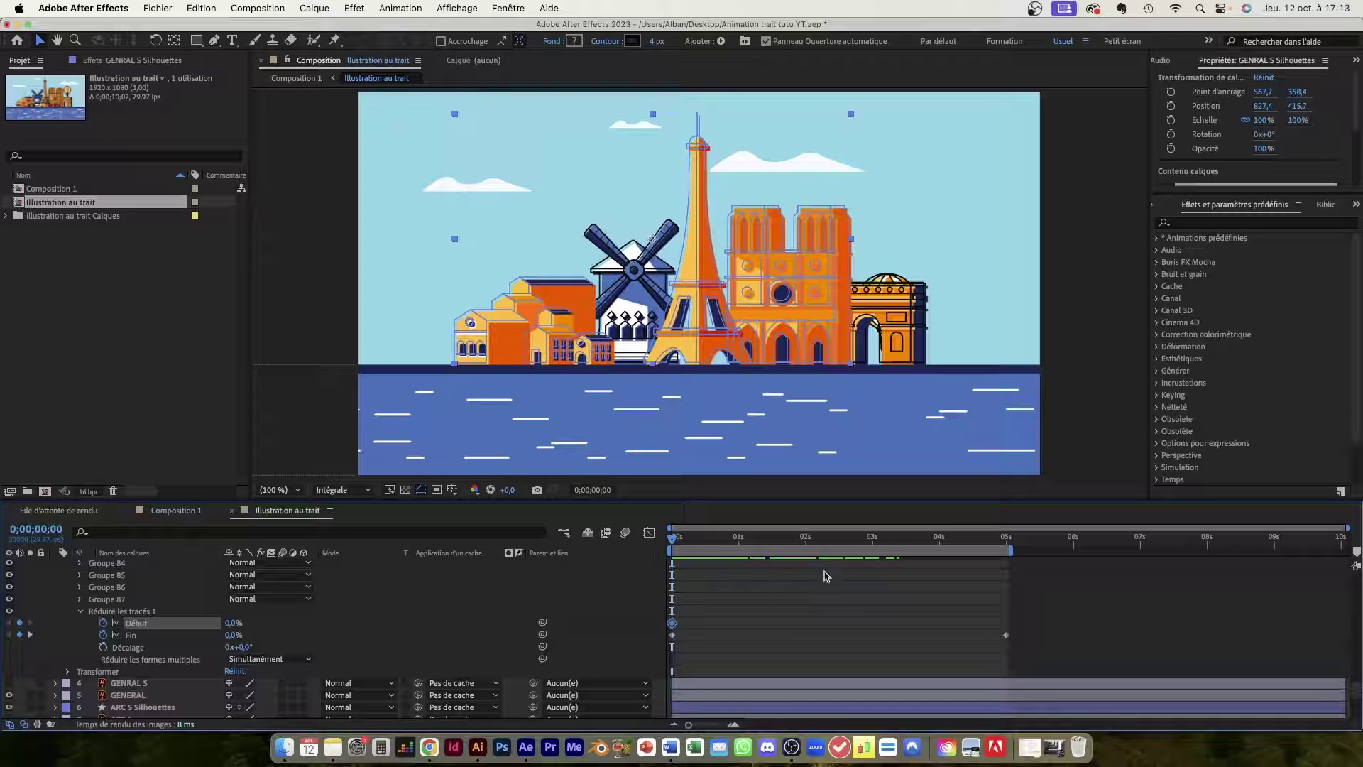
pyautogui.moveTo(955, 541); pyautogui.dragTo(1009, 542)
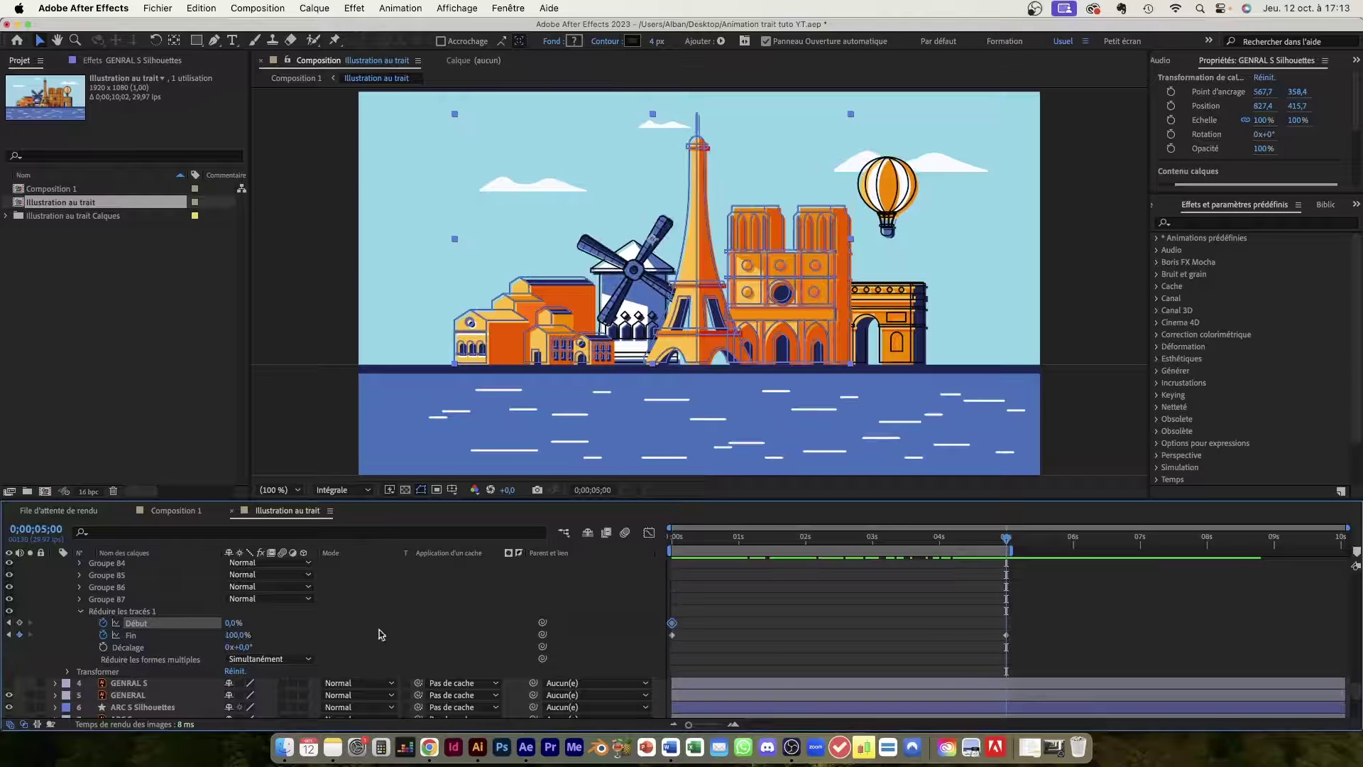
pyautogui.moveTo(234, 623); pyautogui.dragTo(399, 623)
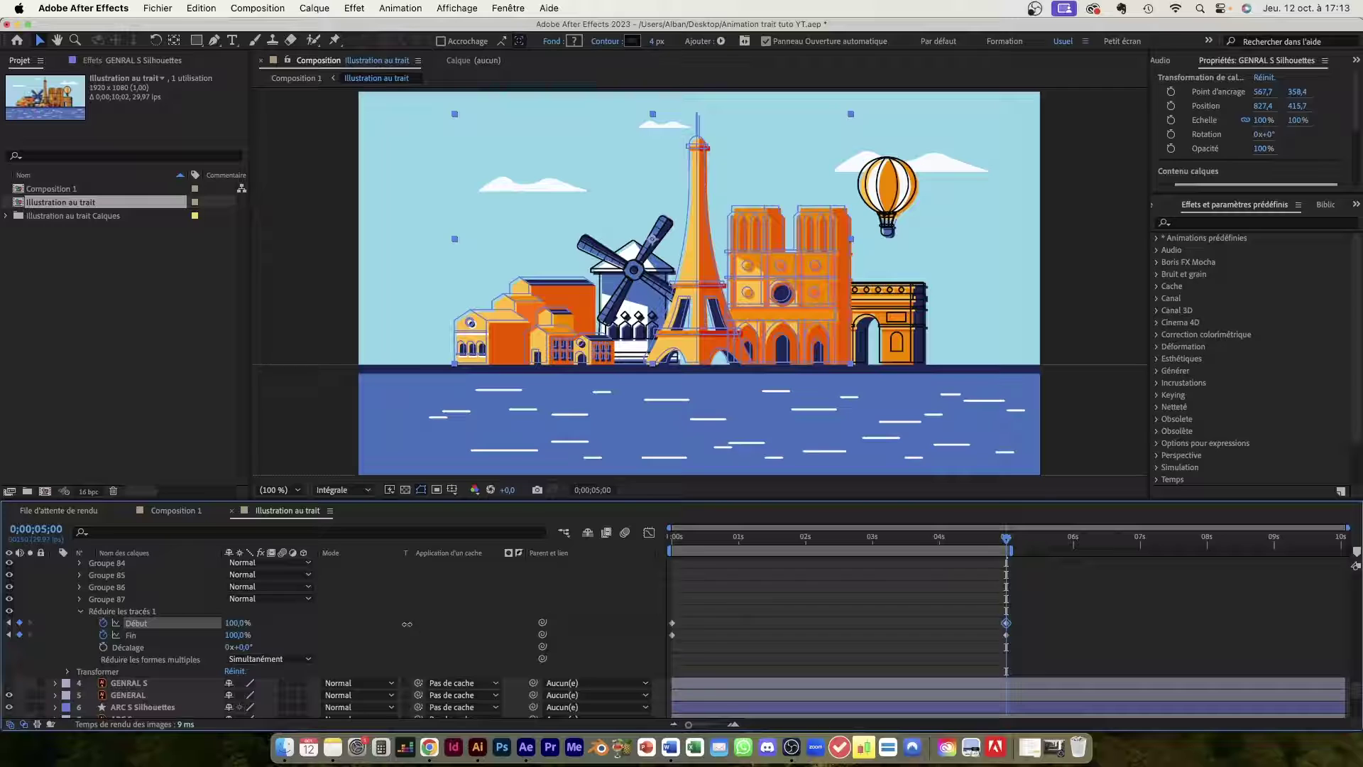
pyautogui.moveTo(1006, 540); pyautogui.dragTo(756, 545)
pyautogui.click(843, 580)
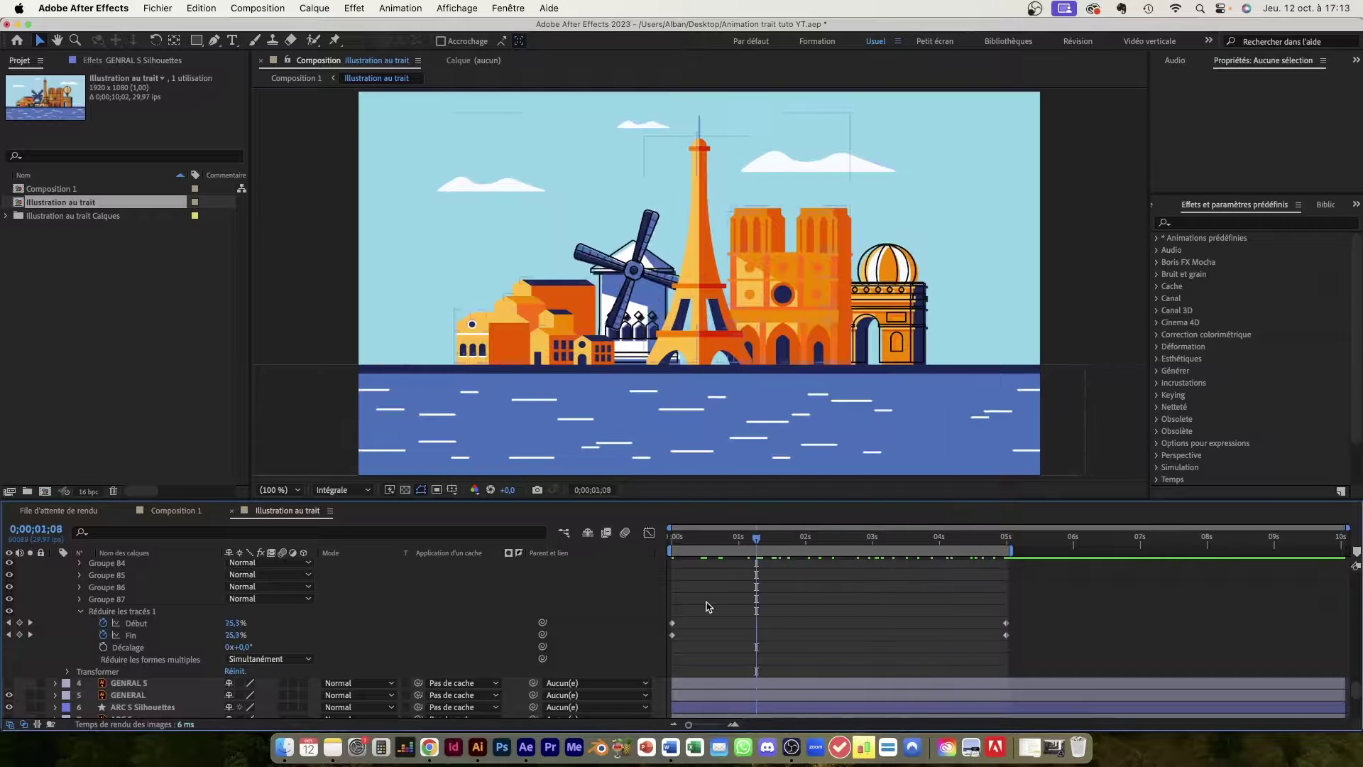
# Offset the trim keyframes by moving Fin's first keyframe to 1 second and Début's last keyframe to 4 seconds.
pyautogui.moveTo(1030, 644); pyautogui.dragTo(739, 643)
pyautogui.click(775, 581)
pyautogui.moveTo(758, 538)
pyautogui.mouseDown()
pyautogui.moveTo(701, 541)
pyautogui.moveTo(987, 541)
pyautogui.moveTo(719, 535)
pyautogui.moveTo(890, 540)
pyautogui.mouseUp()
pyautogui.moveTo(1100, 655); pyautogui.dragTo(939, 627)
# Apply Easy Ease to all Début and Fin keyframes in the graph editor and lengthen the ease handles of the starting keyframes.
pyautogui.moveTo(1043, 649); pyautogui.dragTo(669, 605)
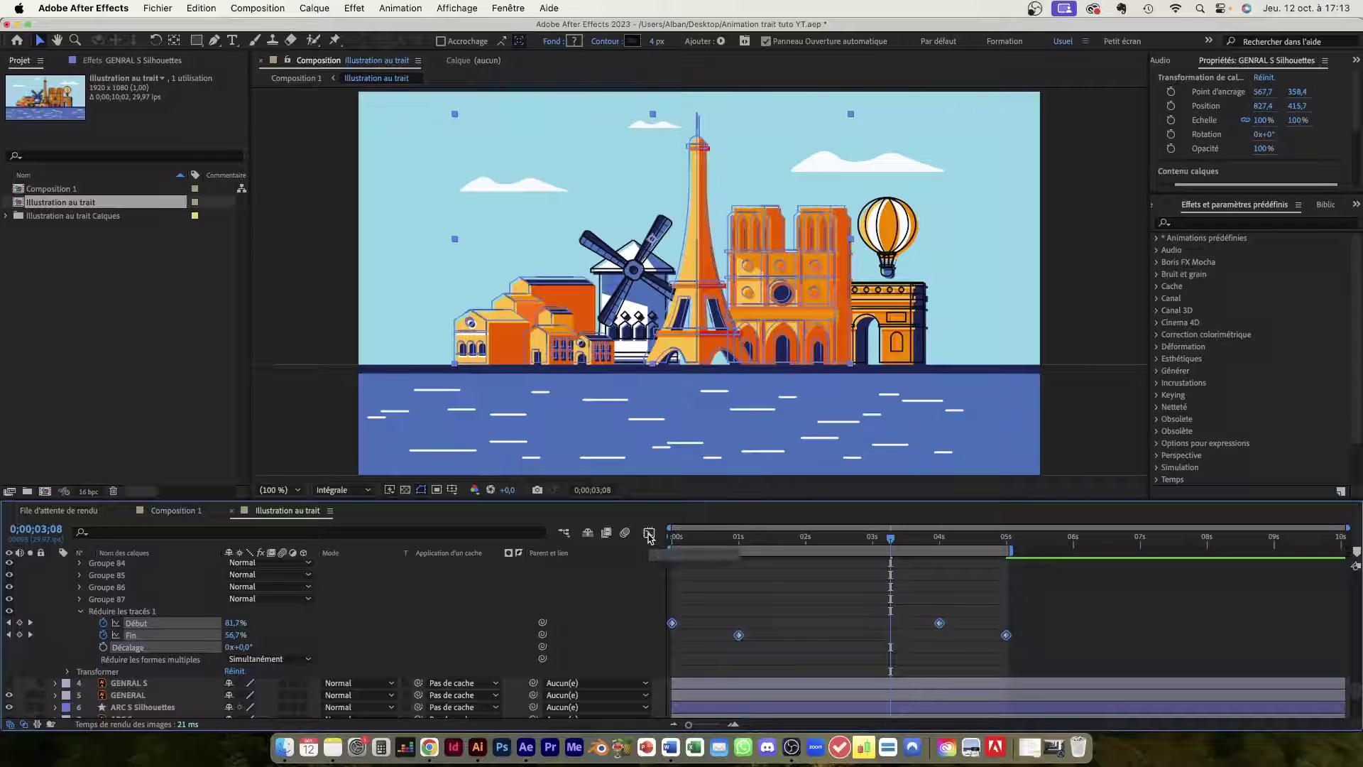
pyautogui.click(650, 533)
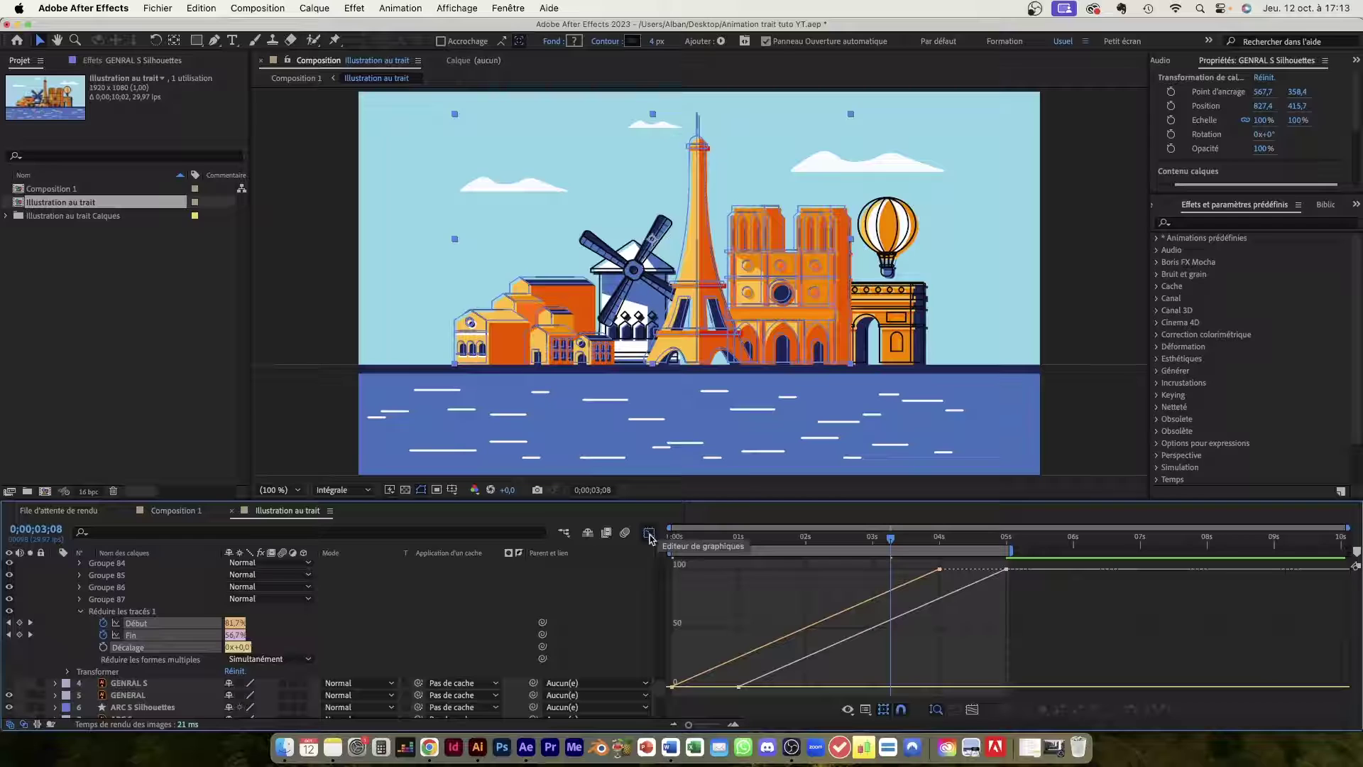
pyautogui.moveTo(1033, 569); pyautogui.dragTo(667, 679)
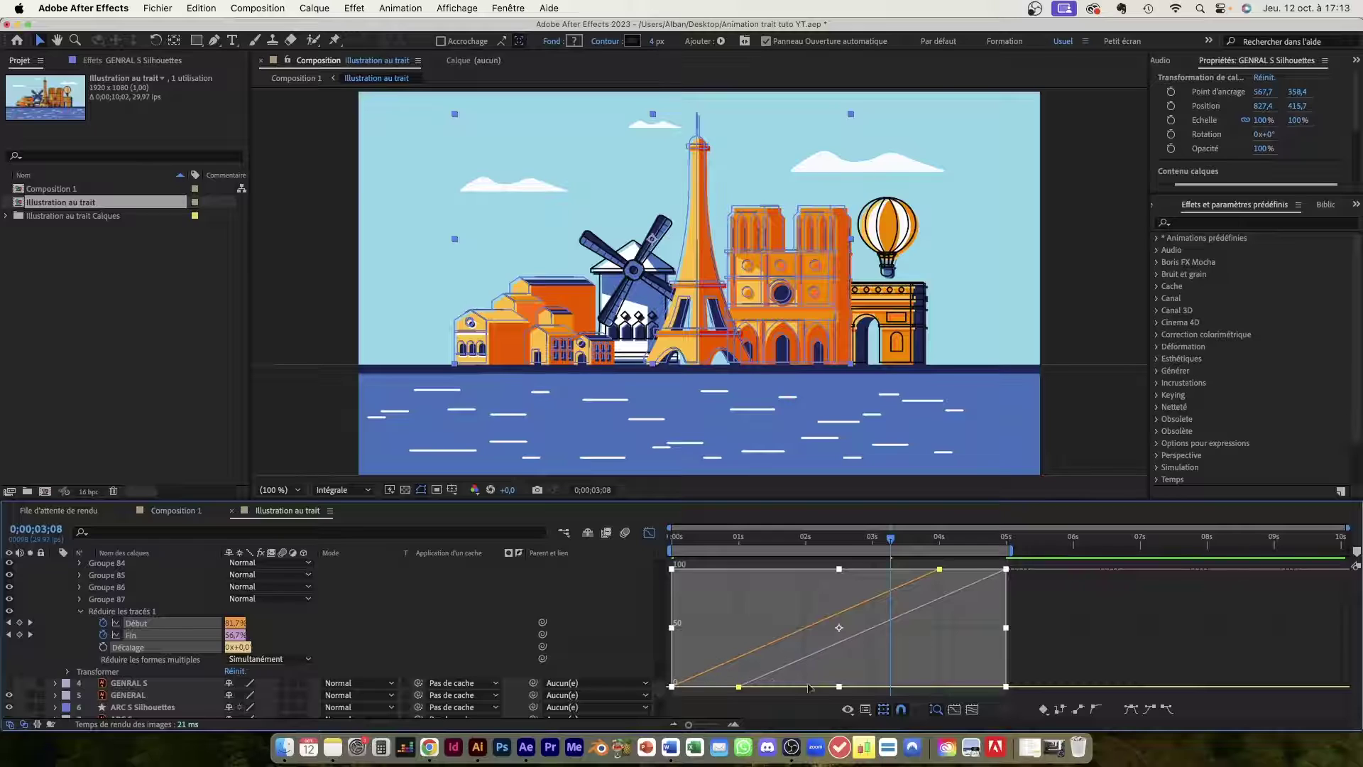
pyautogui.click(1131, 710)
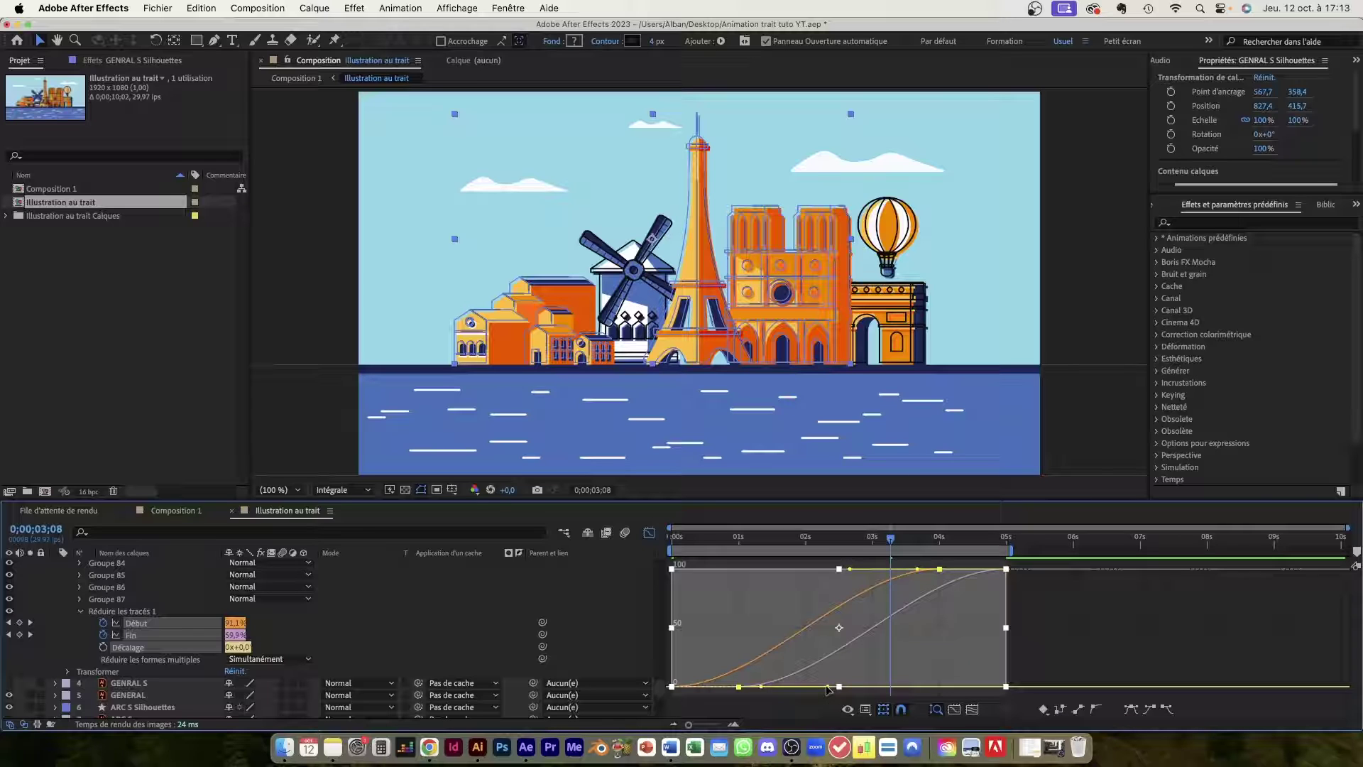
pyautogui.moveTo(829, 689); pyautogui.dragTo(861, 687)
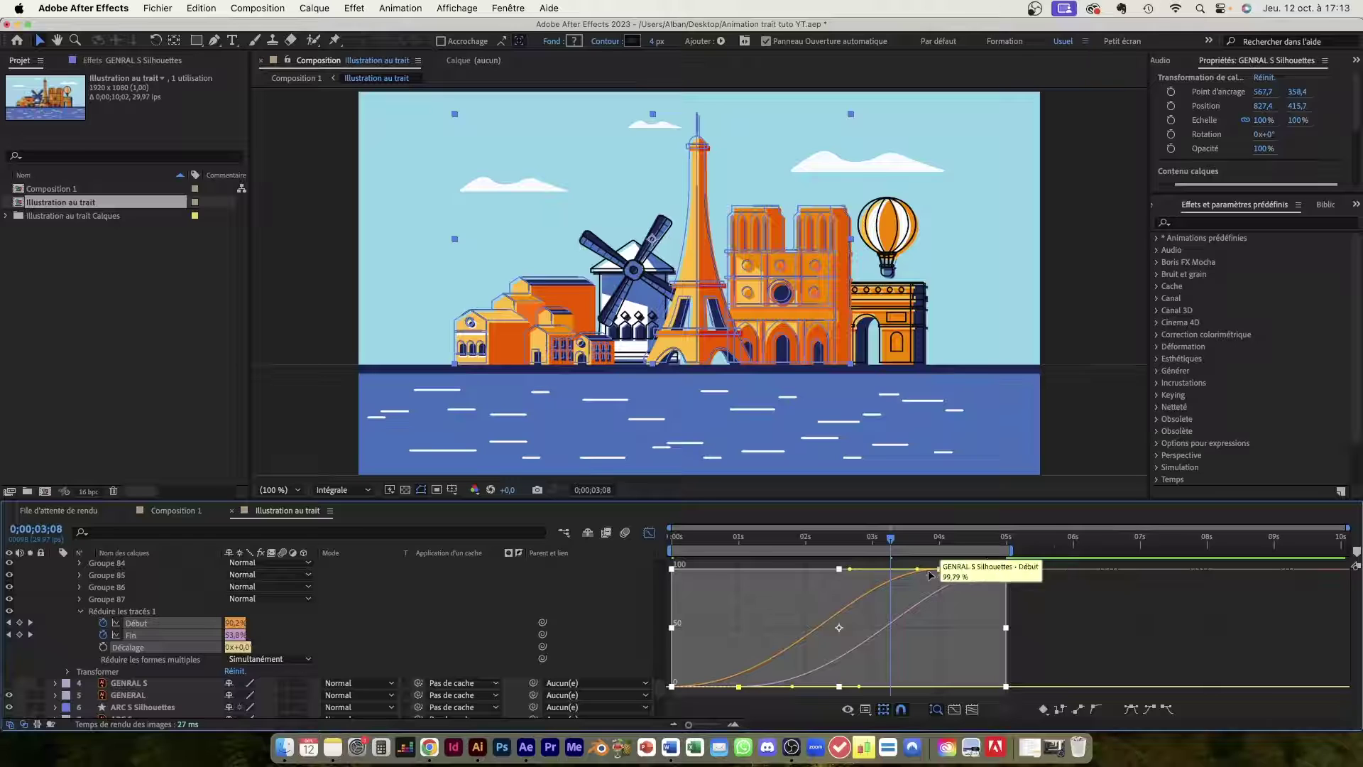
# Lengthen the incoming ease handle of Début's last keyframe in the graph editor and preview the stroke animation from the start.
pyautogui.moveTo(850, 570); pyautogui.dragTo(812, 573)
pyautogui.moveTo(890, 537); pyautogui.dragTo(687, 543)
pyautogui.press('space')
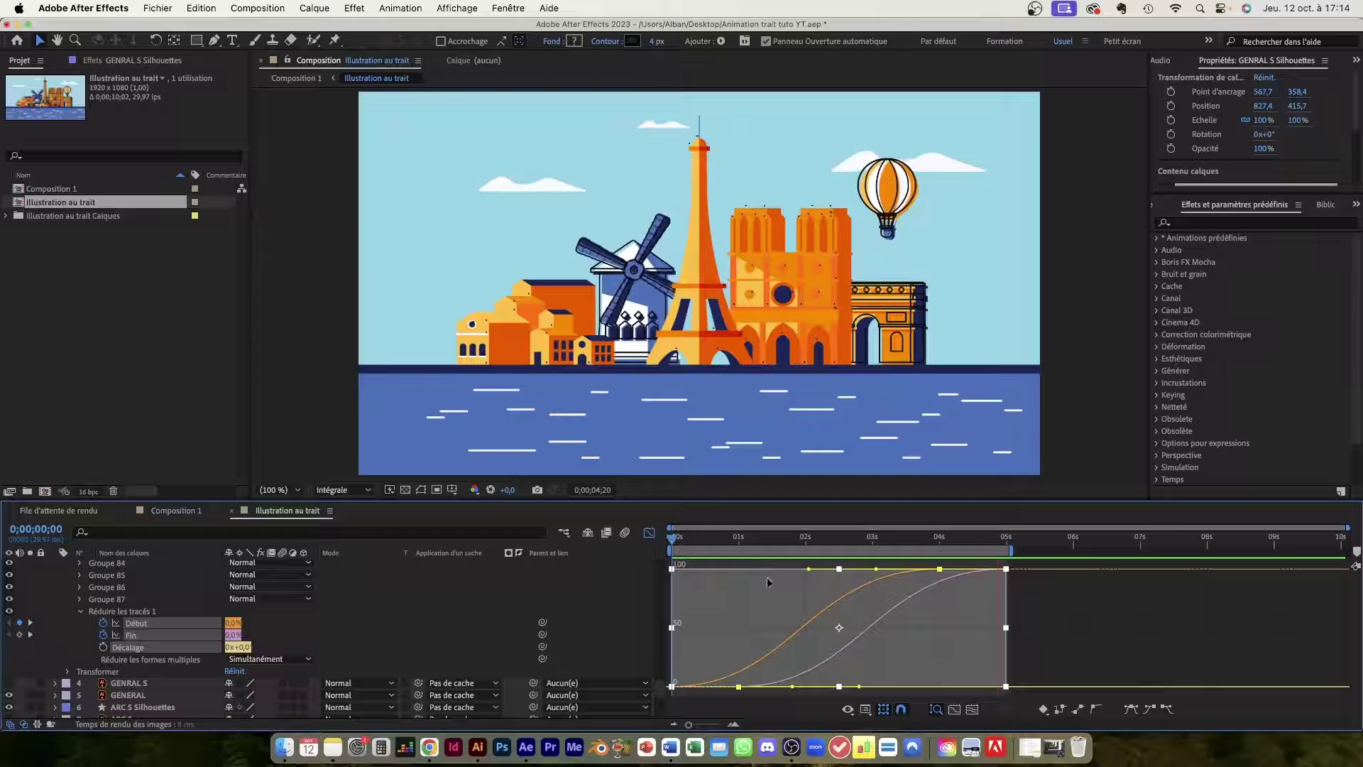
pyautogui.press('space')
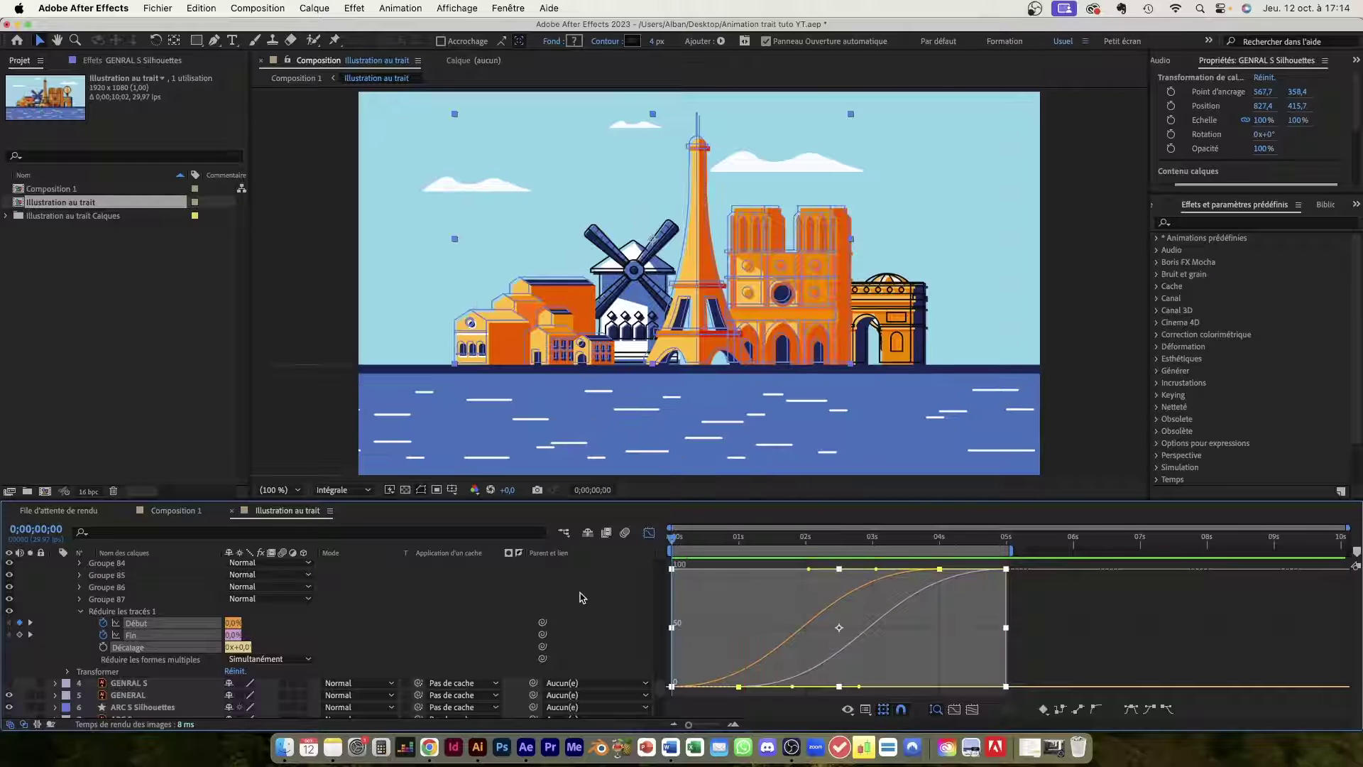
# Copy the animated Réduire les tracés 1 onto the ARC S, MON, PALE S and MOULIN S Silhouettes layers, working outside the graph editor.
pyautogui.click(648, 533)
pyautogui.click(767, 607)
pyautogui.scroll(-4, 776, 638)
pyautogui.scroll(5, 134, 643)
pyautogui.click(134, 641)
pyautogui.scroll(-4, 135, 638)
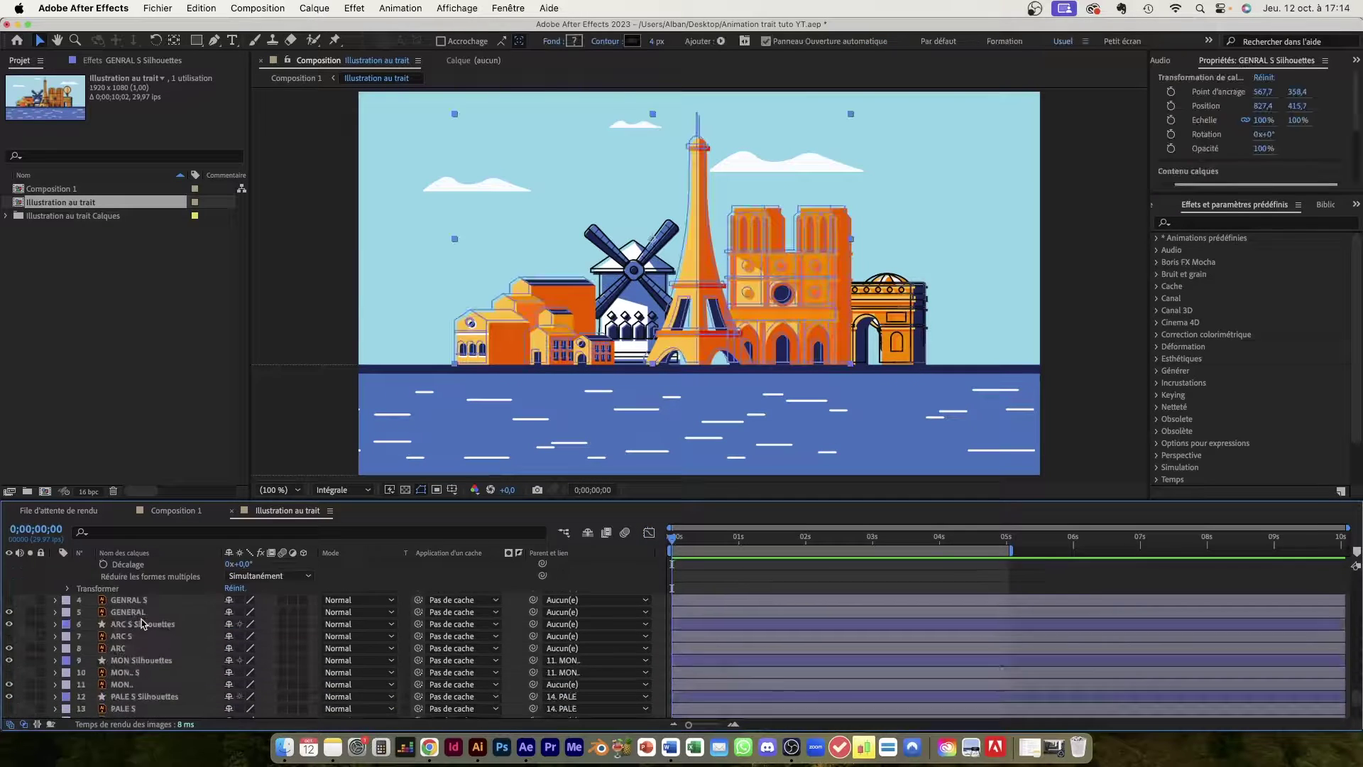
pyautogui.click(137, 626)
pyautogui.scroll(-2, 140, 627)
pyautogui.click(150, 639)
pyautogui.scroll(-3, 153, 638)
pyautogui.click(159, 605)
pyautogui.click(151, 639)
# Preview the full illustration's stroke animation from the start in a temporarily enlarged composition view.
pyautogui.moveTo(690, 538); pyautogui.dragTo(611, 543)
pyautogui.press('space')
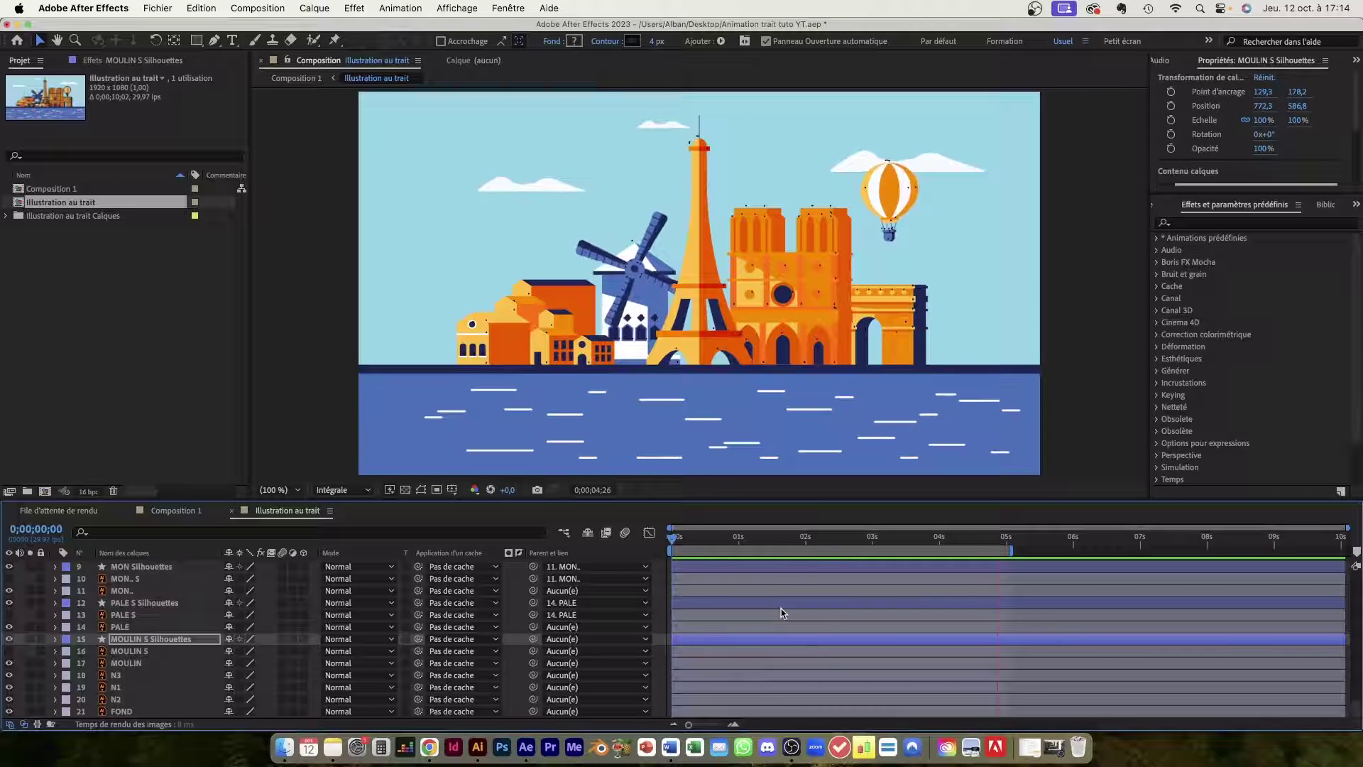
pyautogui.moveTo(765, 498); pyautogui.dragTo(763, 596)
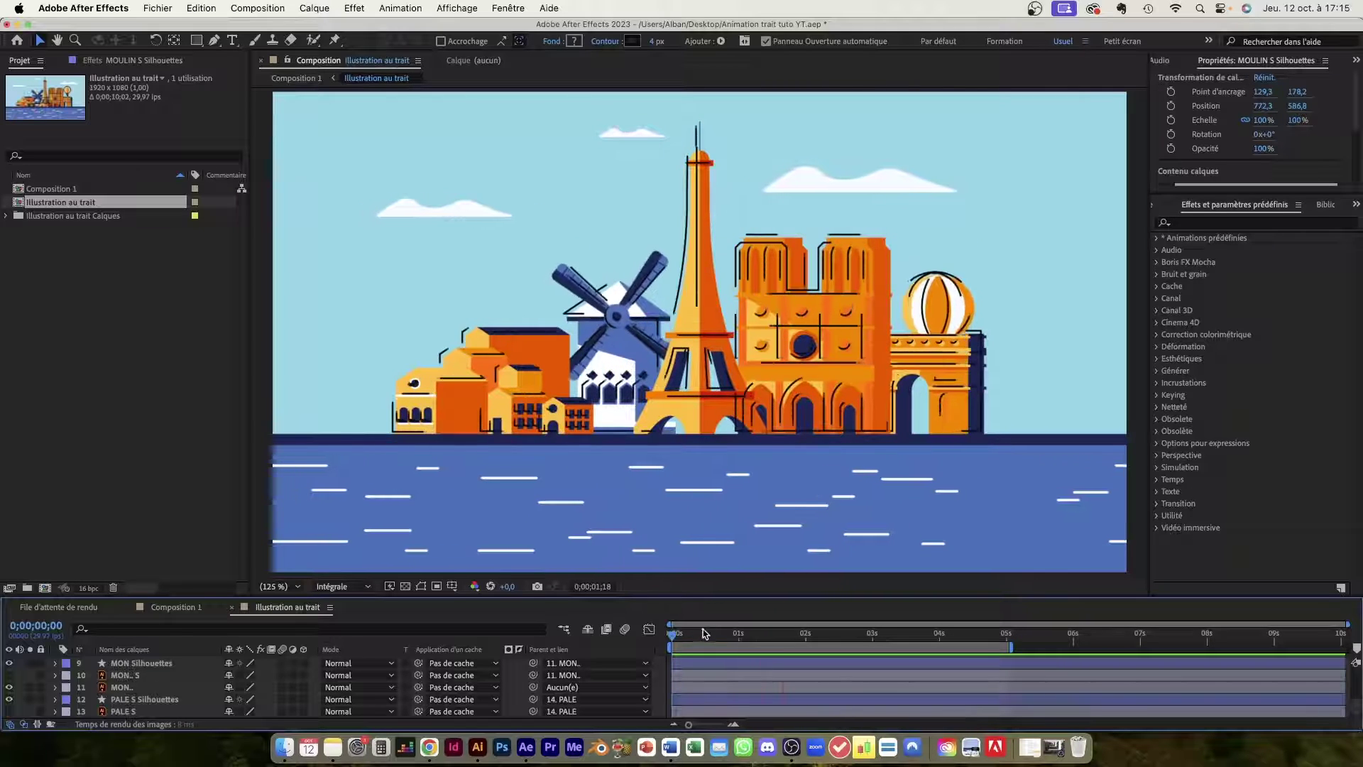
pyautogui.moveTo(708, 629); pyautogui.dragTo(770, 465)
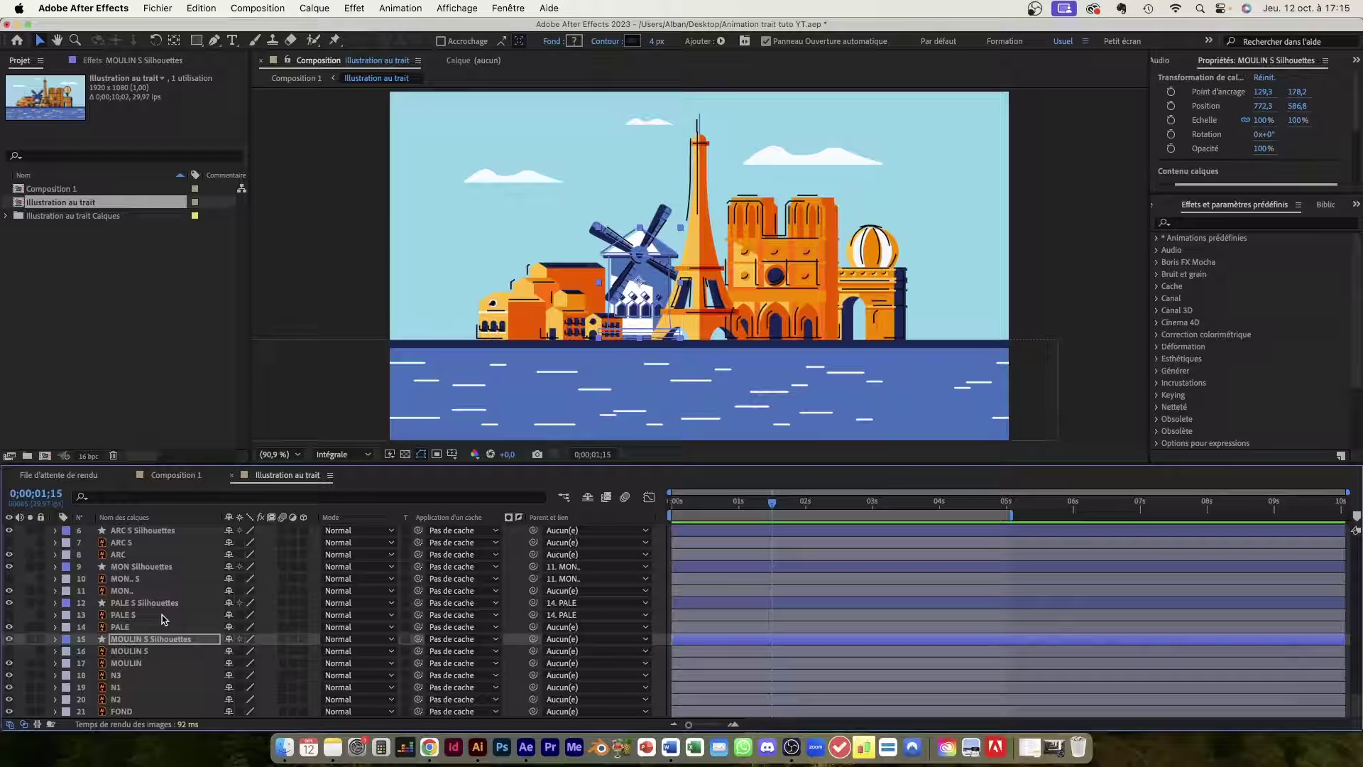
# Copy the MOULIN S layer into Composition 1 and hide the nested Illustration au trait layer there.
pyautogui.click(128, 651)
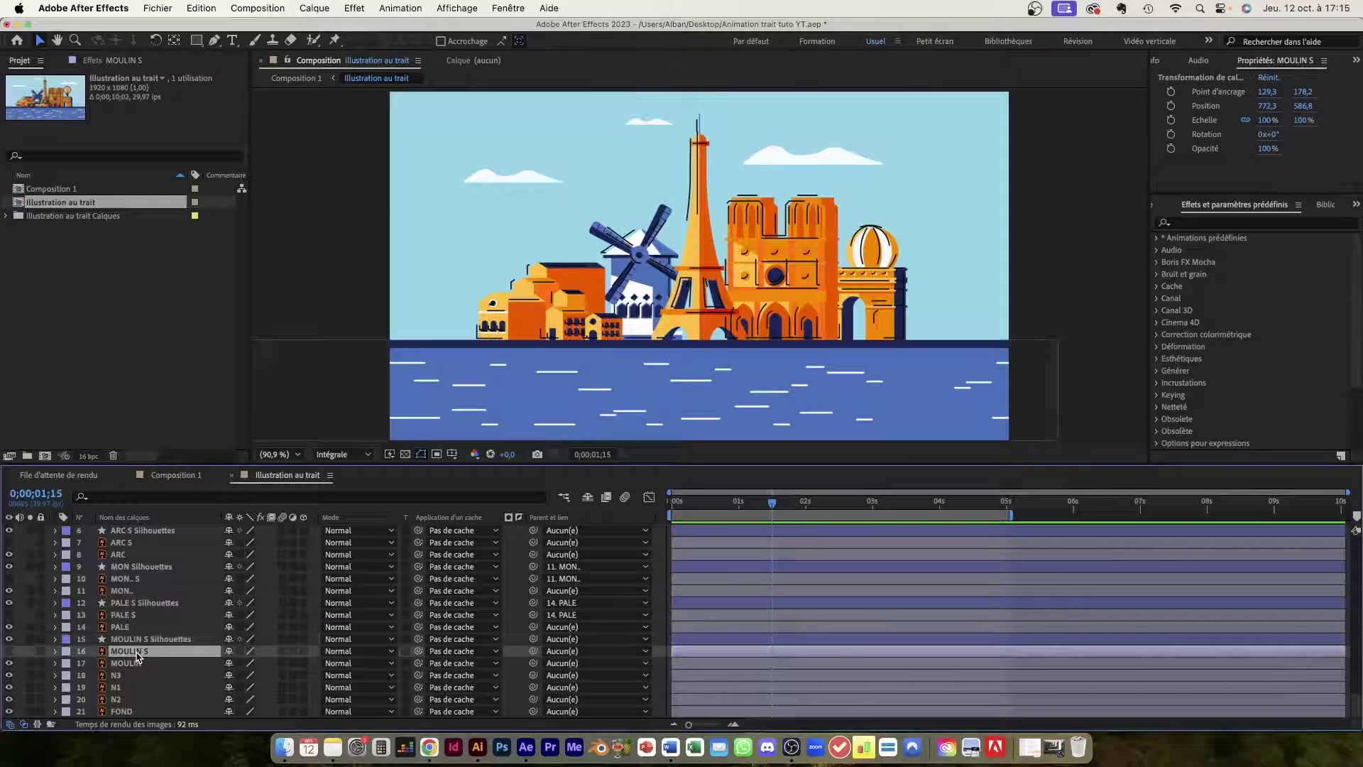
pyautogui.click(168, 476)
pyautogui.click(186, 641)
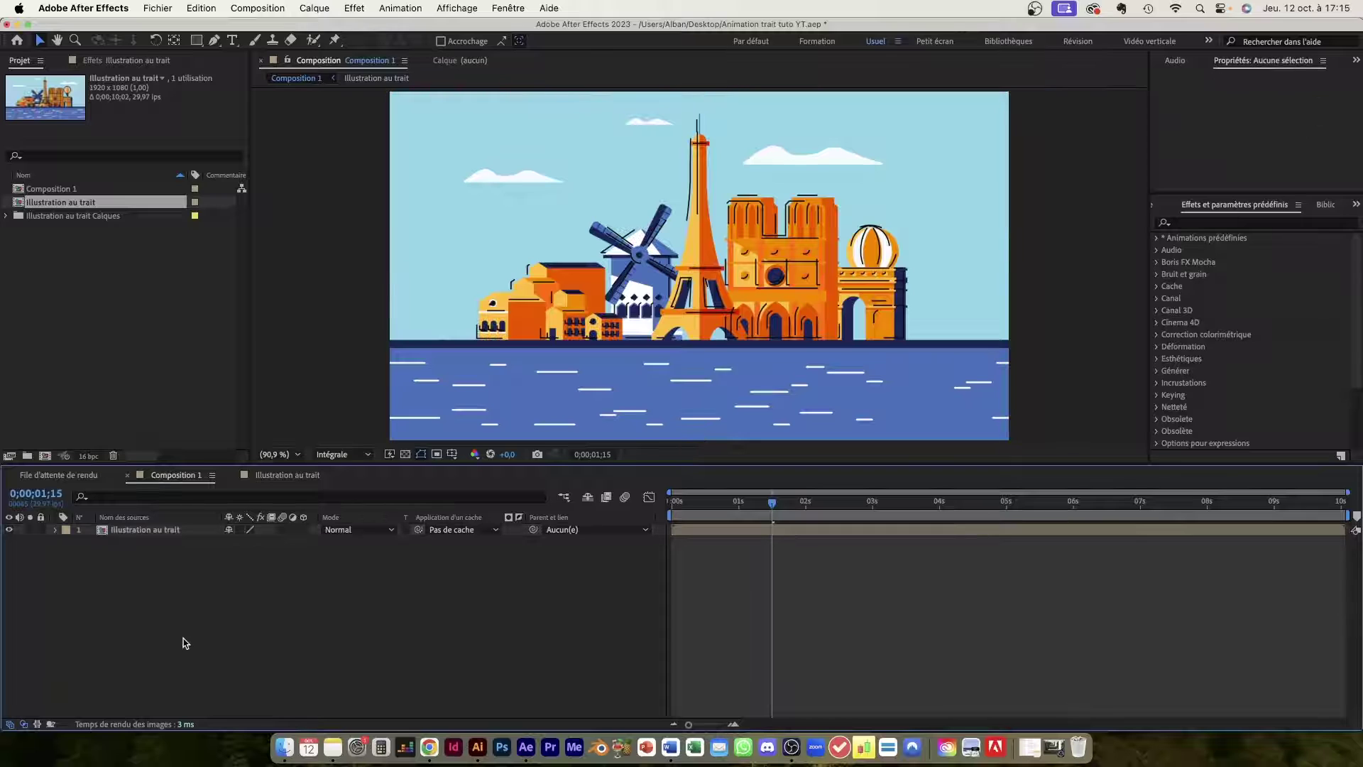
pyautogui.click(9, 530)
pyautogui.press('super+v')
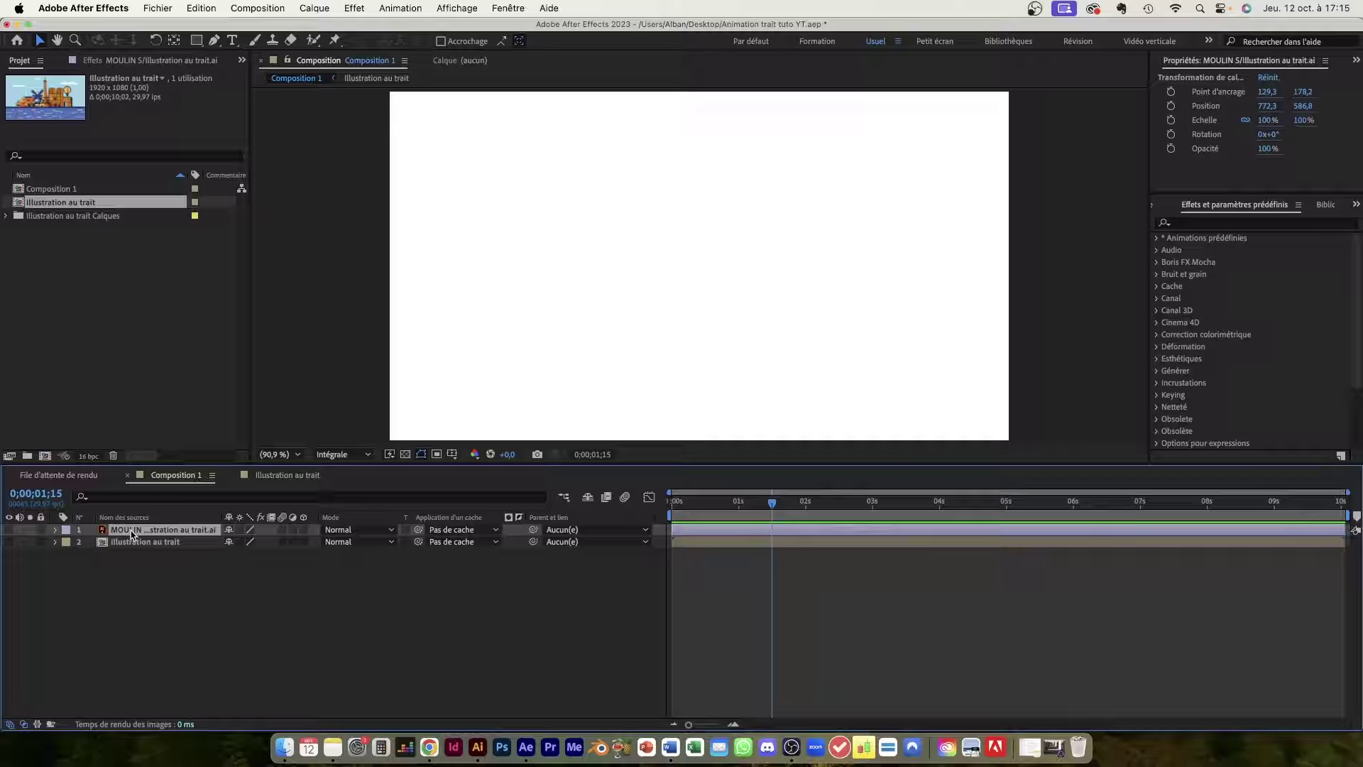
# Make the pasted MOULIN S layer visible, scale it up to about 235.7% and centre it in the frame.
pyautogui.click(10, 530)
pyautogui.moveTo(683, 282); pyautogui.dragTo(739, 282)
pyautogui.moveTo(617, 310); pyautogui.dragTo(681, 290)
pyautogui.click(849, 599)
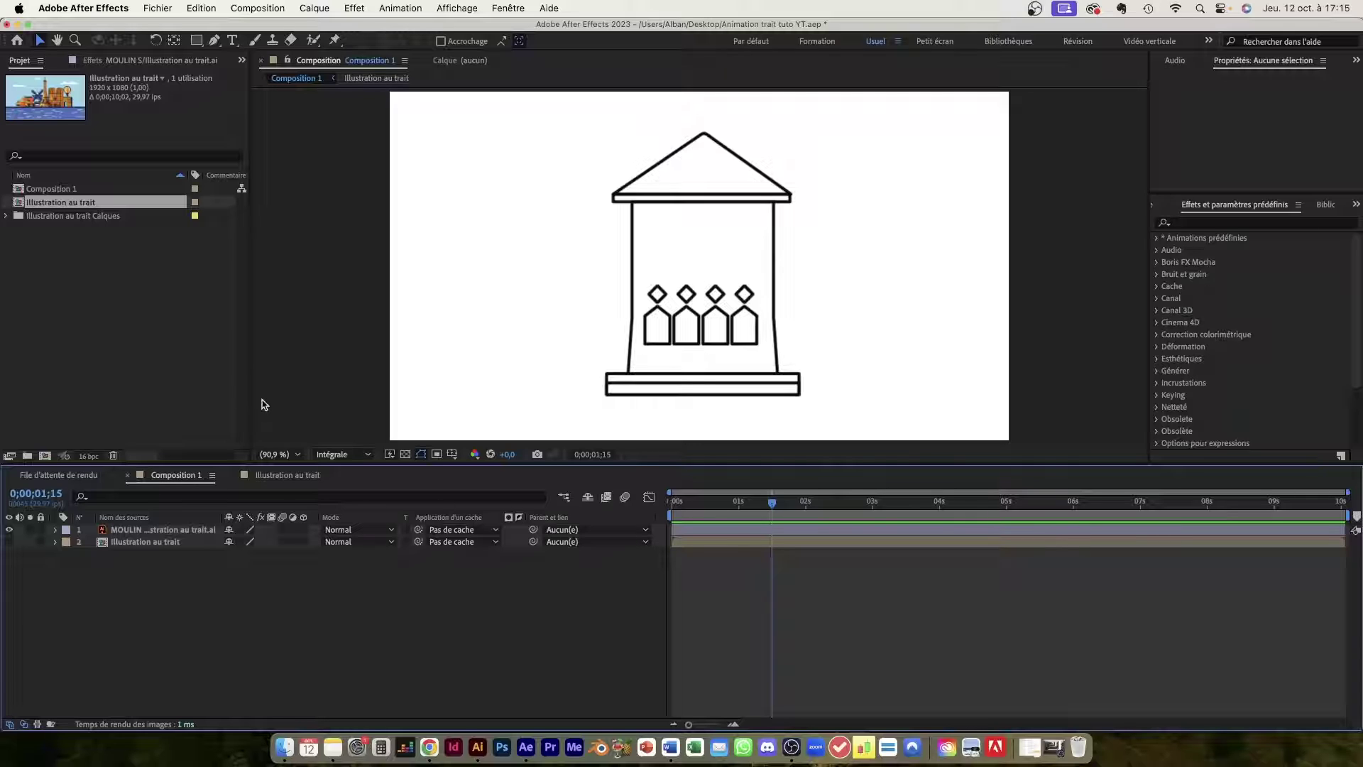
# Start a Pen tool mask on the MOULIN S layer, tracing the mill's roof triangle and the band beneath it.
pyautogui.click(215, 41)
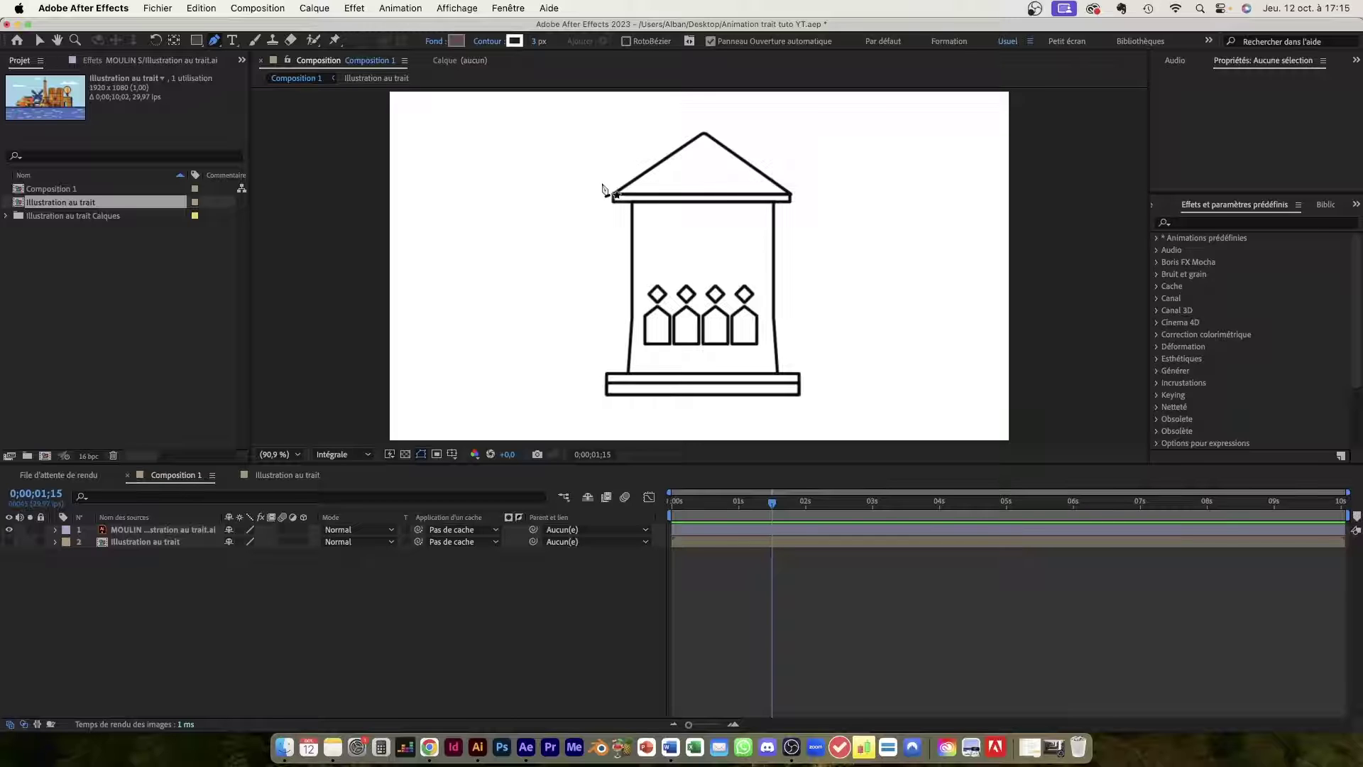
pyautogui.click(172, 531)
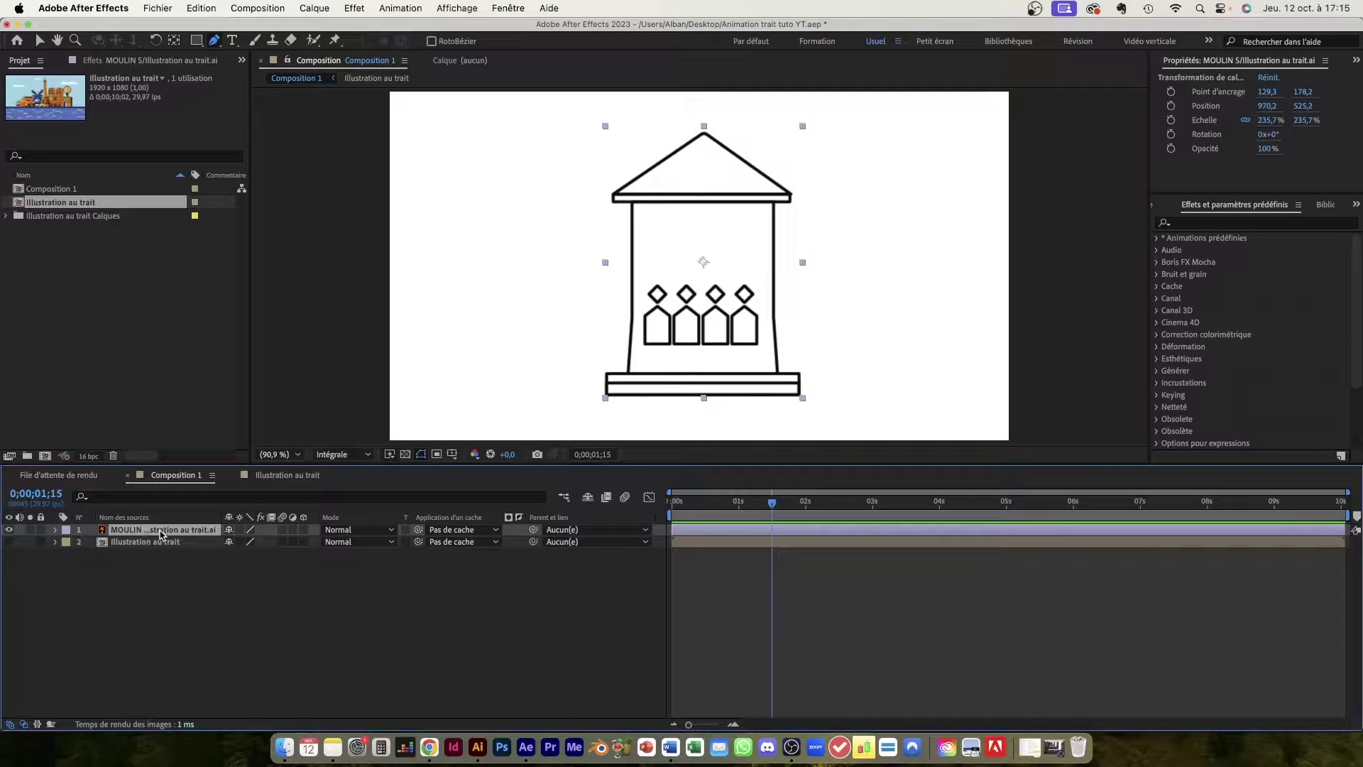
pyautogui.click(615, 194)
pyautogui.click(703, 134)
pyautogui.click(790, 194)
pyautogui.click(615, 194)
pyautogui.click(613, 202)
pyautogui.click(790, 201)
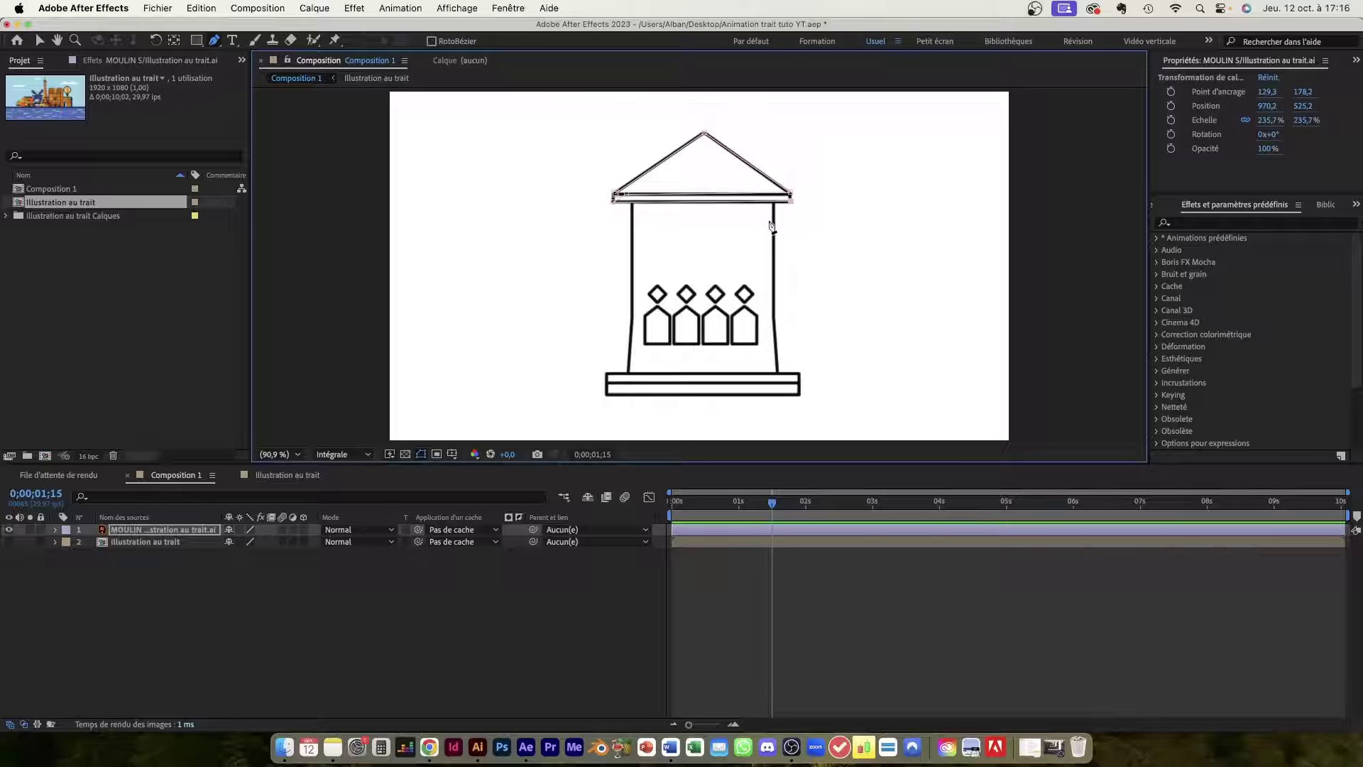
# Continue the mask path down the mill's right wall, around its base and up the left wall.
pyautogui.click(776, 335)
pyautogui.click(778, 367)
pyautogui.click(799, 372)
pyautogui.click(609, 396)
pyautogui.click(606, 382)
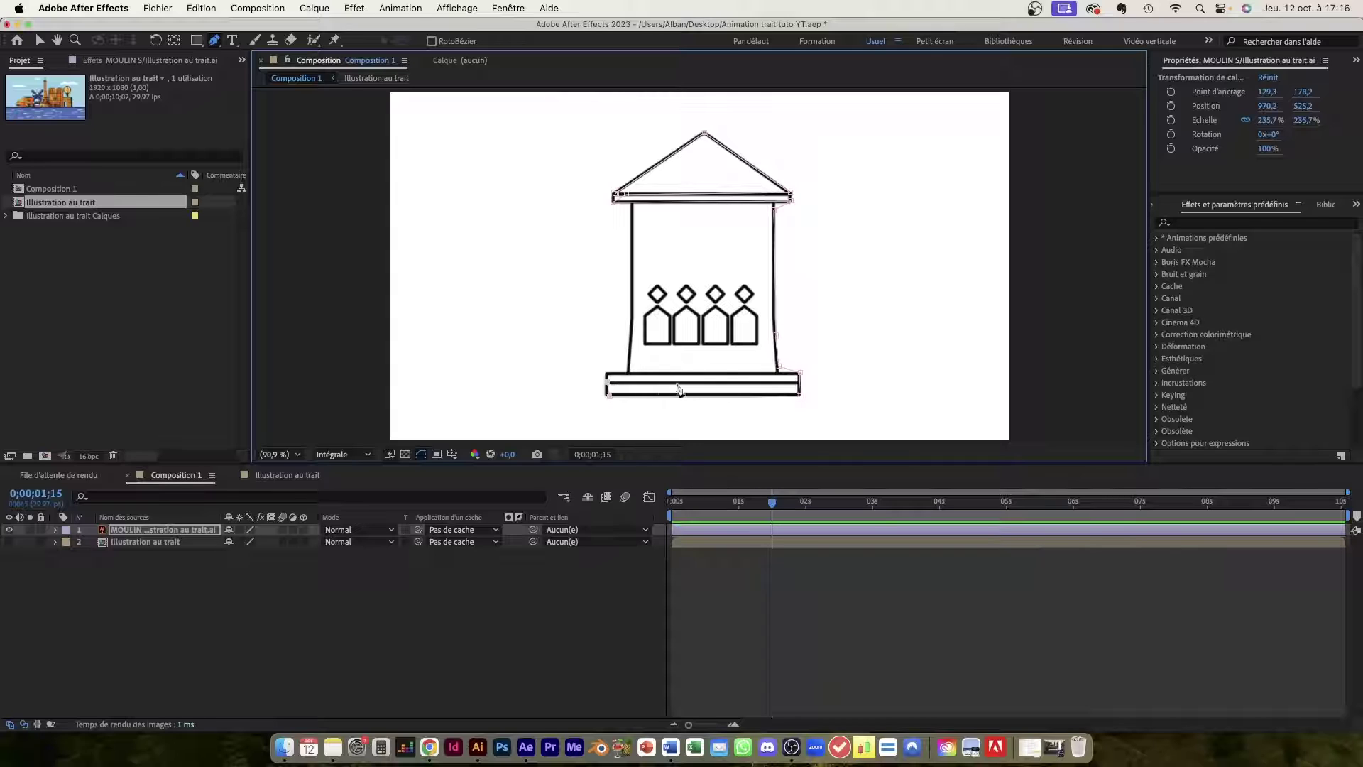
pyautogui.click(783, 376)
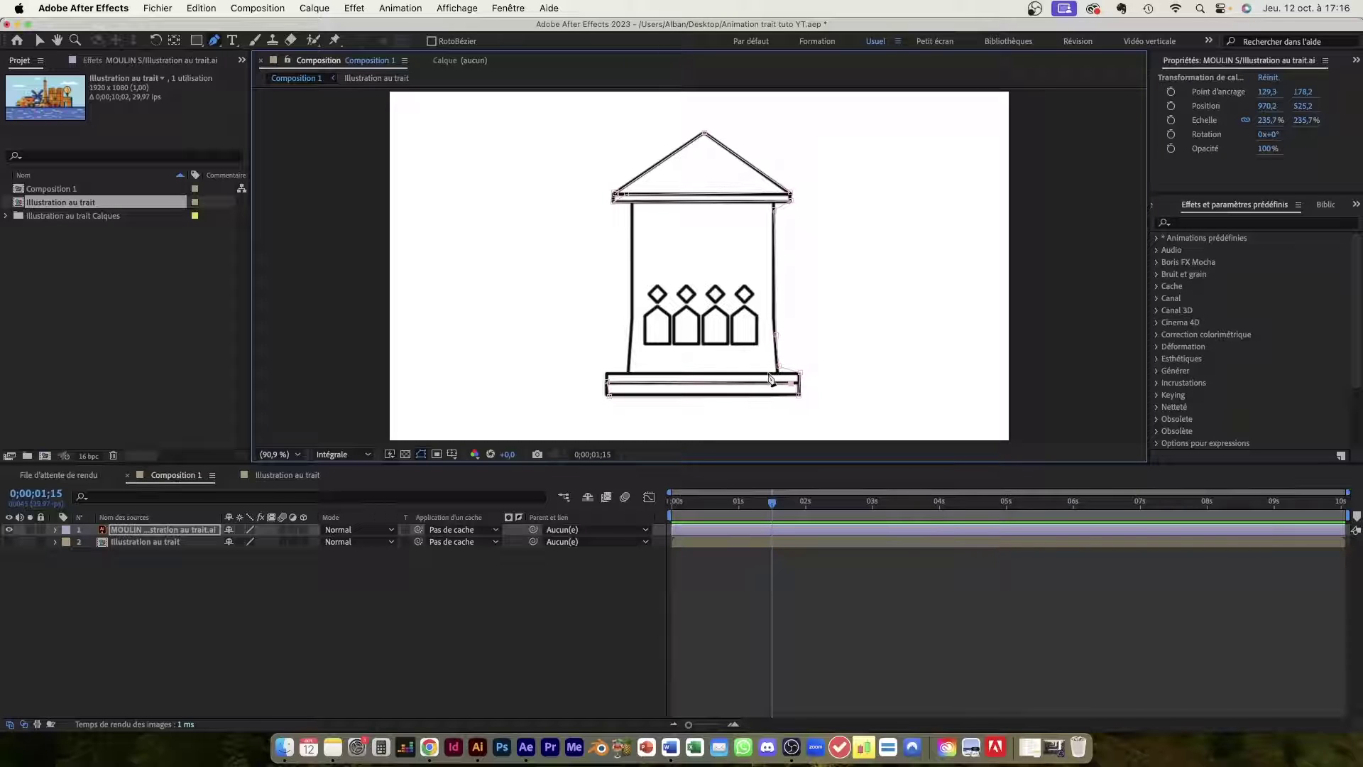
pyautogui.click(609, 374)
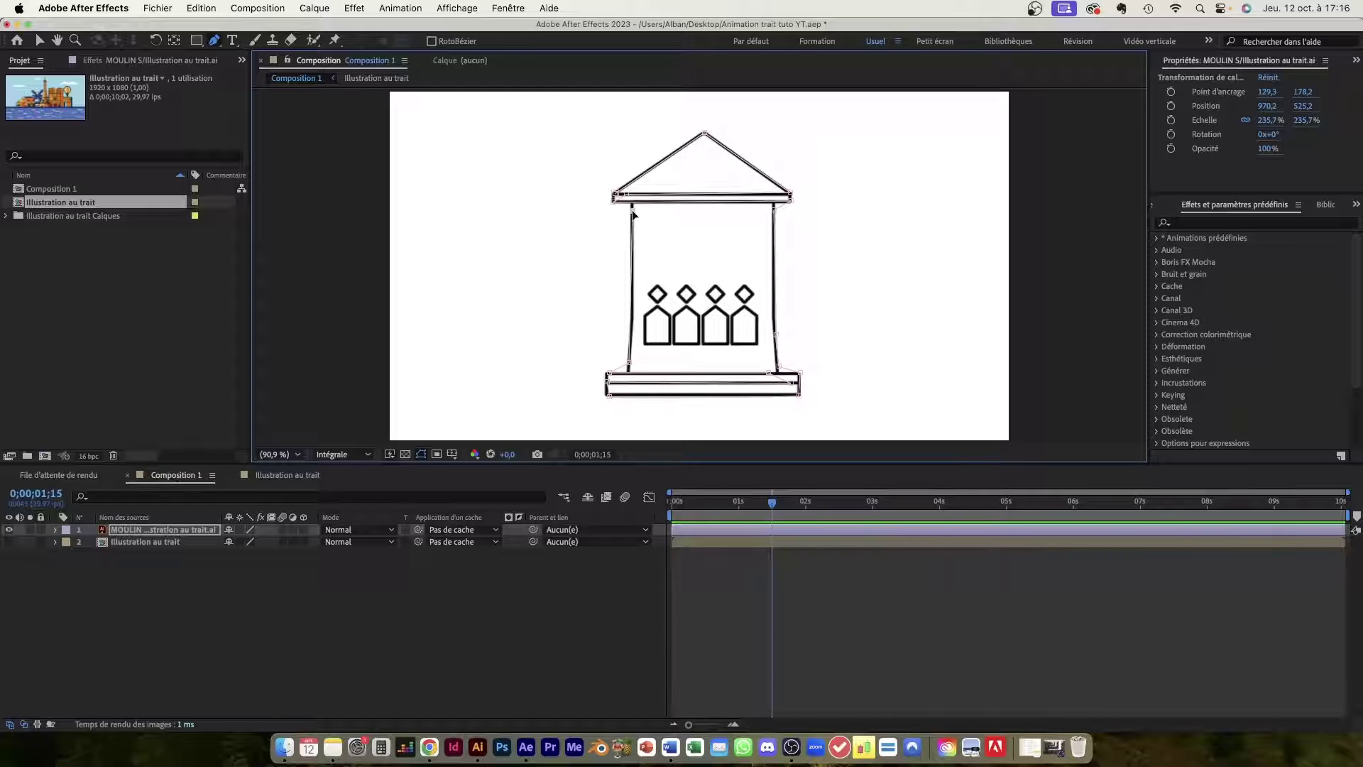
# Apply the Trait effect from the Générer category to the masked MOULIN S layer.
pyautogui.click(157, 536)
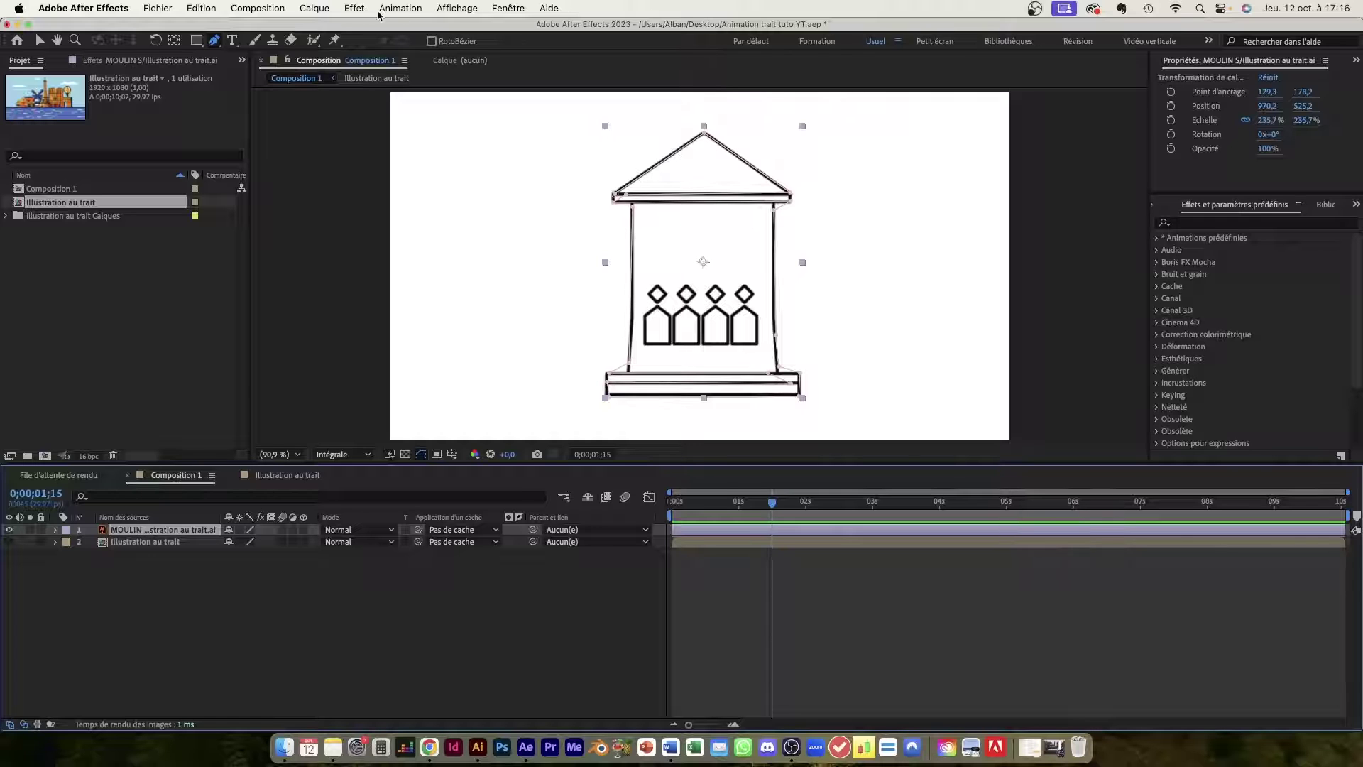
pyautogui.click(395, 9)
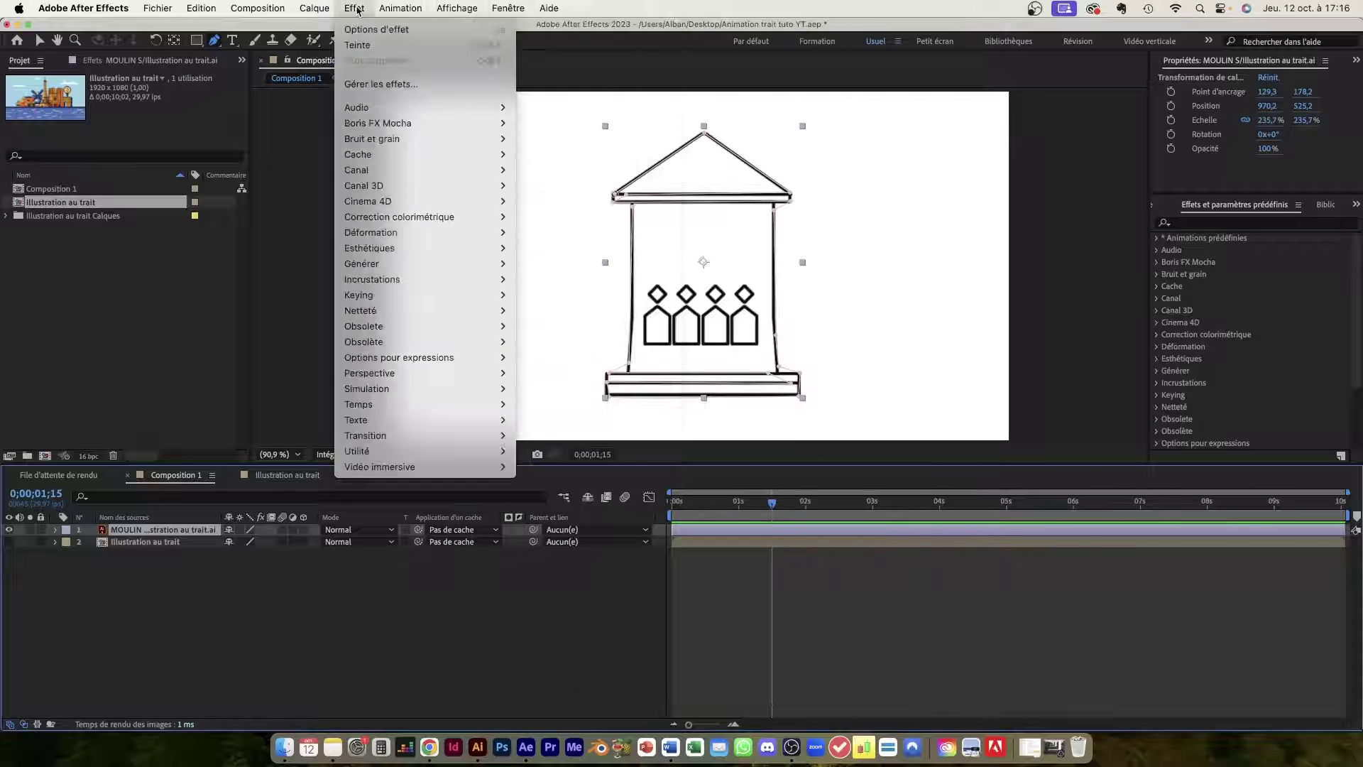
pyautogui.moveTo(388, 328)
pyautogui.moveTo(388, 269)
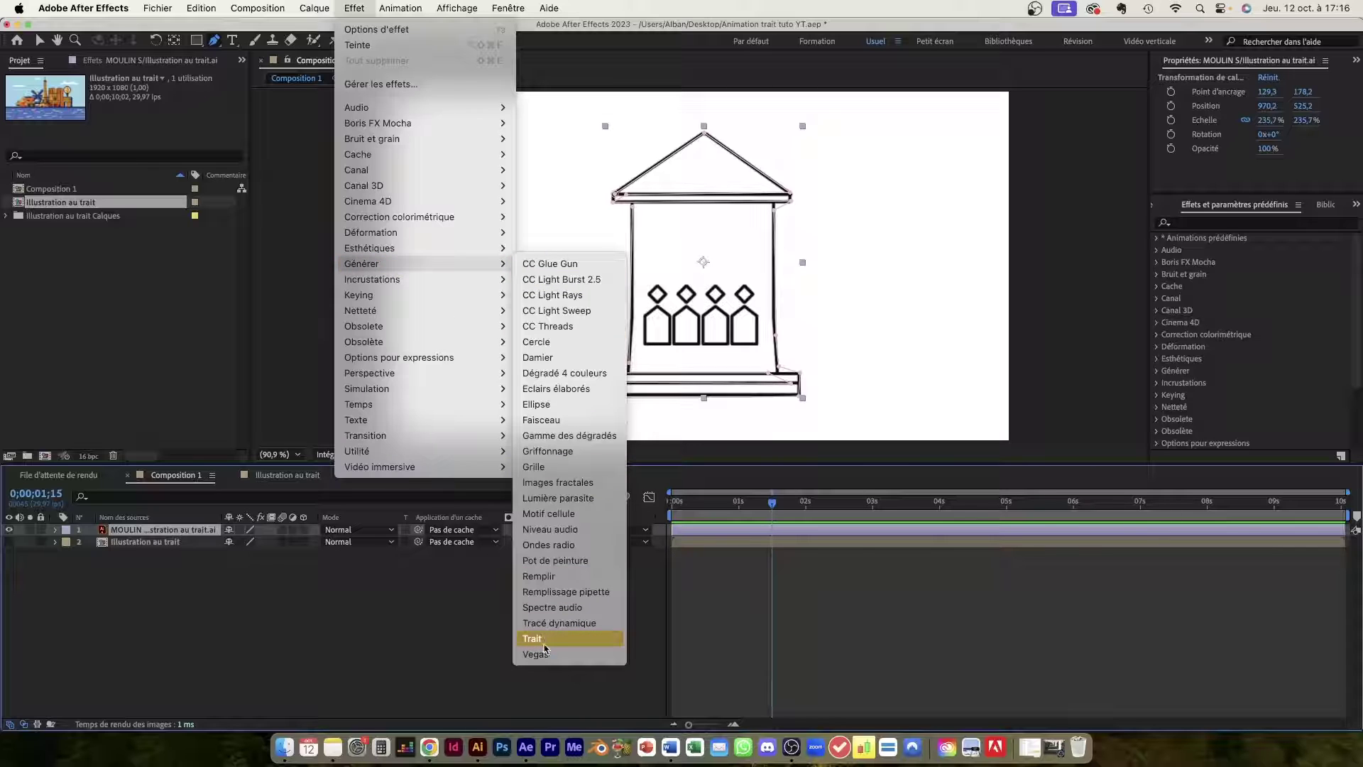
pyautogui.click(545, 644)
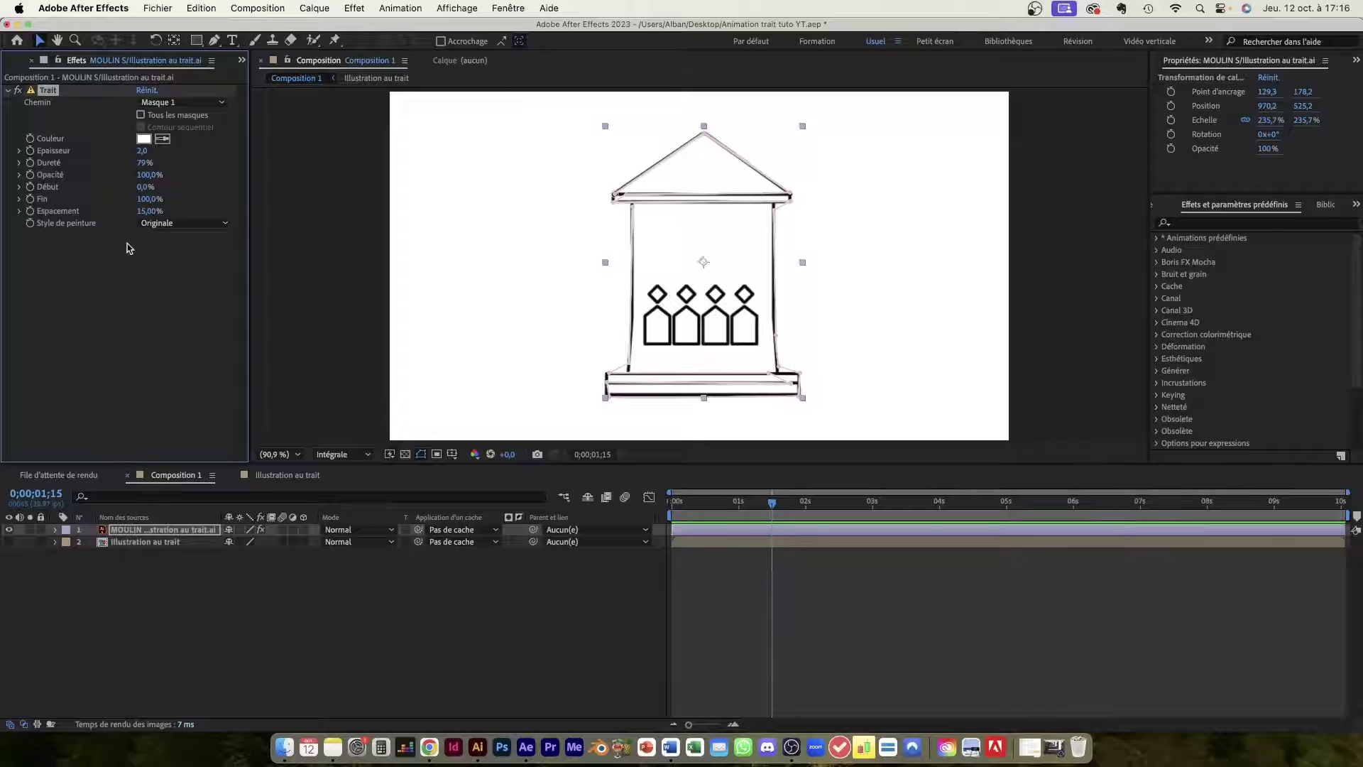
# Set the Trait effect's Epaisseur to 7.4 and its Style de peinture to Afficher originale.
pyautogui.moveTo(142, 154); pyautogui.dragTo(180, 152)
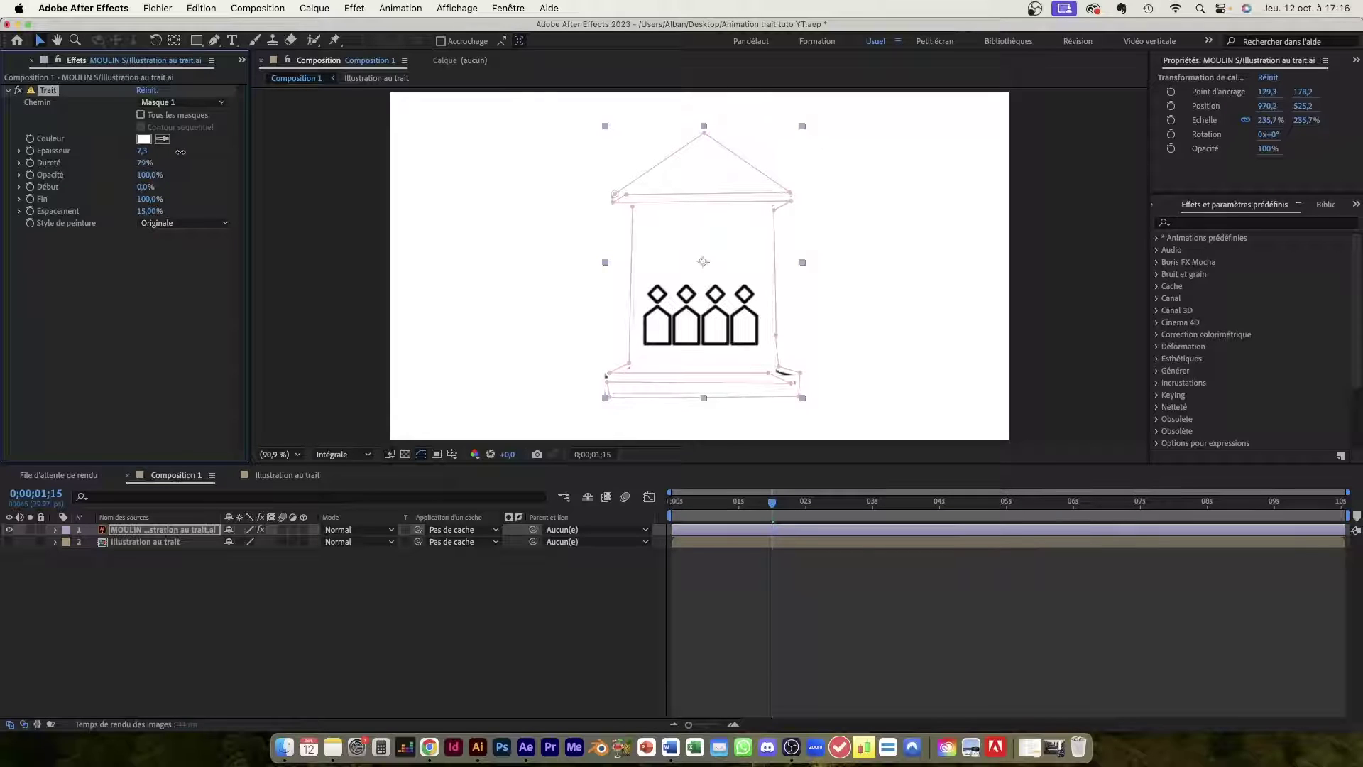
pyautogui.moveTo(181, 152); pyautogui.dragTo(182, 152)
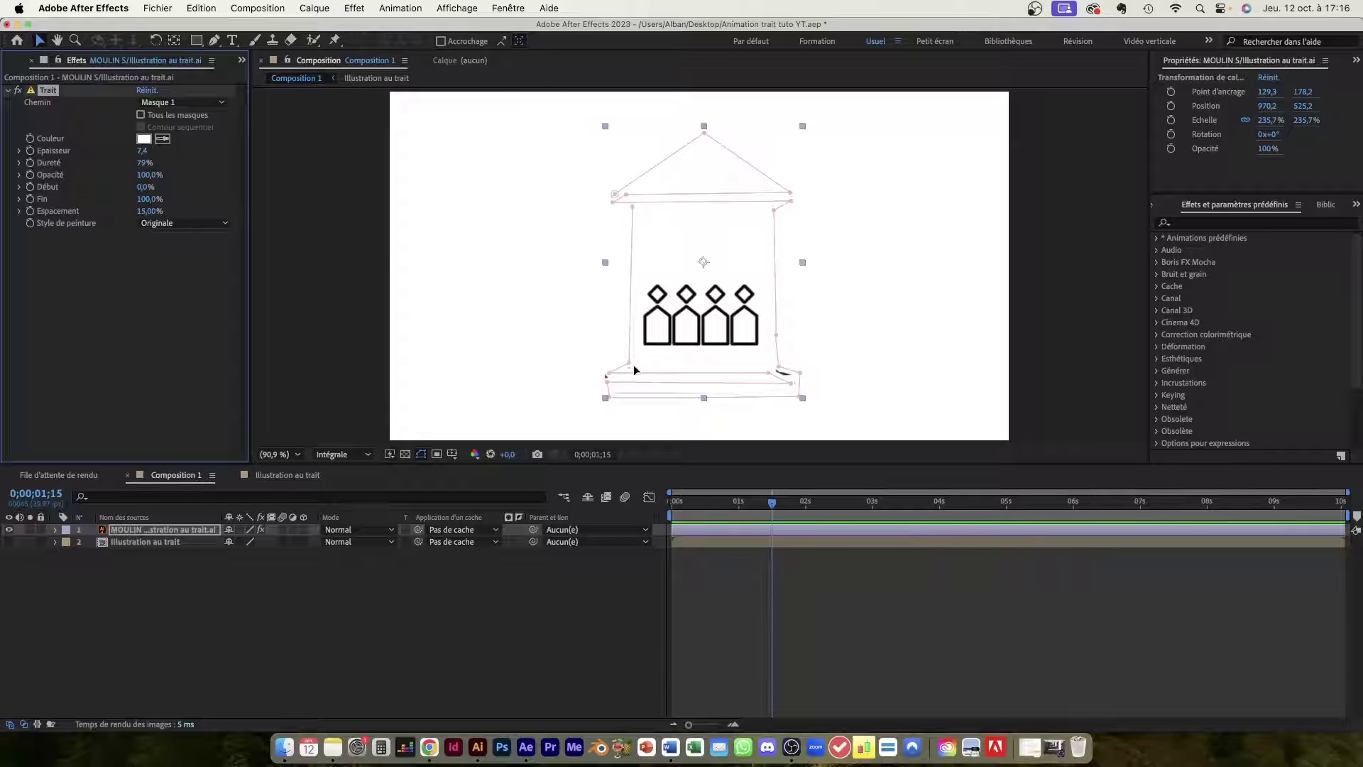
pyautogui.click(186, 226)
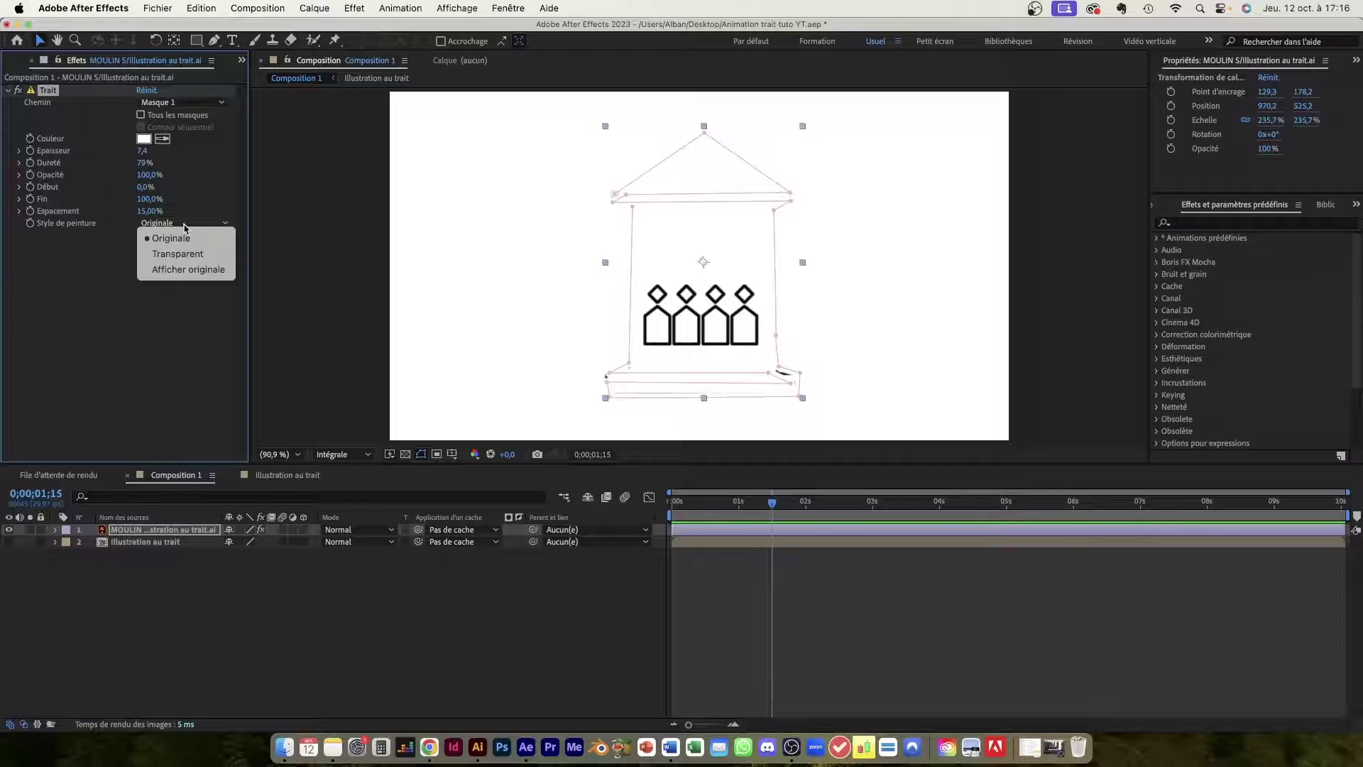
pyautogui.click(179, 270)
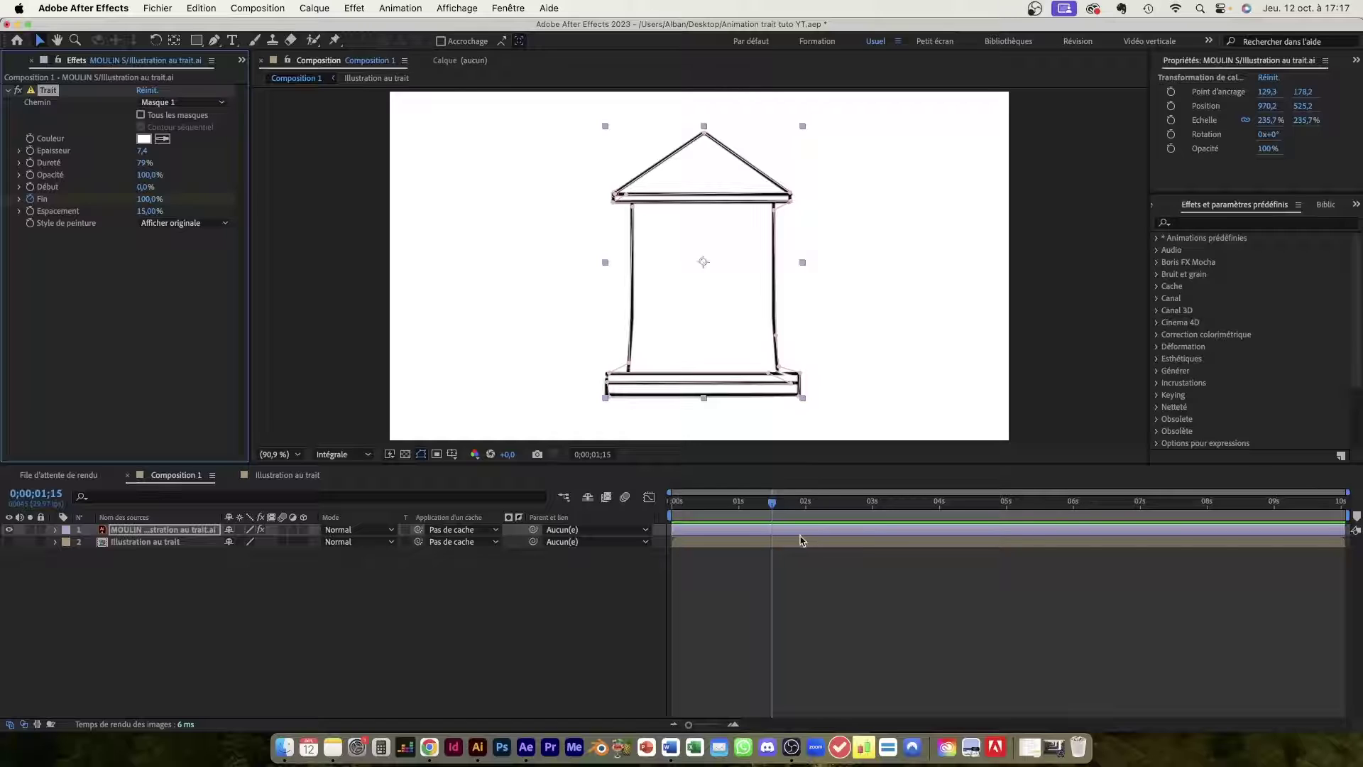
# Keyframe the Trait effect's Fin from 0% at 0 seconds to 100% at about 3 seconds.
pyautogui.click(767, 537)
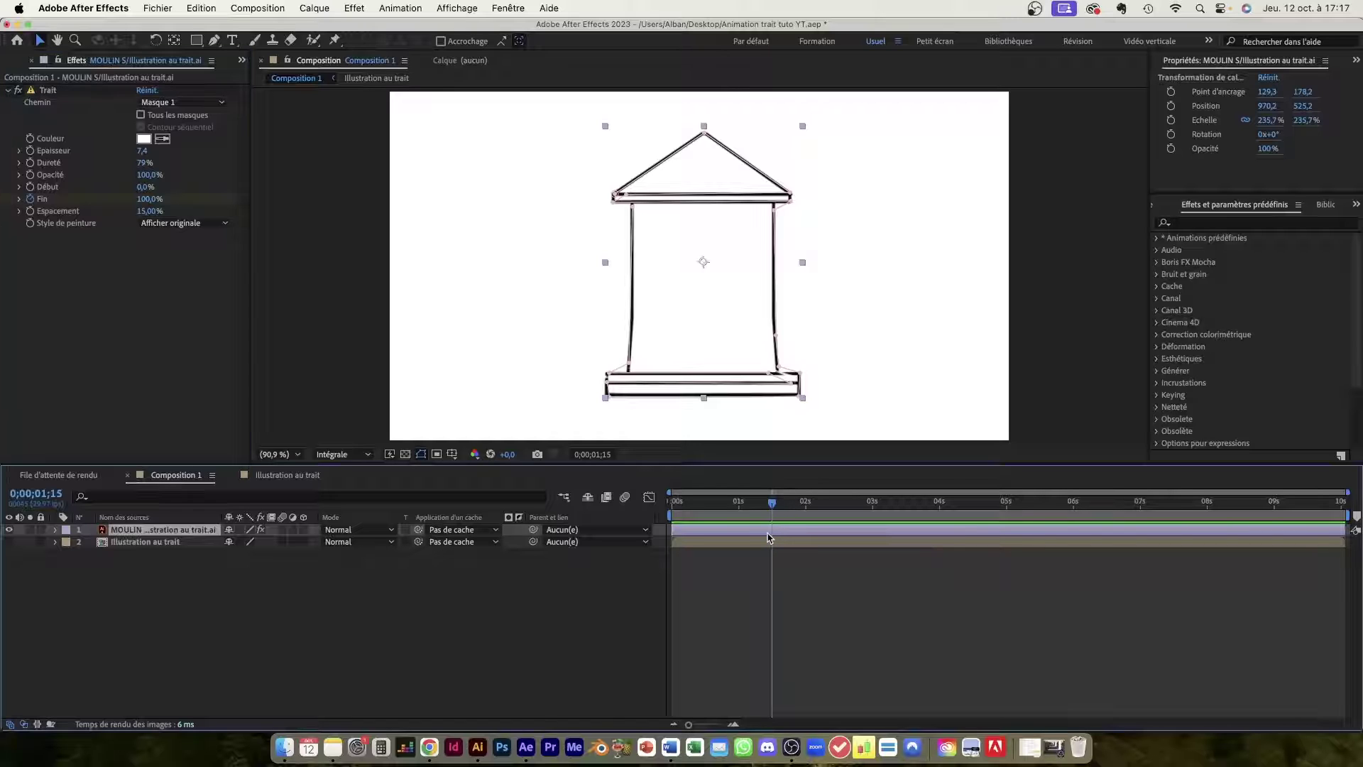
pyautogui.press('u')
pyautogui.moveTo(771, 551); pyautogui.dragTo(682, 559)
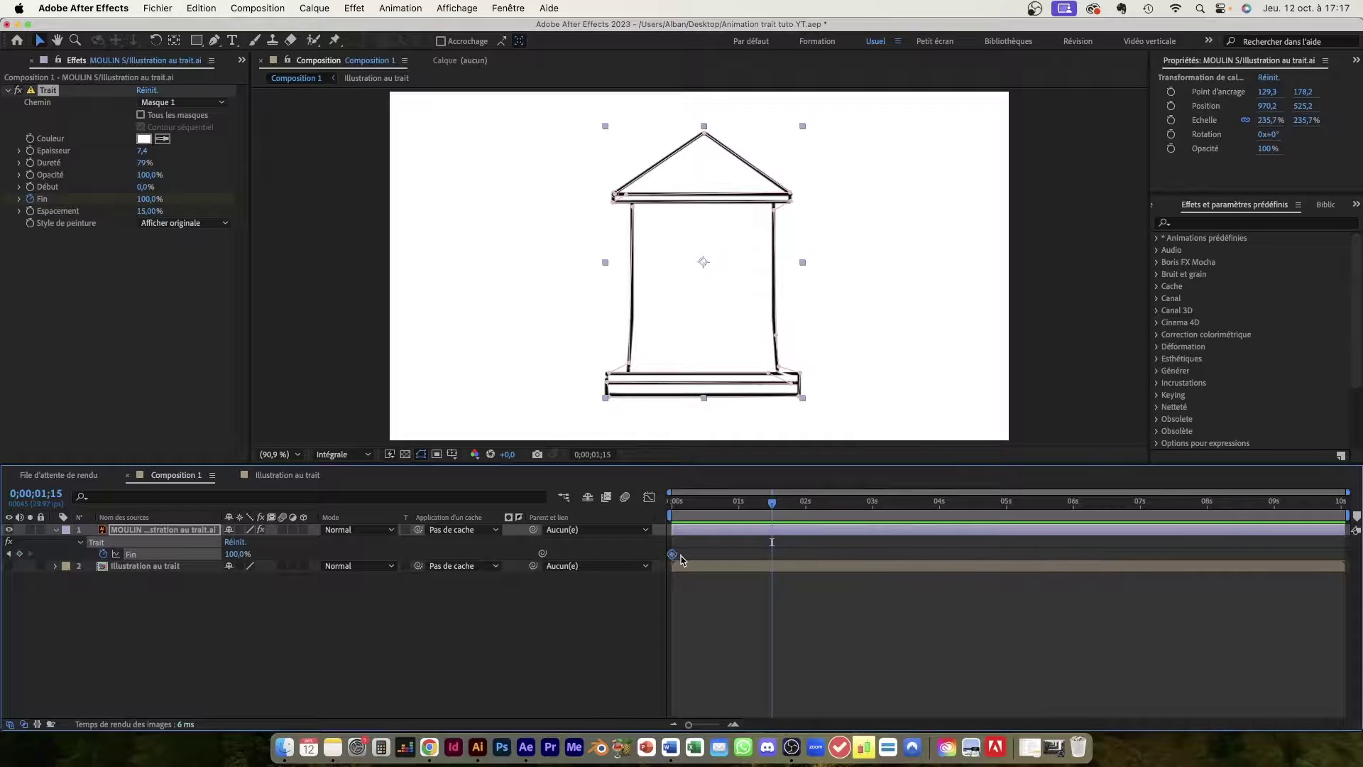
pyautogui.moveTo(688, 506); pyautogui.dragTo(656, 506)
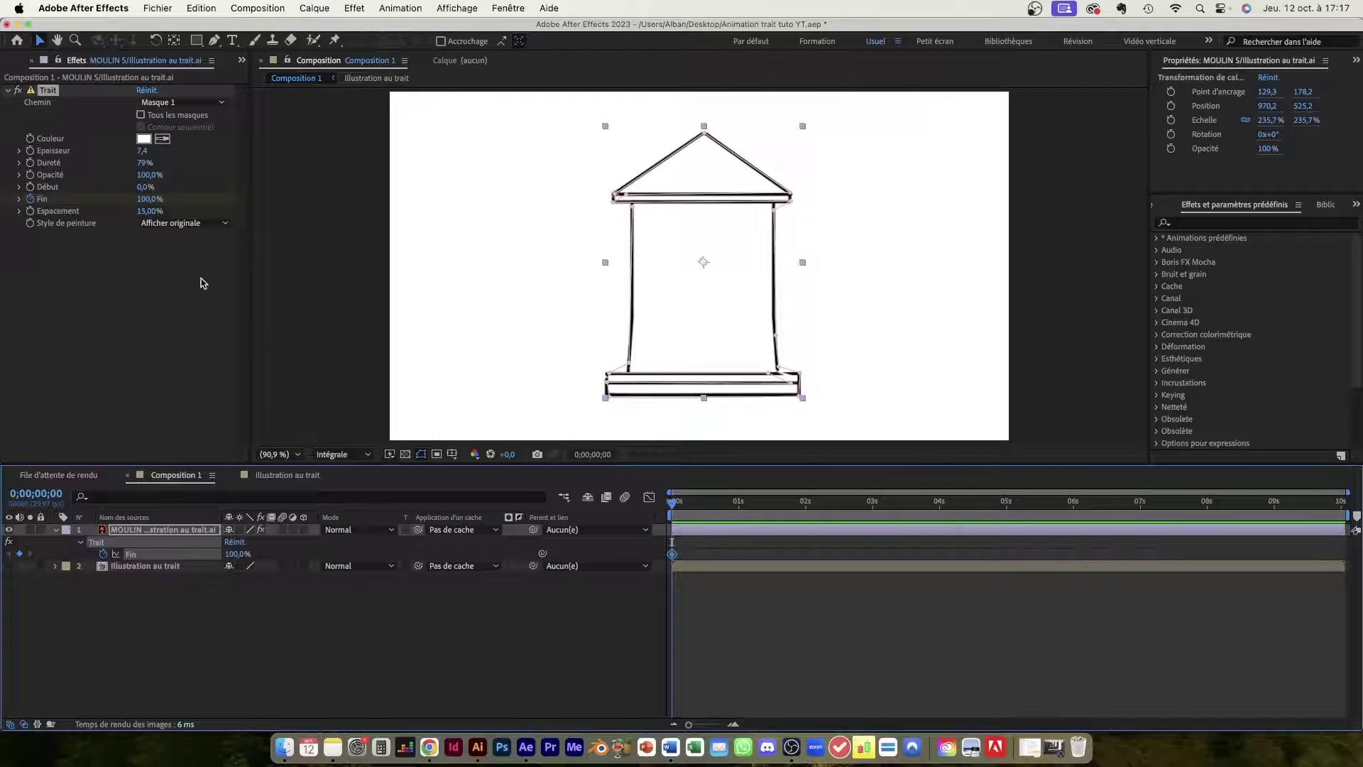
pyautogui.moveTo(674, 560); pyautogui.dragTo(879, 558)
pyautogui.moveTo(146, 204); pyautogui.dragTo(51, 202)
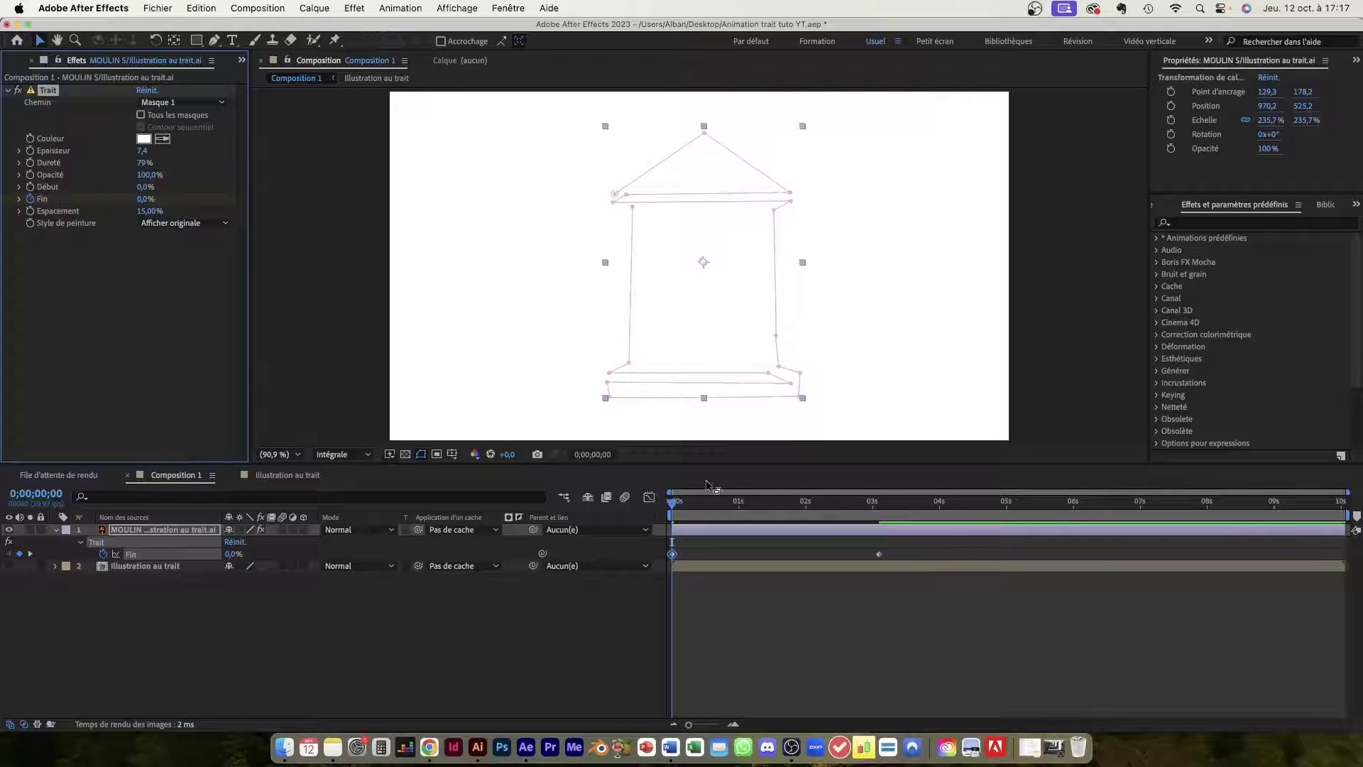
# Play the mill's stroke reveal from the start and scrub through it to check how the outline appears.
pyautogui.click(673, 505)
pyautogui.press('space')
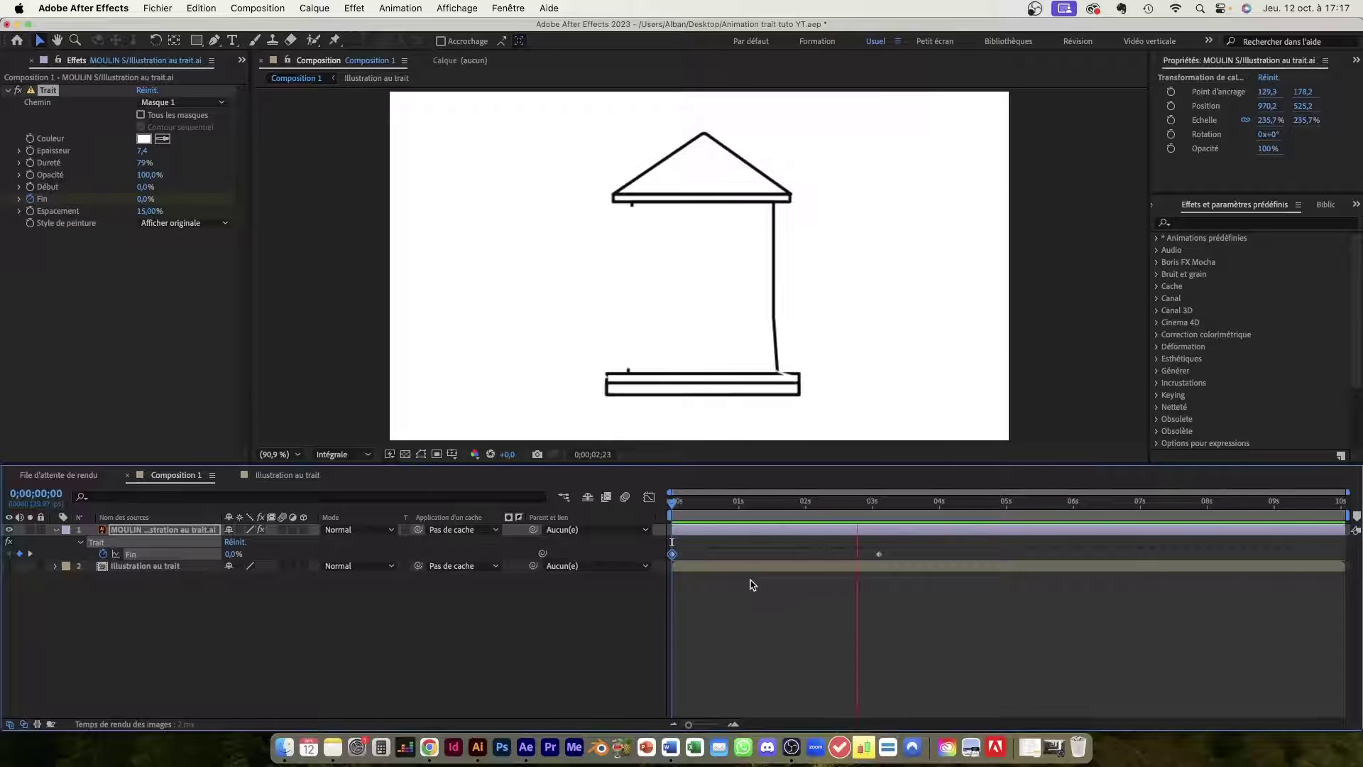
pyautogui.moveTo(673, 504)
pyautogui.mouseDown()
pyautogui.moveTo(770, 508)
pyautogui.moveTo(750, 508)
pyautogui.mouseUp()
pyautogui.click(785, 624)
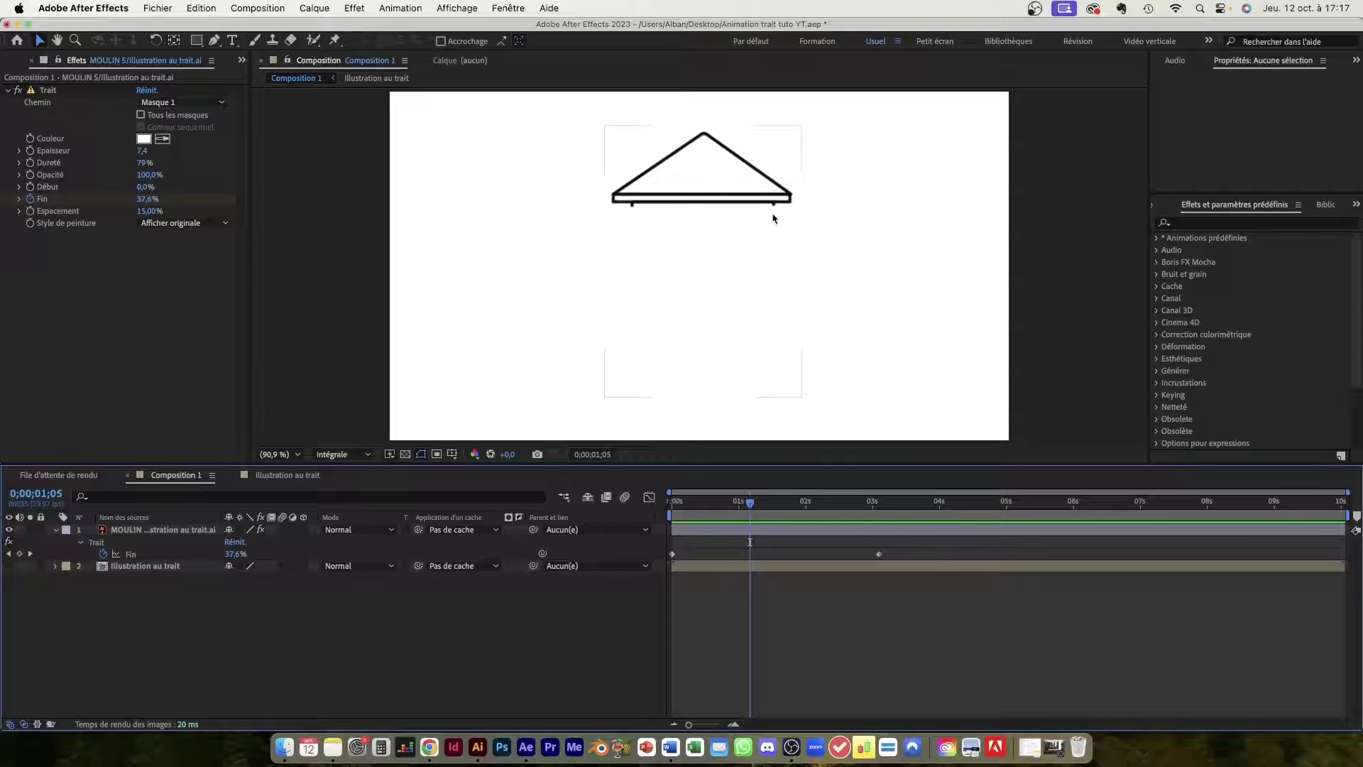
pyautogui.moveTo(747, 505); pyautogui.dragTo(917, 510)
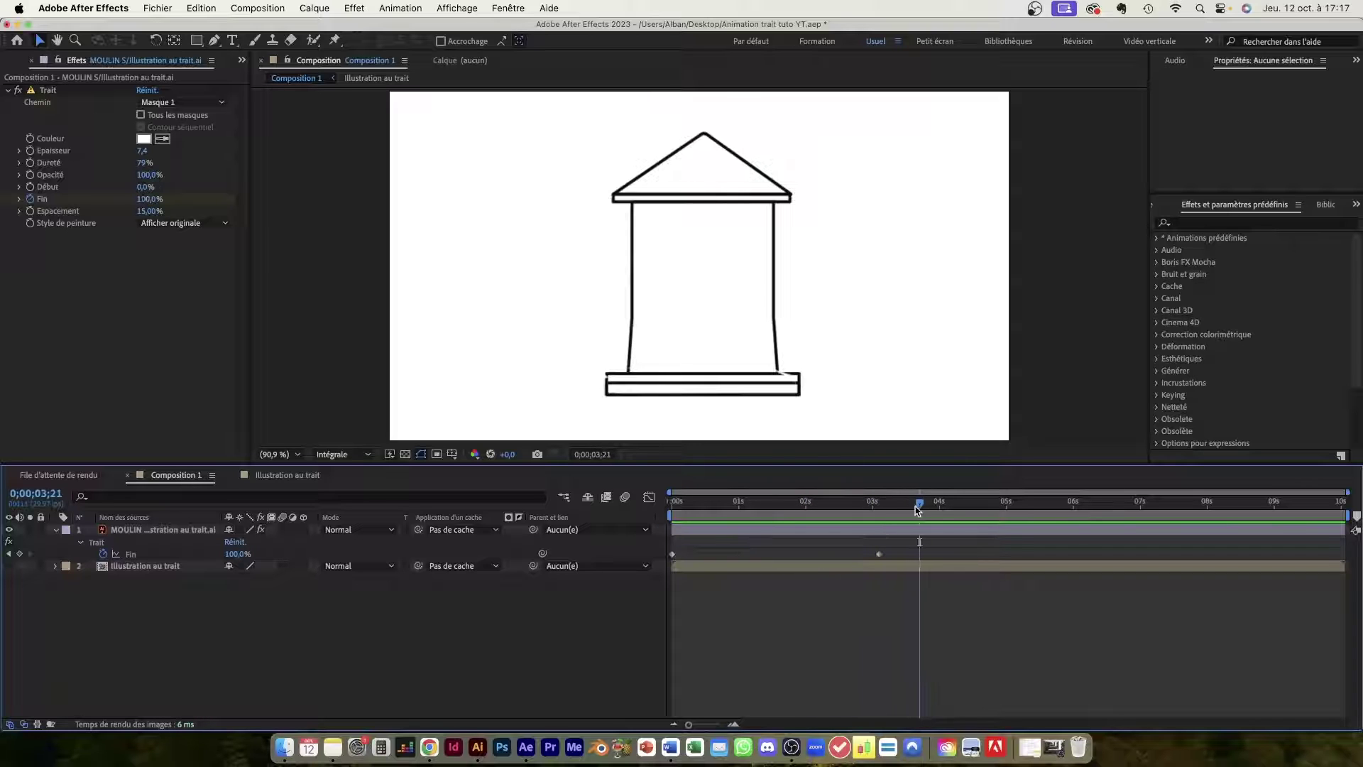
# Delete the MOULIN S layer from Composition 1 and return to the Illustration au trait composition.
pyautogui.click(138, 530)
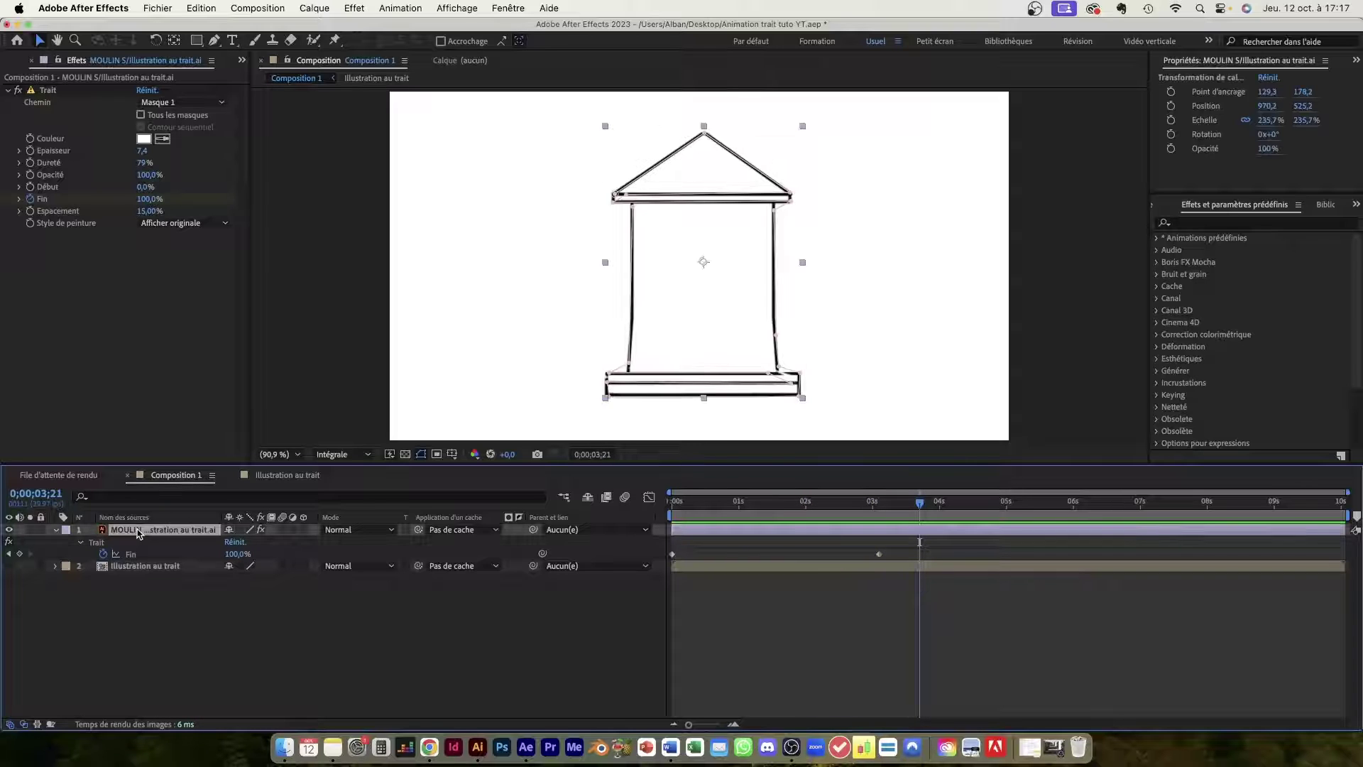
pyautogui.press('Delete')
pyautogui.click(273, 476)
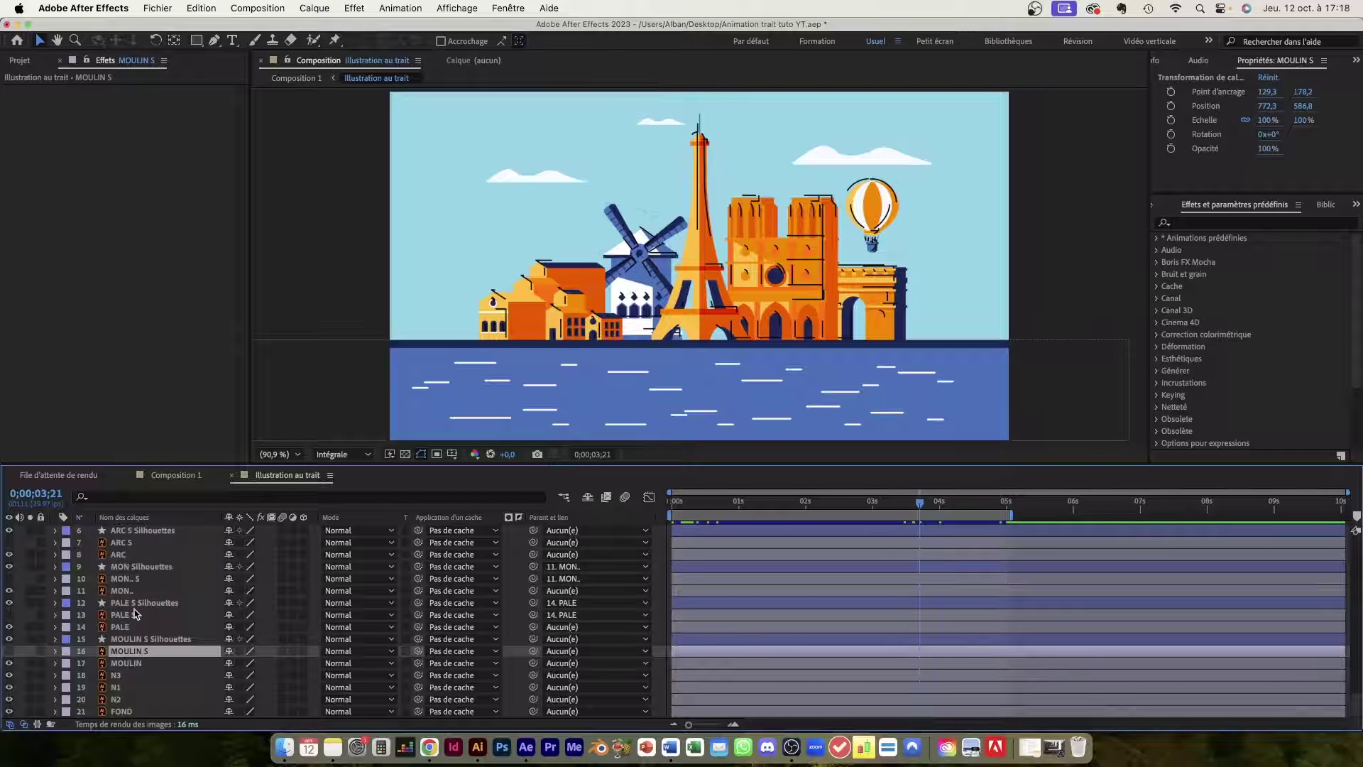
pyautogui.click(129, 579)
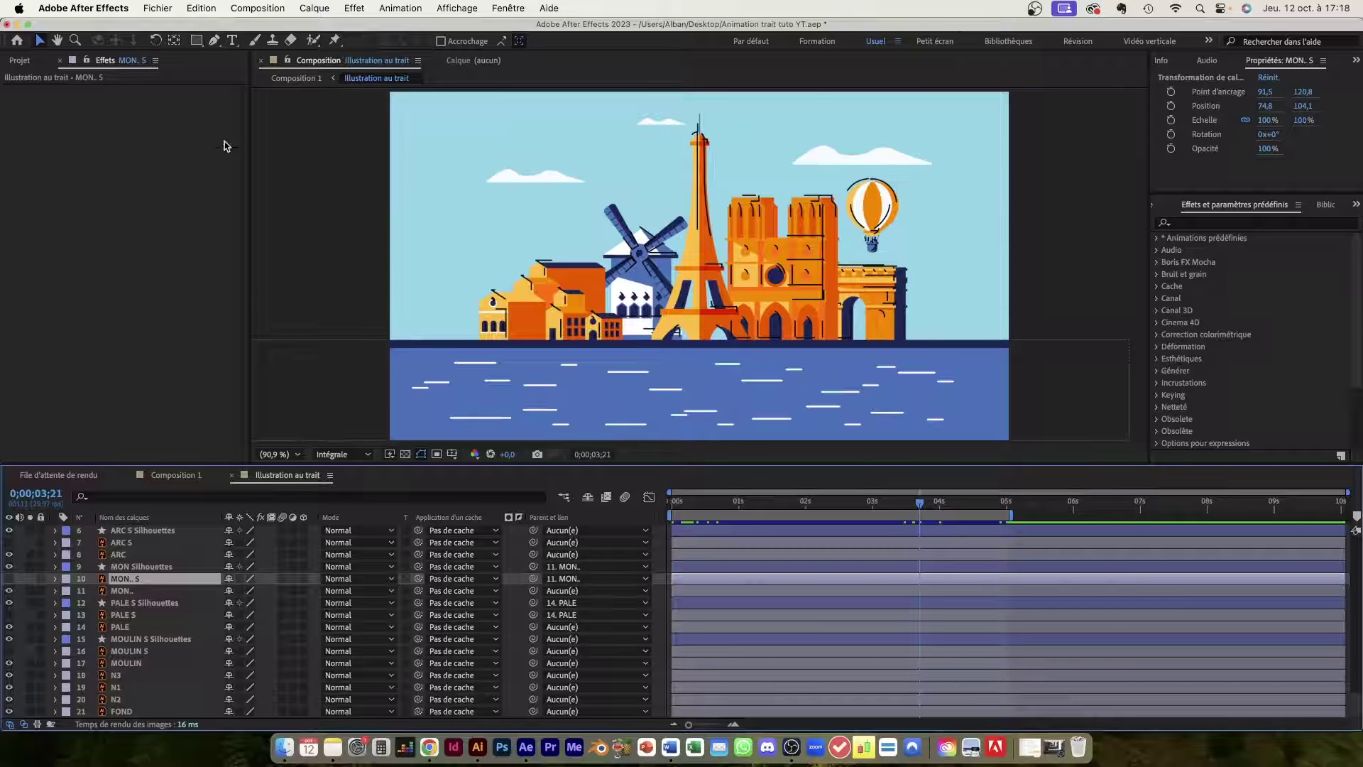
pyautogui.scroll(3, 822, 578)
pyautogui.click(780, 553)
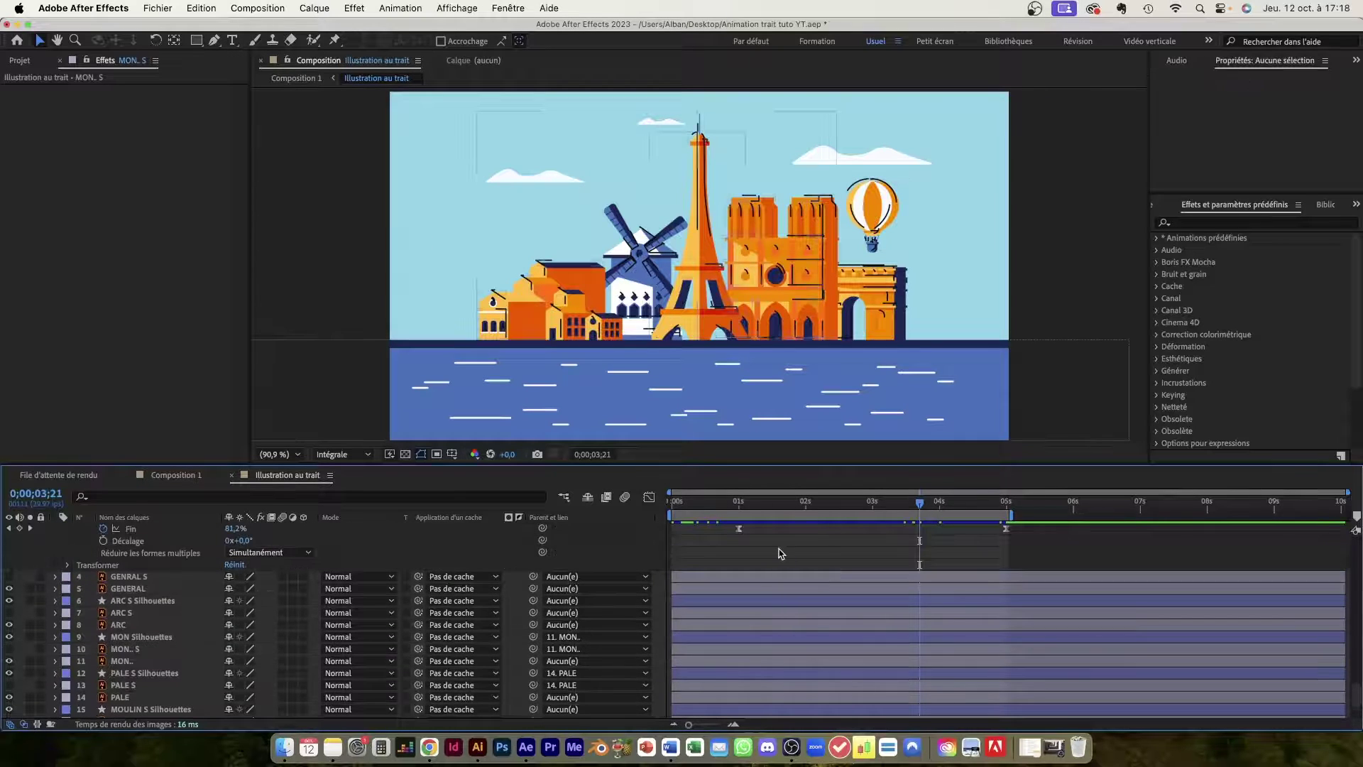
# Sketch an open looping path with the Pen tool in the sky between the illustration's left edge and the windmill.
pyautogui.scroll(10, 779, 553)
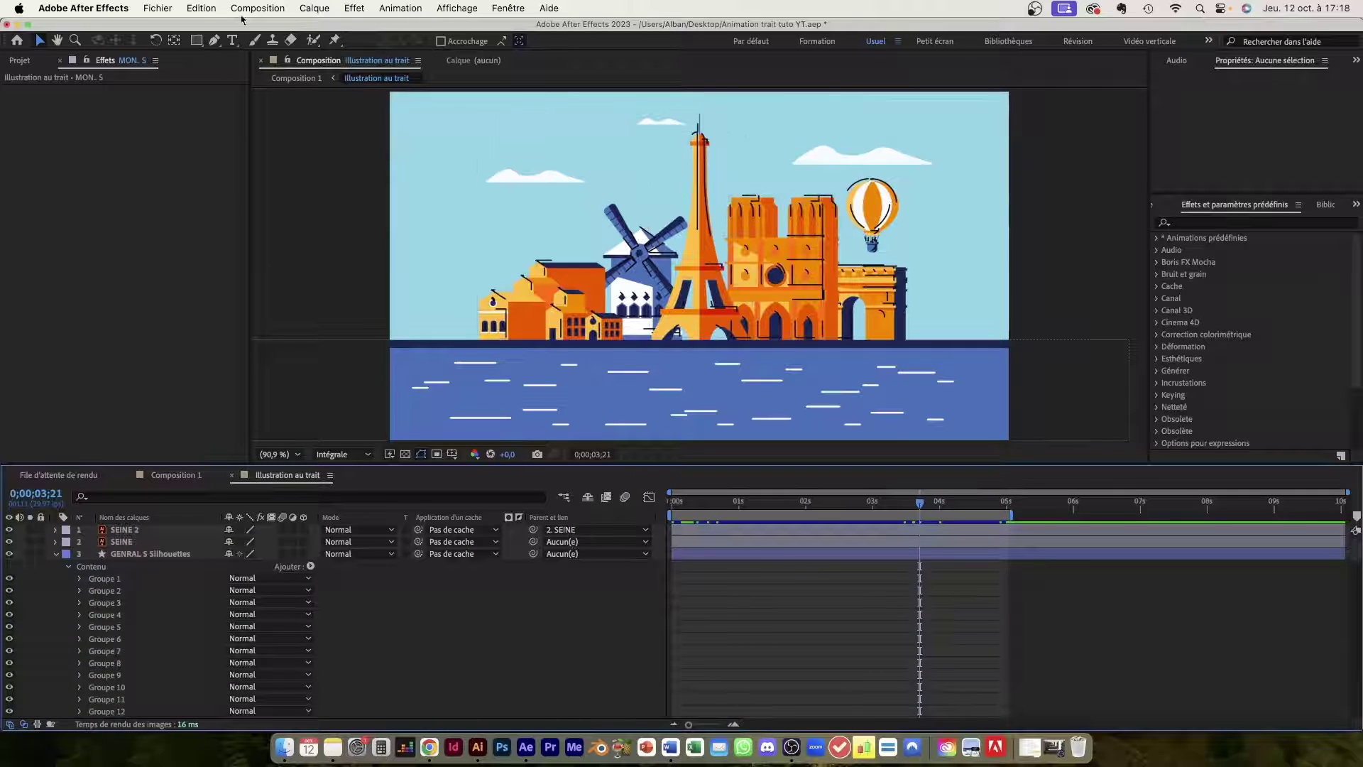
pyautogui.click(214, 41)
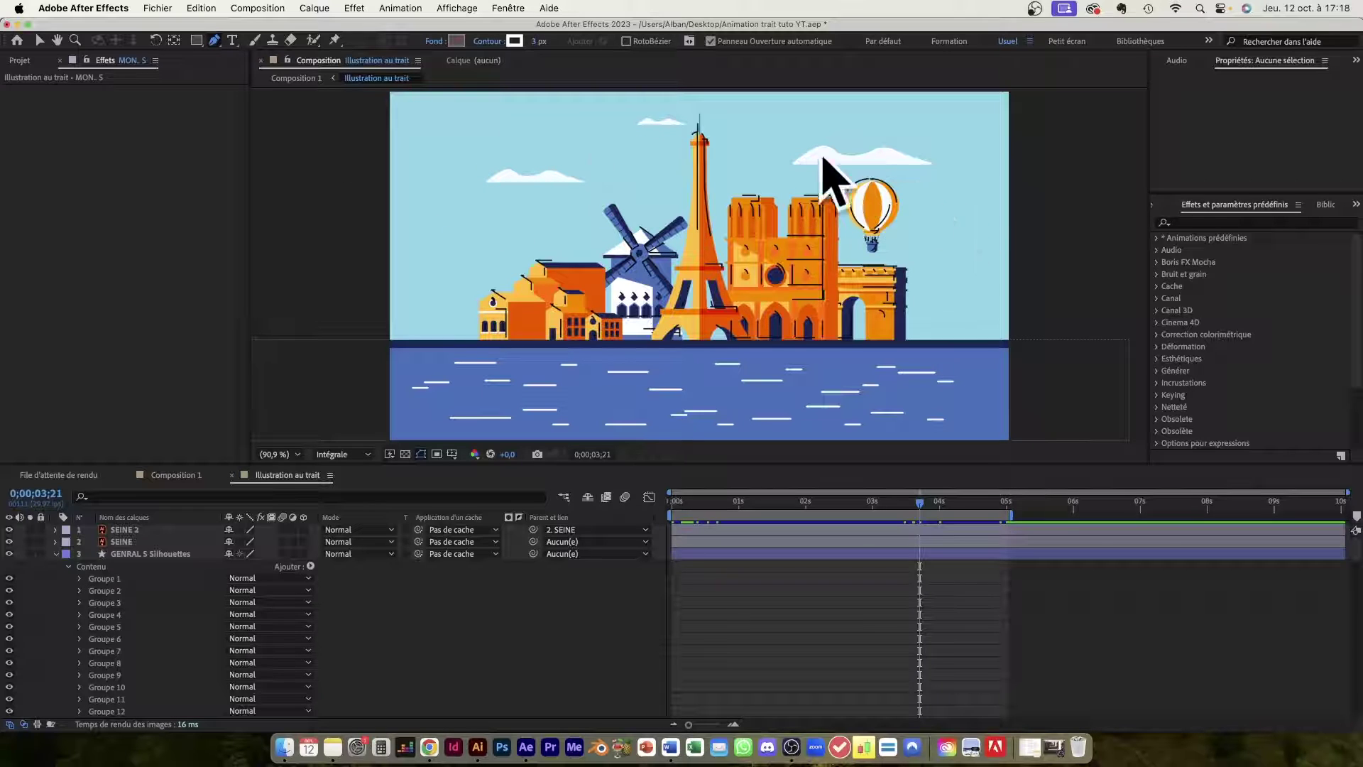
pyautogui.click(432, 230)
pyautogui.moveTo(511, 211); pyautogui.dragTo(479, 162)
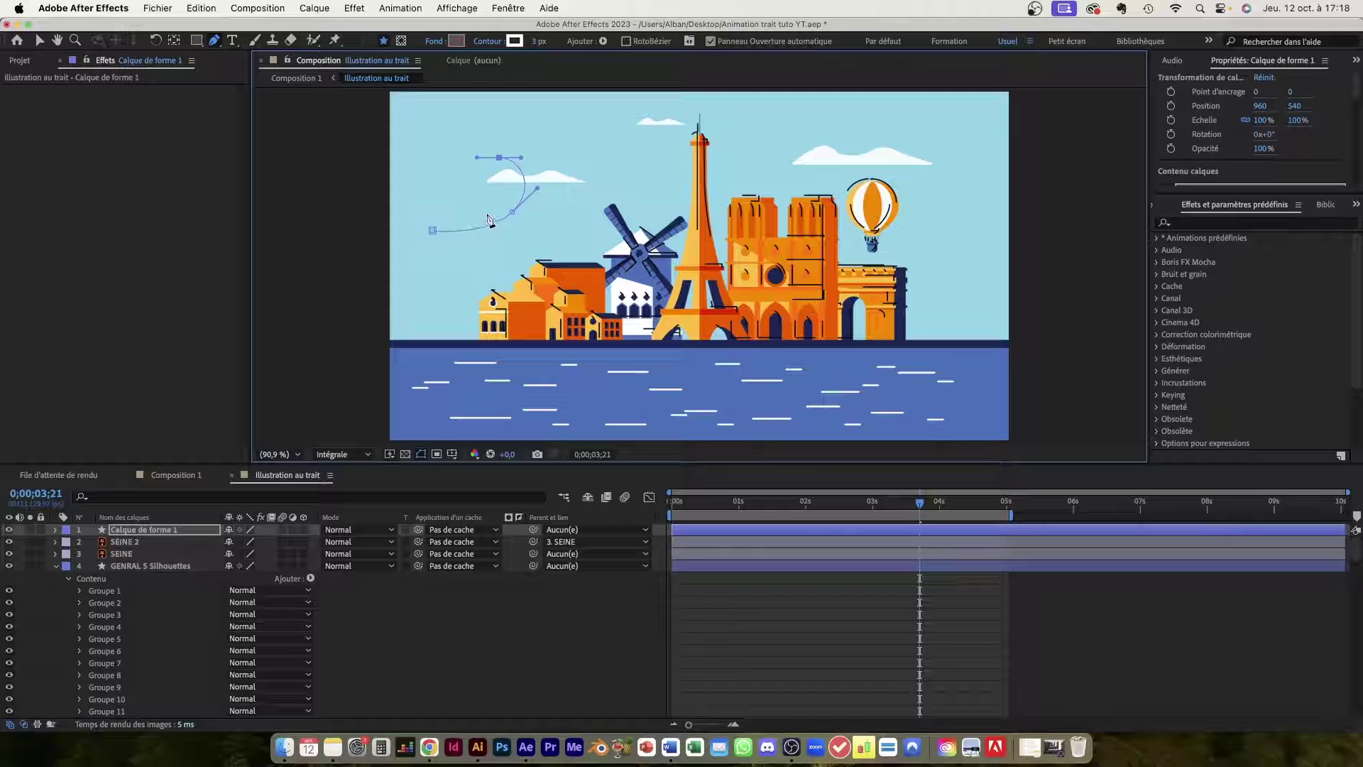
pyautogui.moveTo(487, 212); pyautogui.dragTo(502, 223)
pyautogui.moveTo(566, 229); pyautogui.dragTo(575, 232)
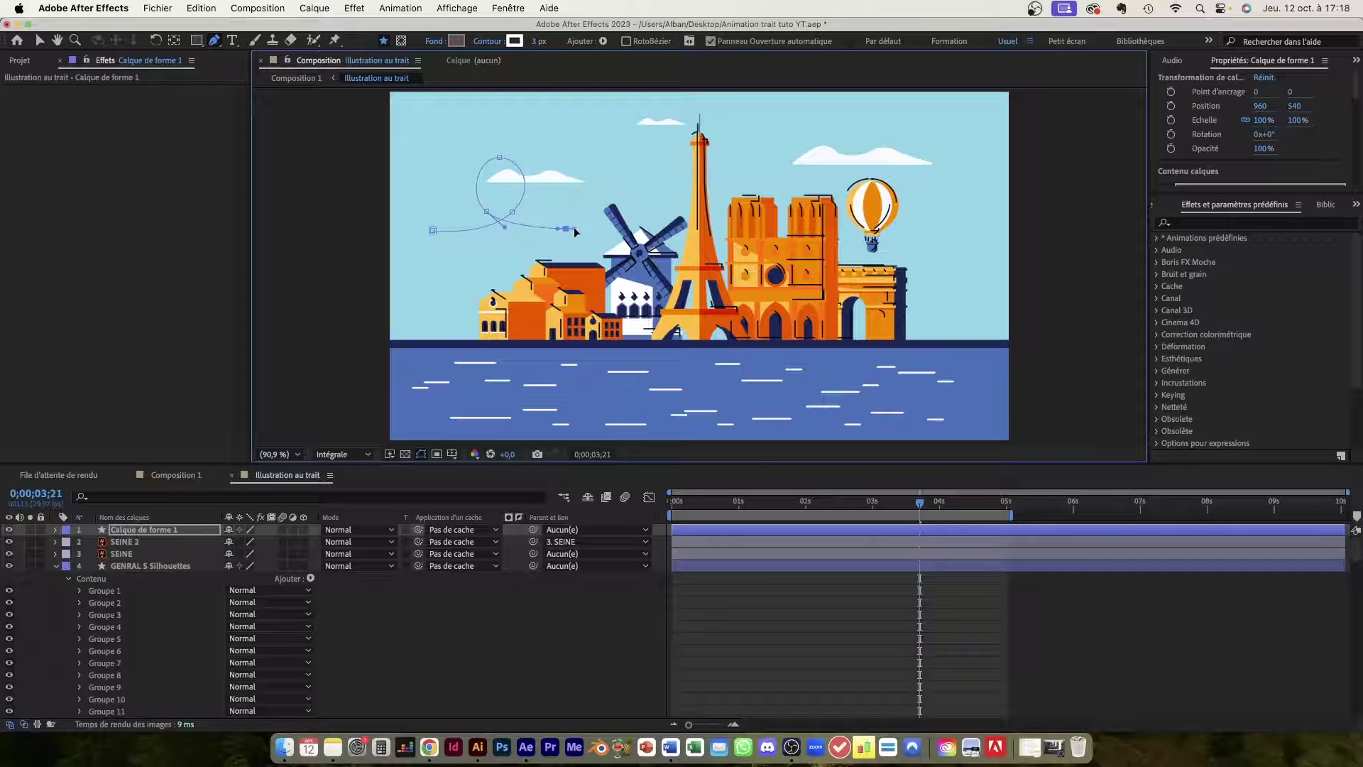
# Set the looping path's stroke to a dark navy colour and its width to 8 px.
pyautogui.click(40, 39)
pyautogui.moveTo(554, 466); pyautogui.dragTo(549, 526)
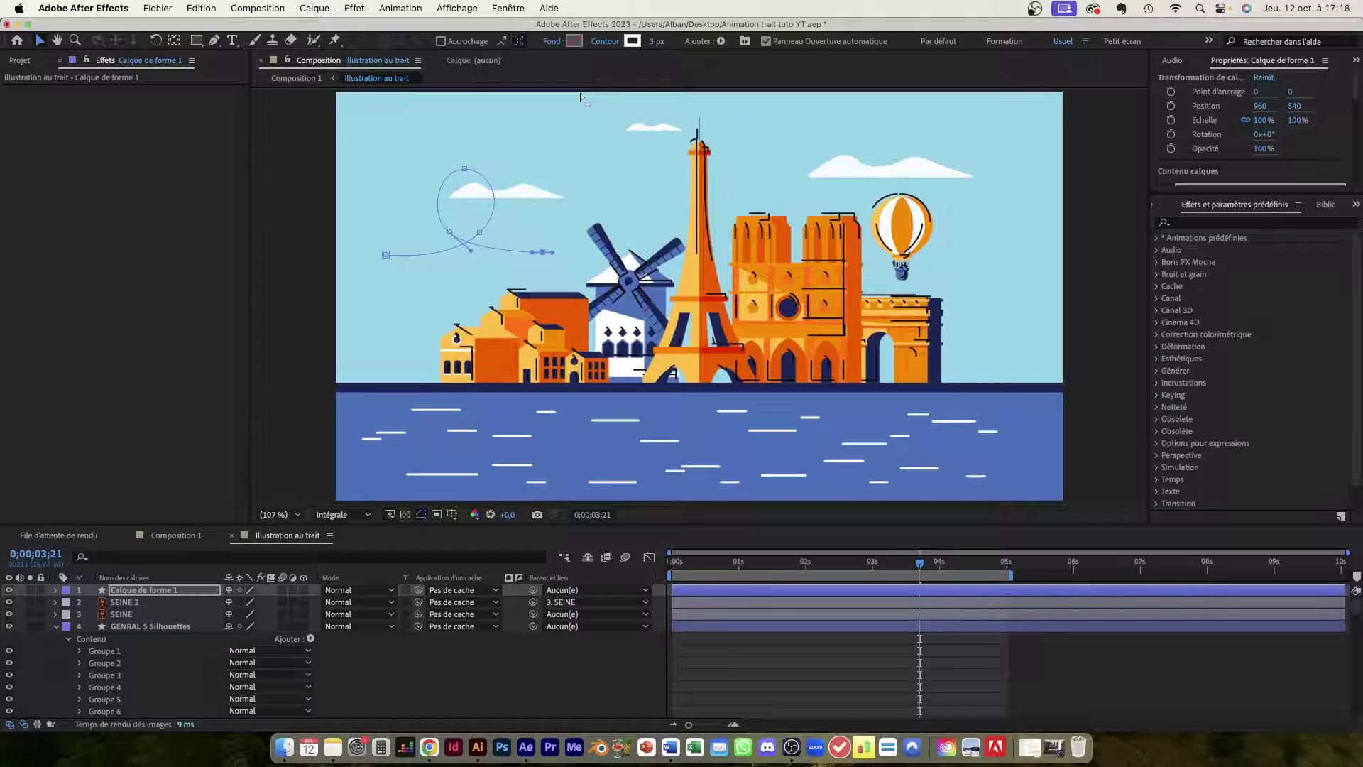
pyautogui.click(632, 40)
pyautogui.moveTo(895, 587); pyautogui.dragTo(851, 660)
pyautogui.click(1181, 493)
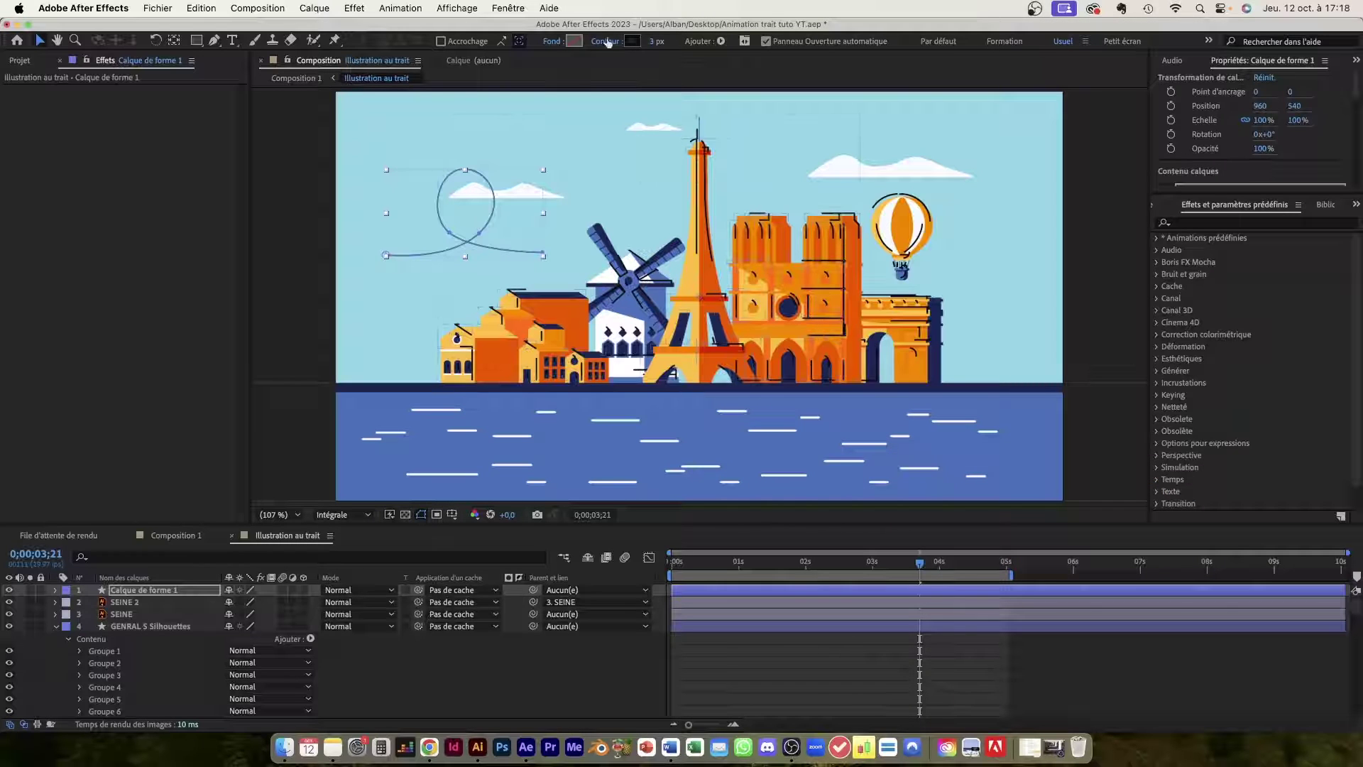
pyautogui.moveTo(654, 41); pyautogui.dragTo(671, 42)
pyautogui.moveTo(545, 214); pyautogui.dragTo(546, 215)
# Centre the loop layer's anchor point on the drawn path and scale the shape down to about 43.8%.
pyautogui.click(142, 589)
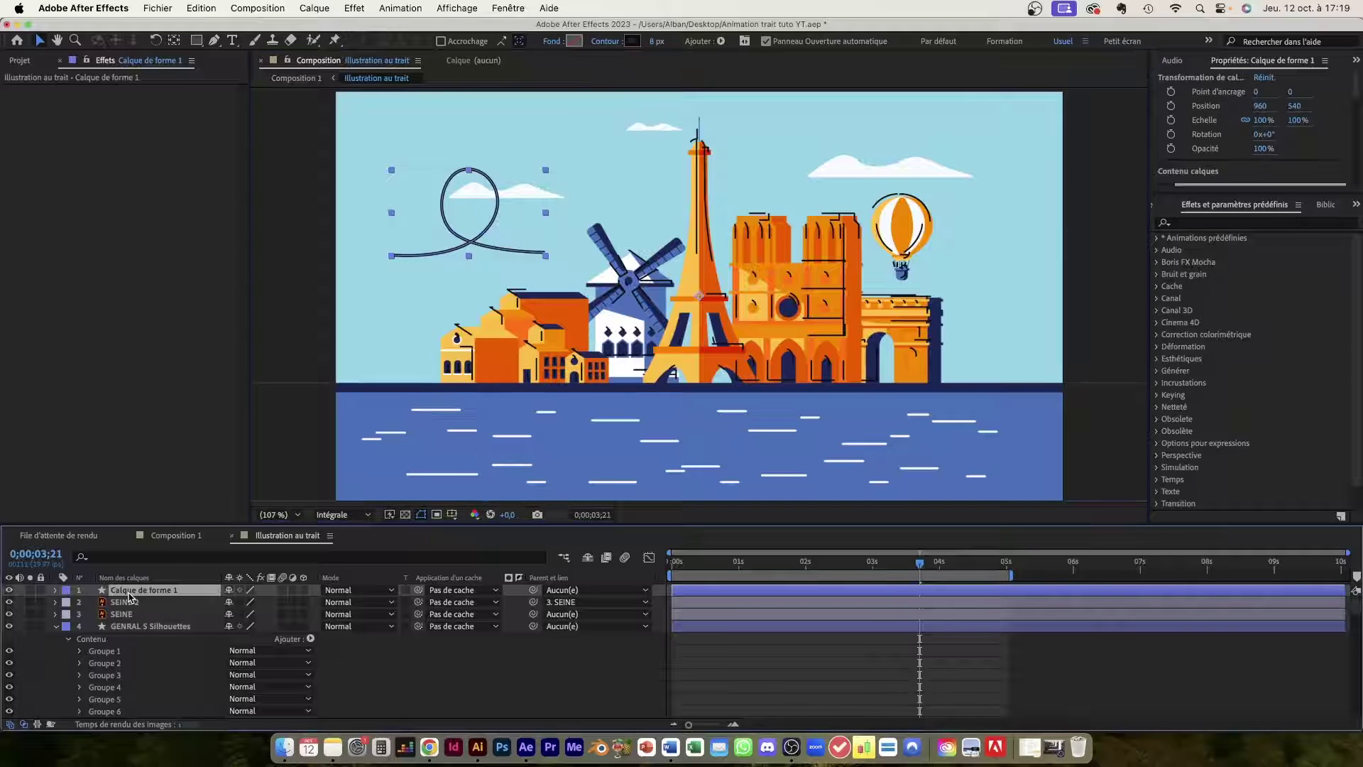
pyautogui.click(175, 40)
pyautogui.press('super+alt+Home')
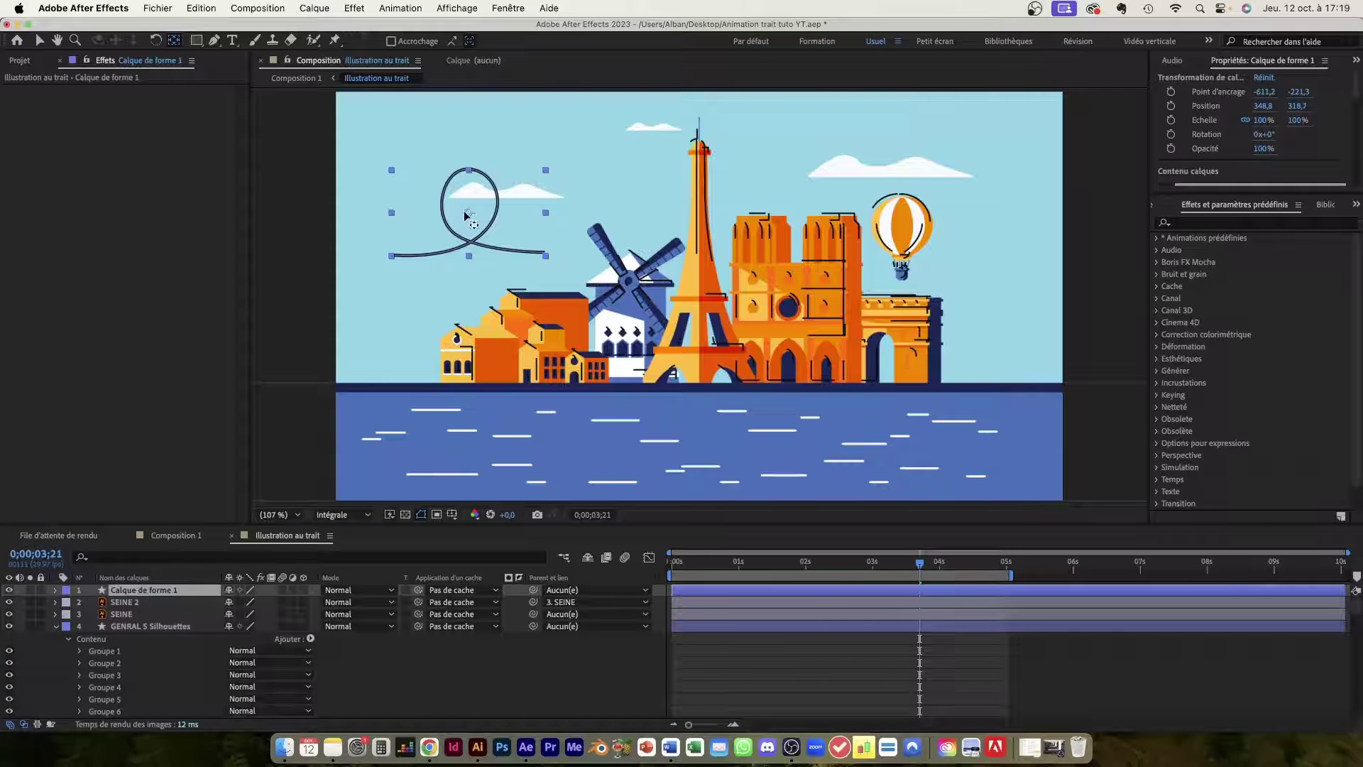
pyautogui.press('v')
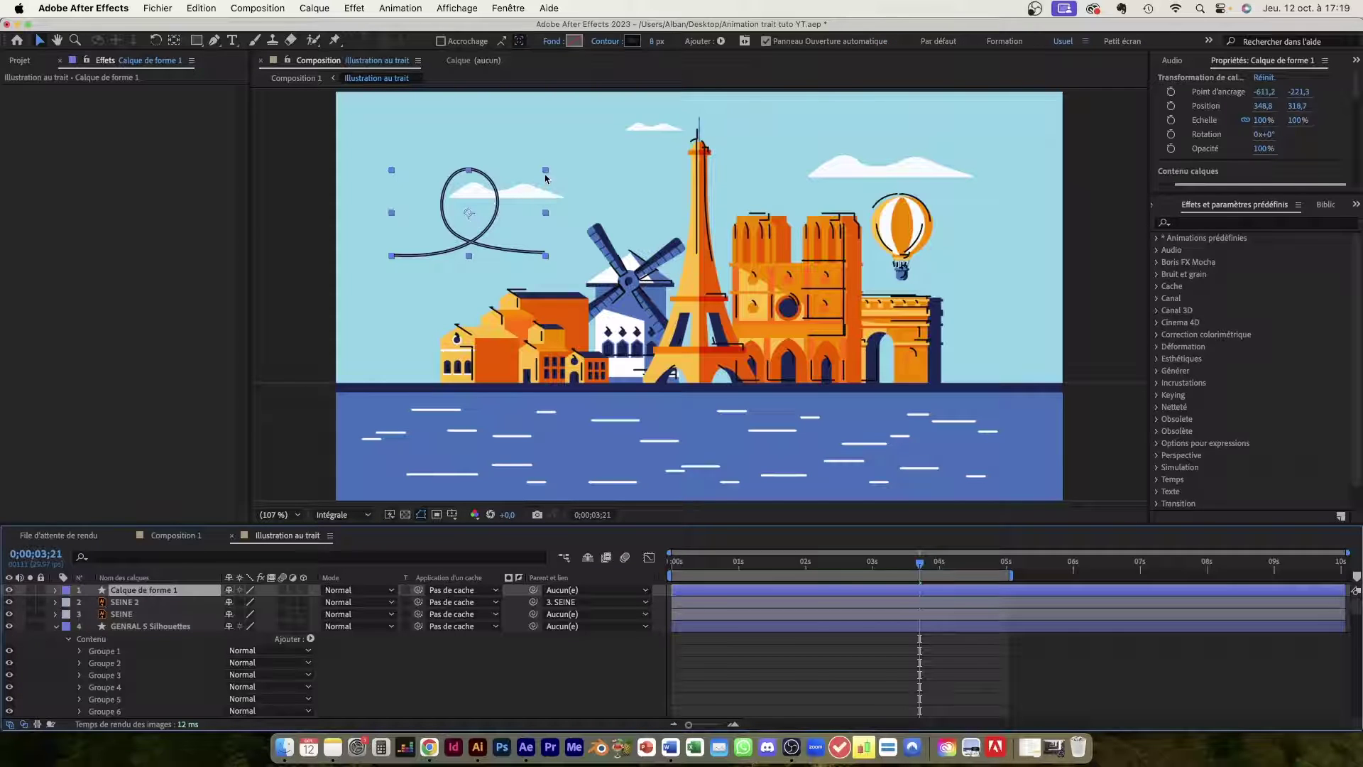
pyautogui.moveTo(546, 179); pyautogui.dragTo(470, 240)
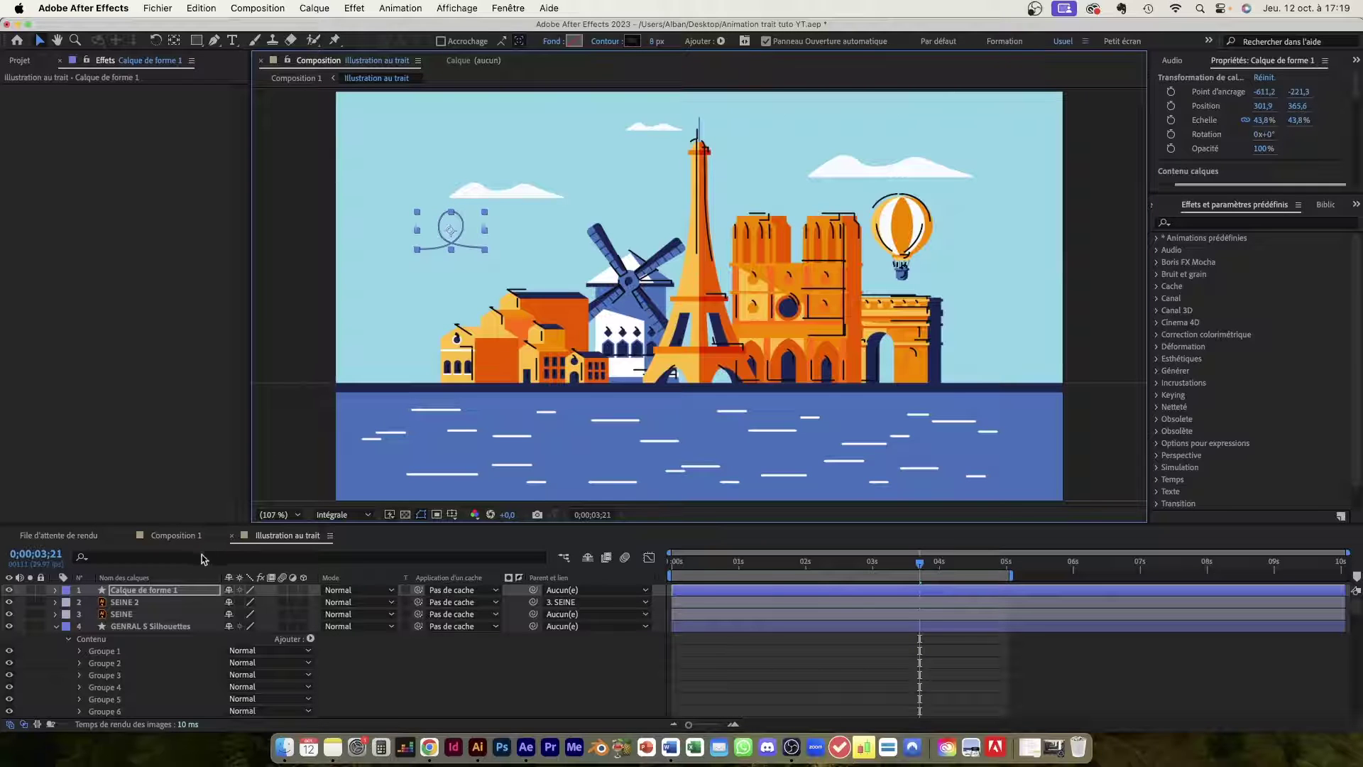
# Add a Réduire les tracés operator to the contents of the loop's shape layer.
pyautogui.click(55, 590)
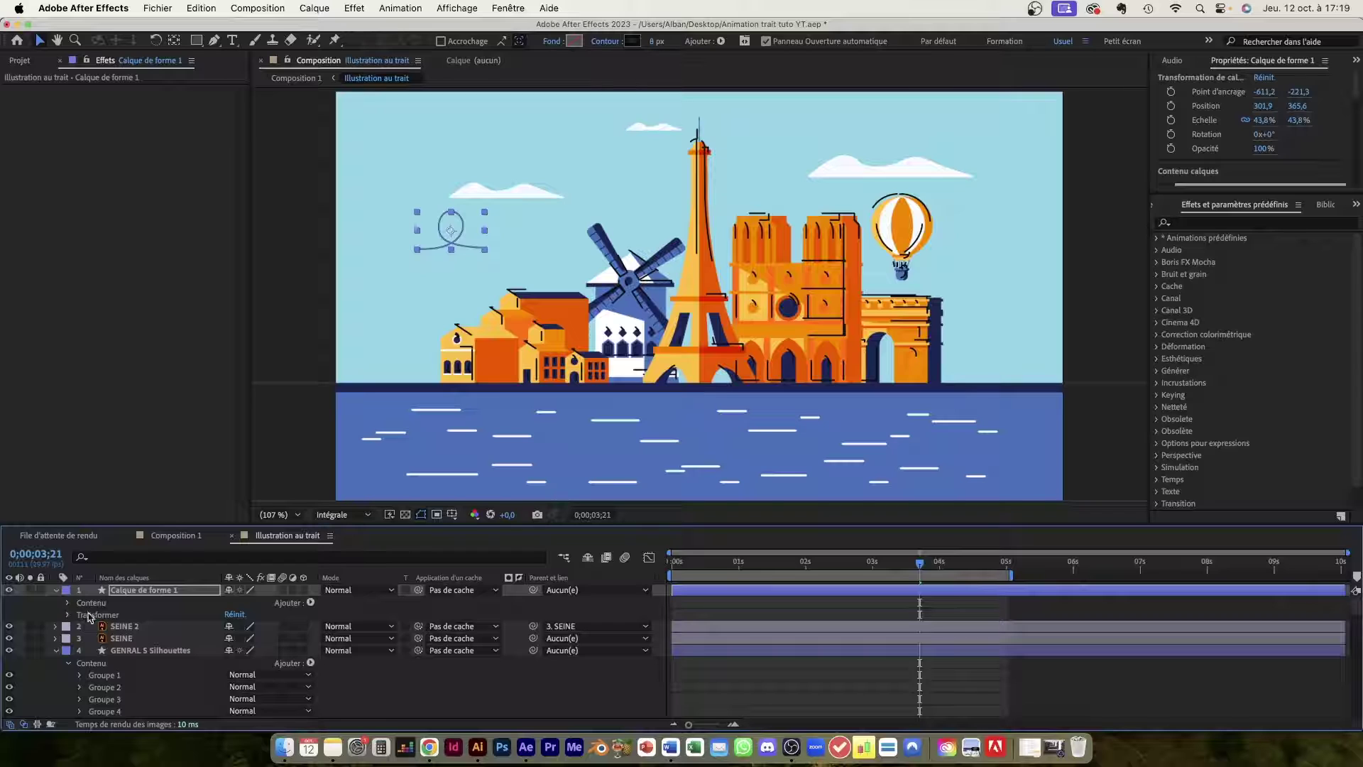
pyautogui.click(311, 604)
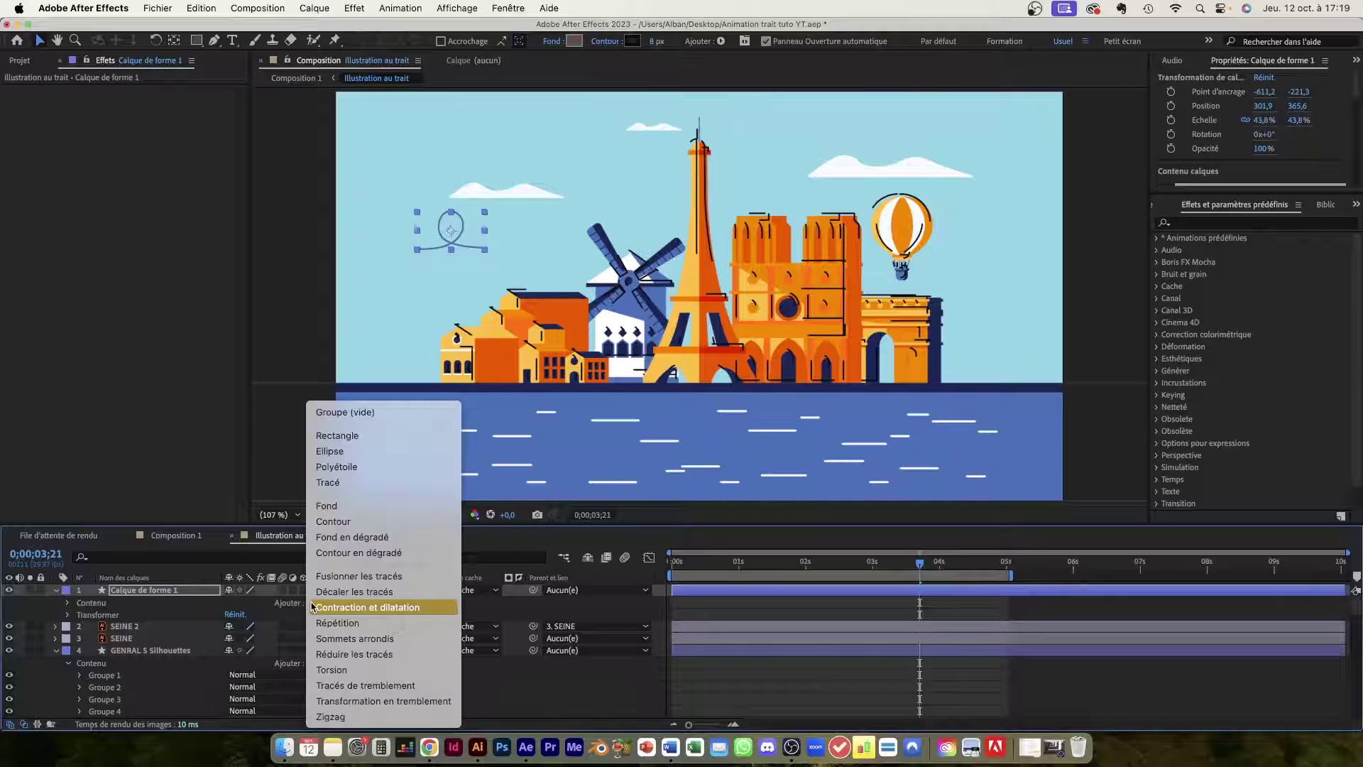
pyautogui.click(333, 653)
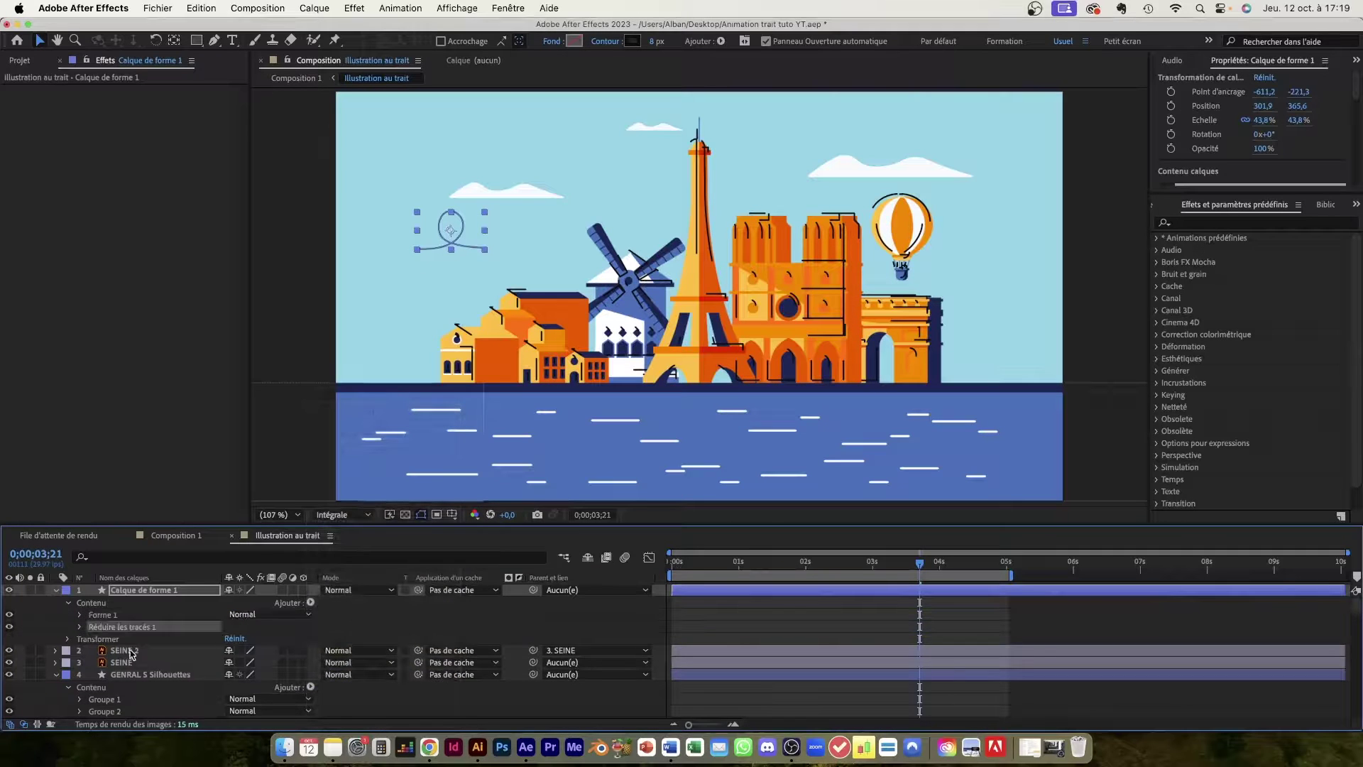
# Keyframe the loop's Fin from 0% at 0;00;00;29 to 100% at about 2 seconds.
pyautogui.moveTo(827, 572); pyautogui.dragTo(738, 568)
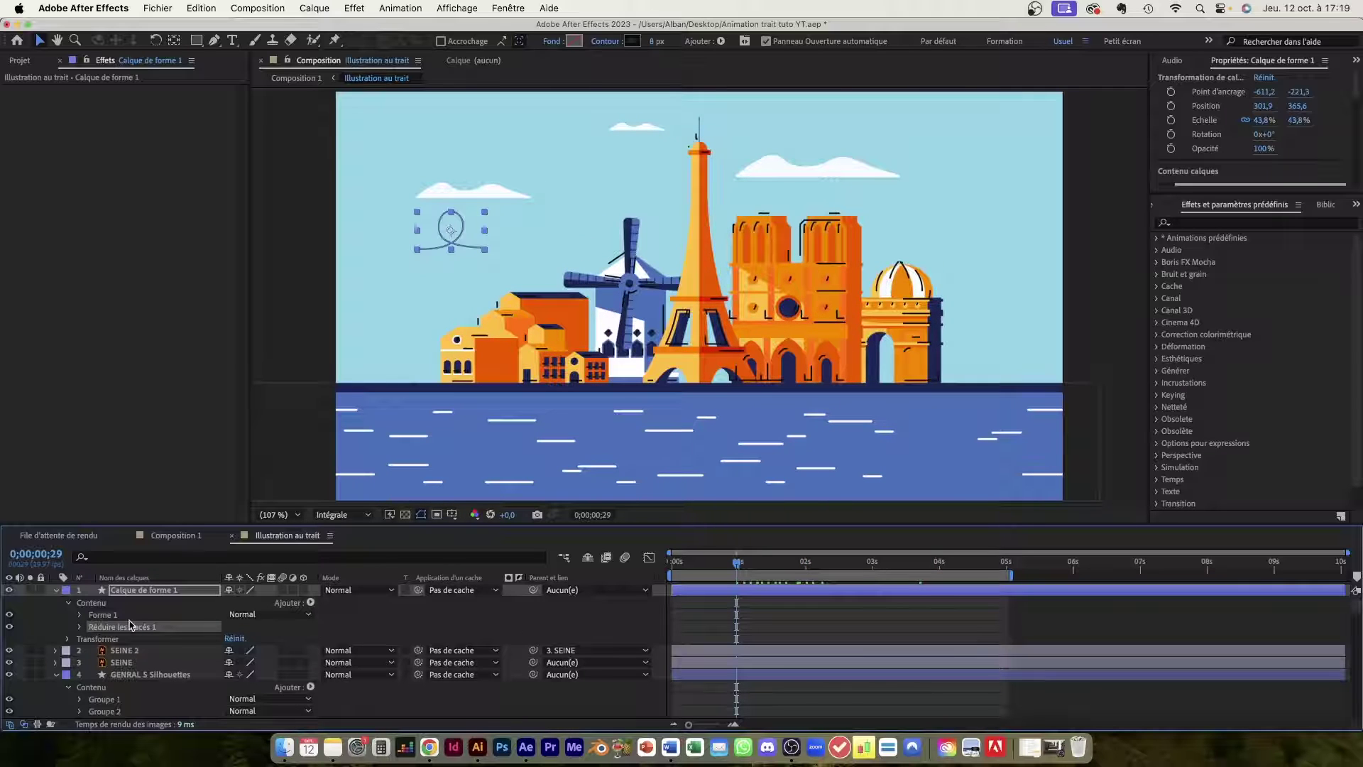
pyautogui.click(79, 627)
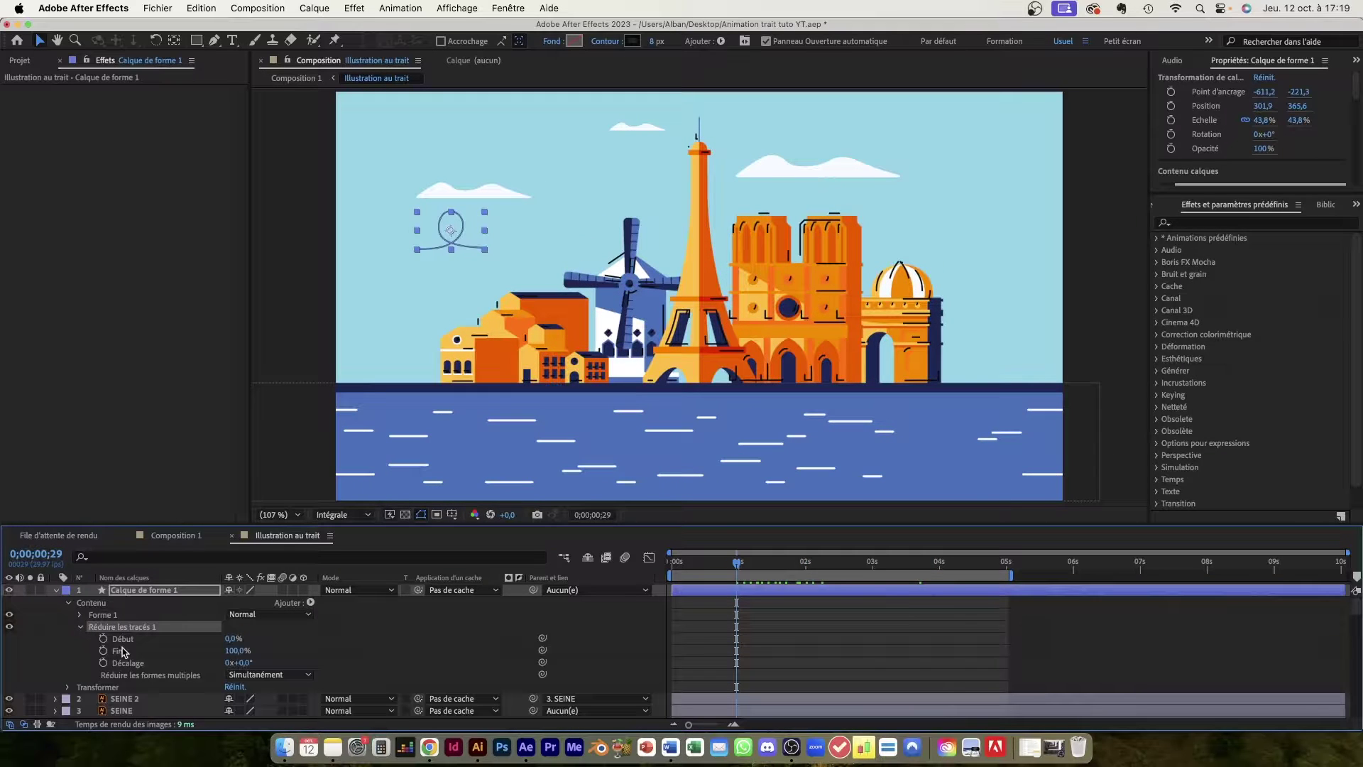
pyautogui.click(104, 650)
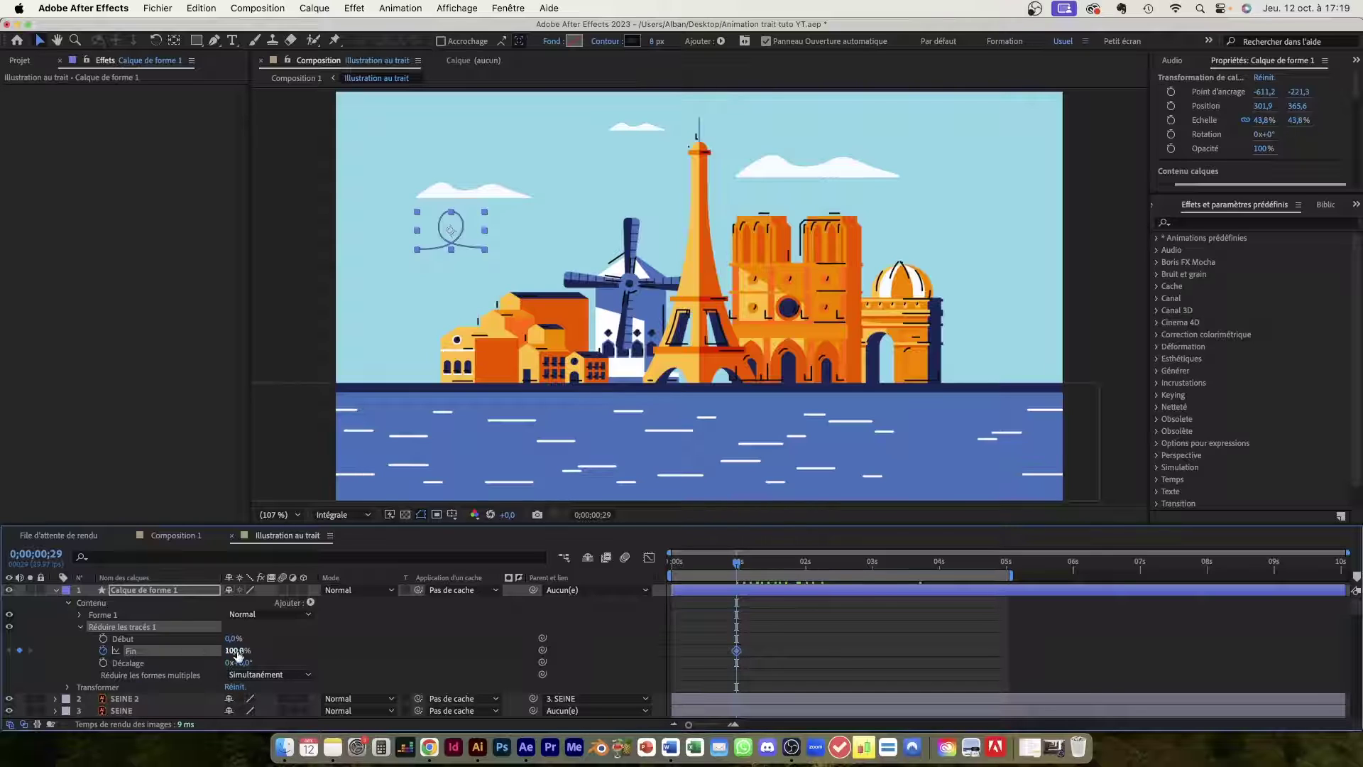
pyautogui.moveTo(736, 652); pyautogui.dragTo(808, 651)
pyautogui.moveTo(234, 651); pyautogui.dragTo(129, 651)
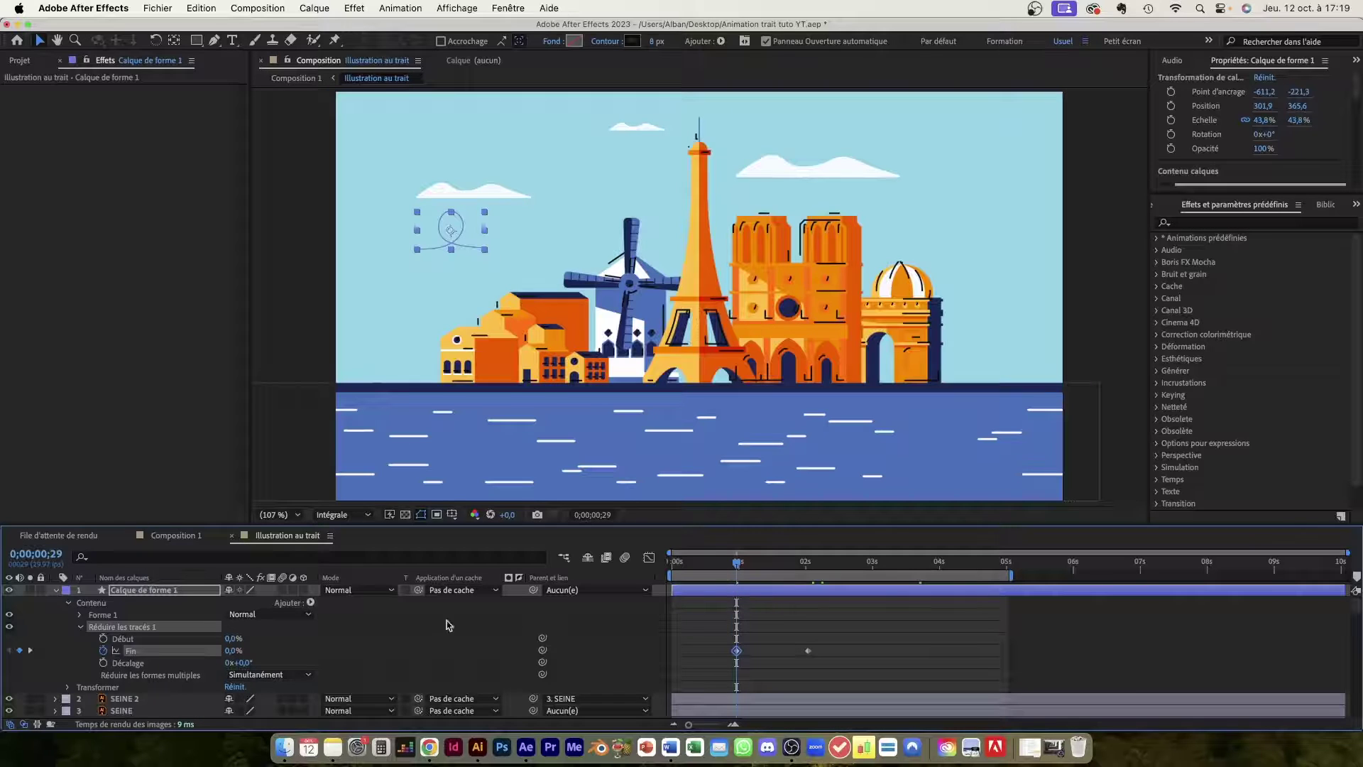
# Keyframe the loop's Début from 0% at 0;00;00;29 to 100% at 0;00;02;01.
pyautogui.click(104, 640)
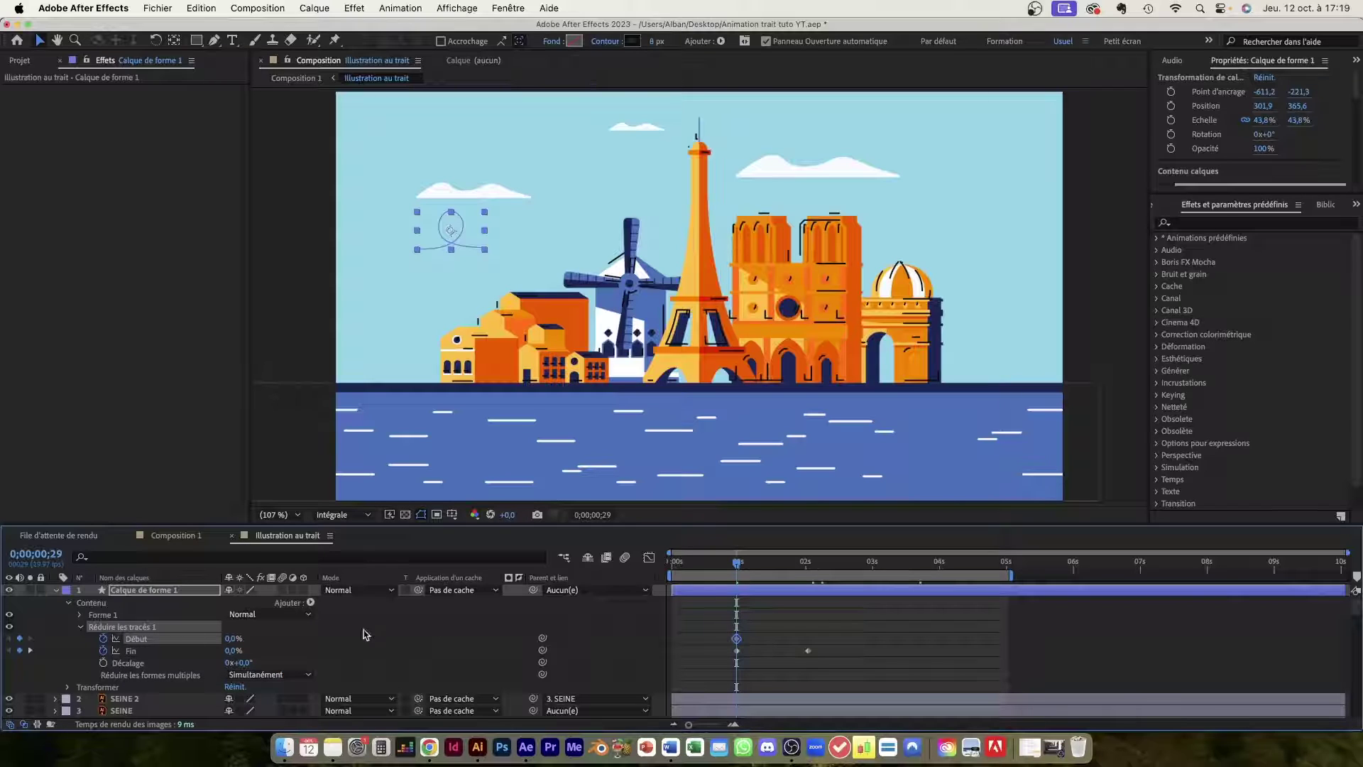
pyautogui.click(807, 562)
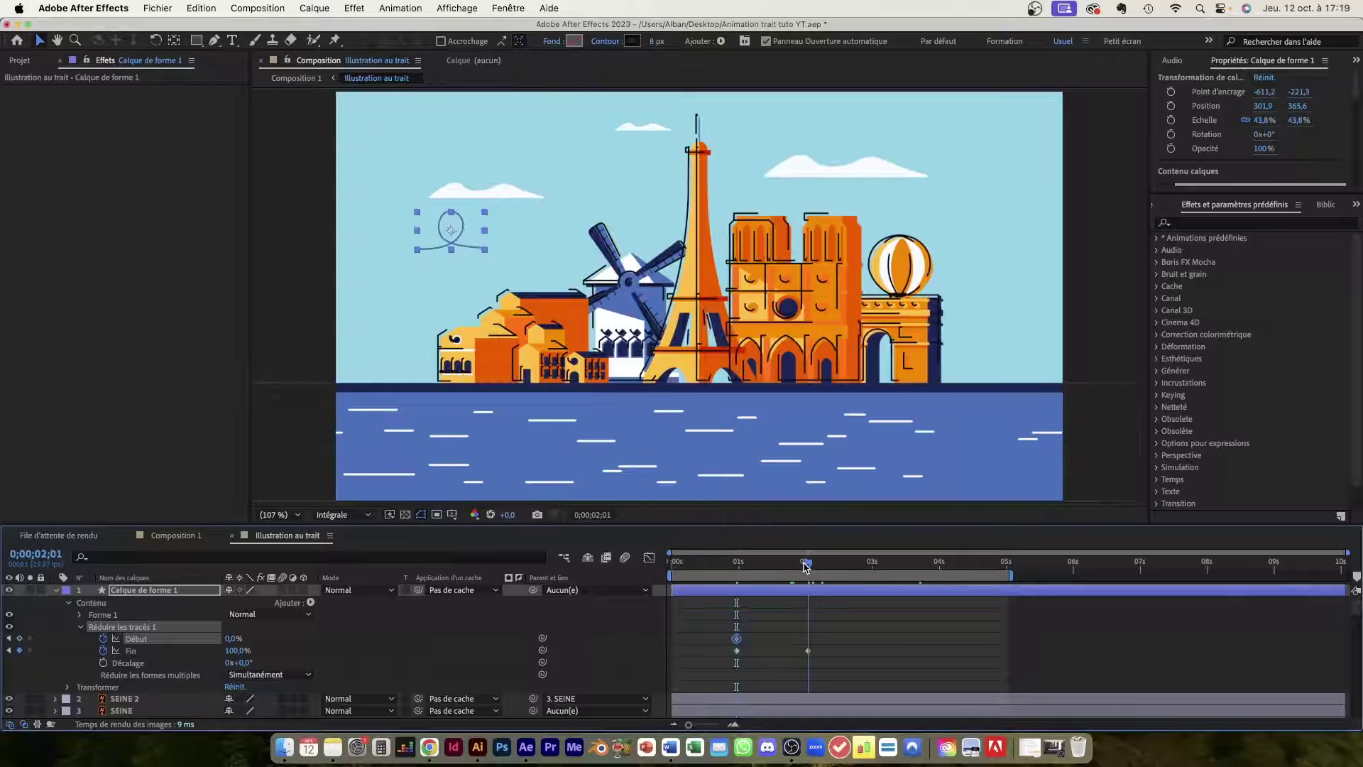
pyautogui.click(233, 638)
pyautogui.write('100')
pyautogui.press('Return')
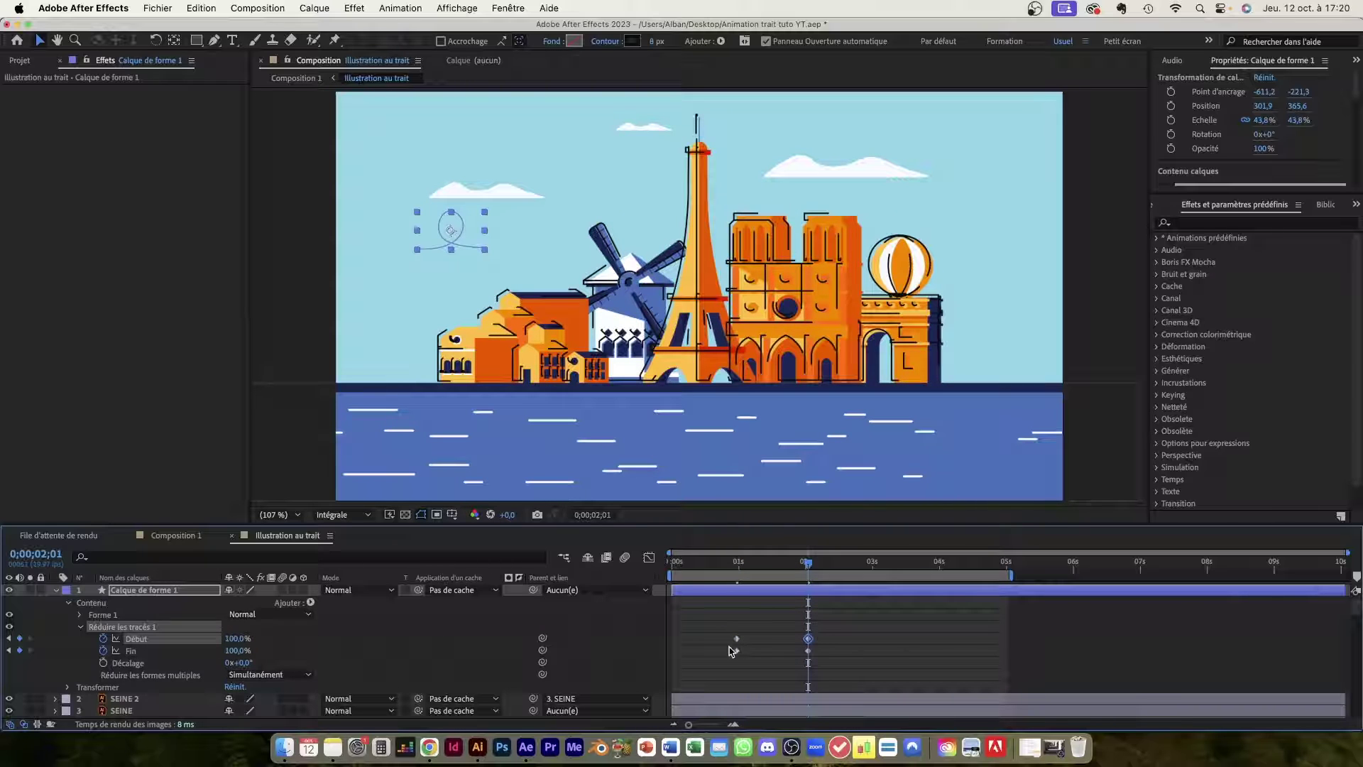
# Offset both Fin keyframes about 0.4 seconds after the Début keyframes and preview the moving line.
pyautogui.moveTo(724, 648)
pyautogui.mouseDown()
pyautogui.moveTo(832, 666)
pyautogui.moveTo(811, 655)
pyautogui.mouseUp()
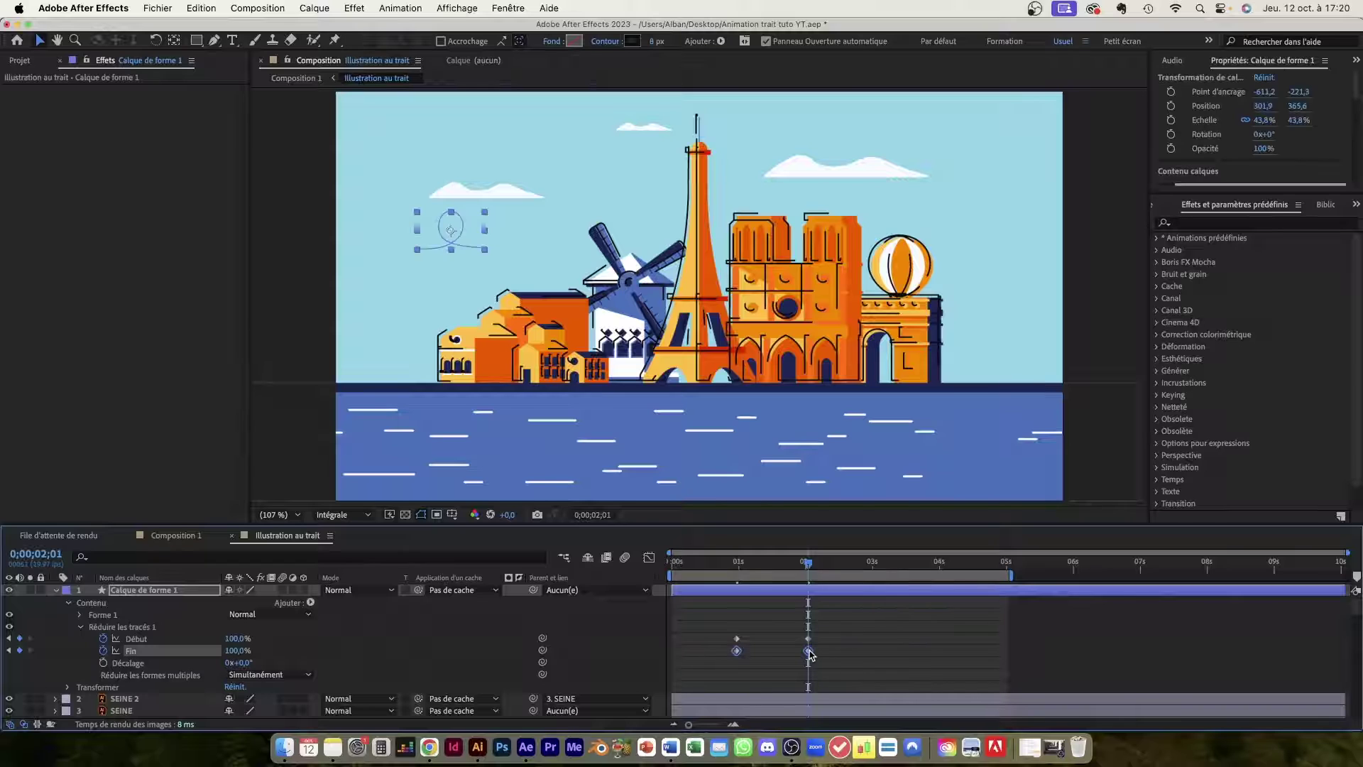
pyautogui.moveTo(810, 650); pyautogui.dragTo(728, 644)
pyautogui.click(714, 566)
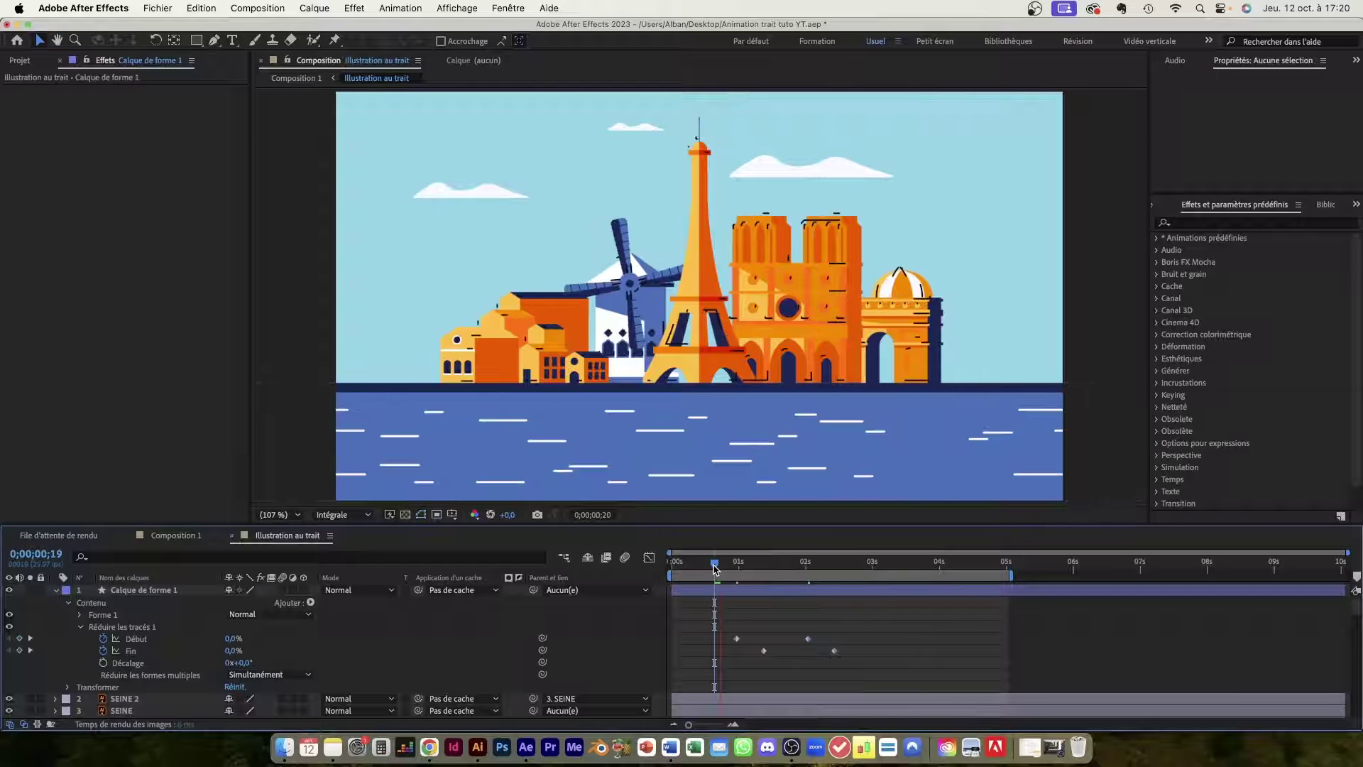
pyautogui.press('space')
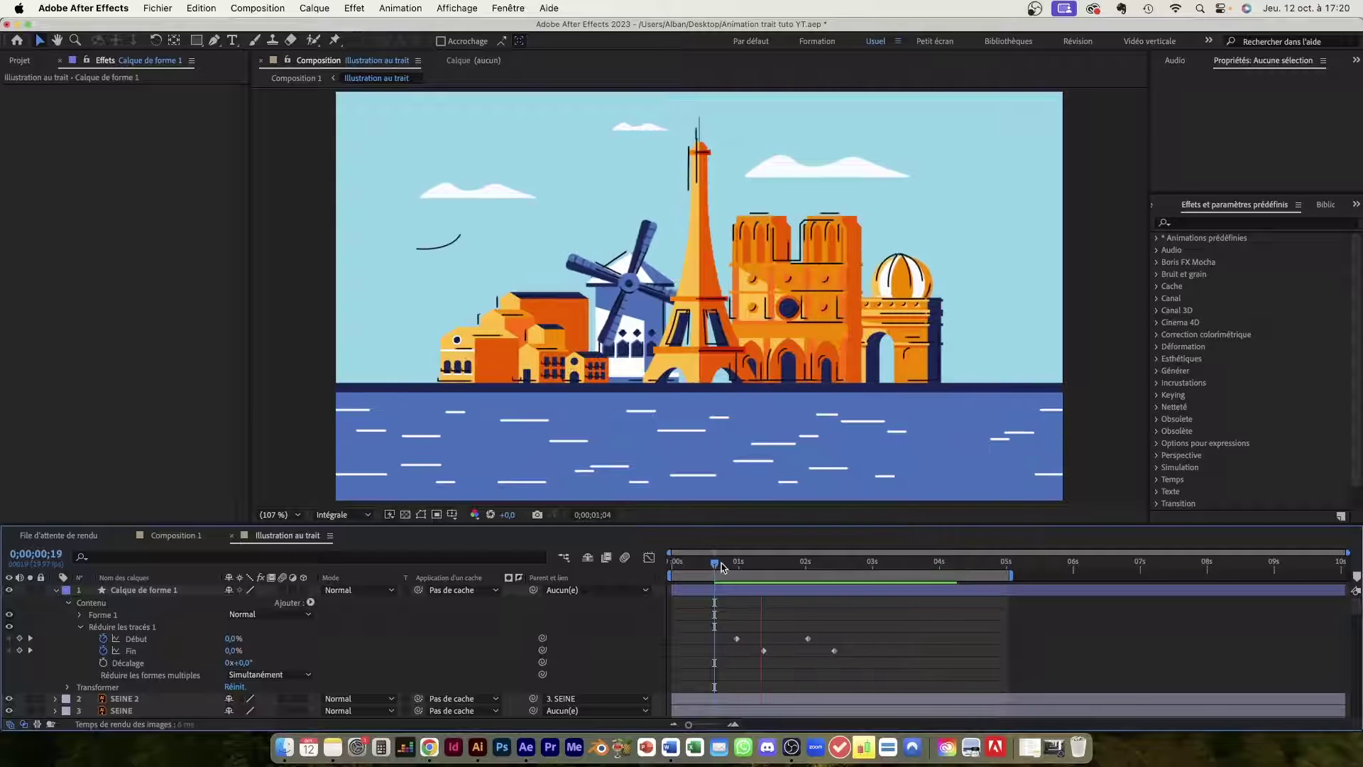
pyautogui.press('space')
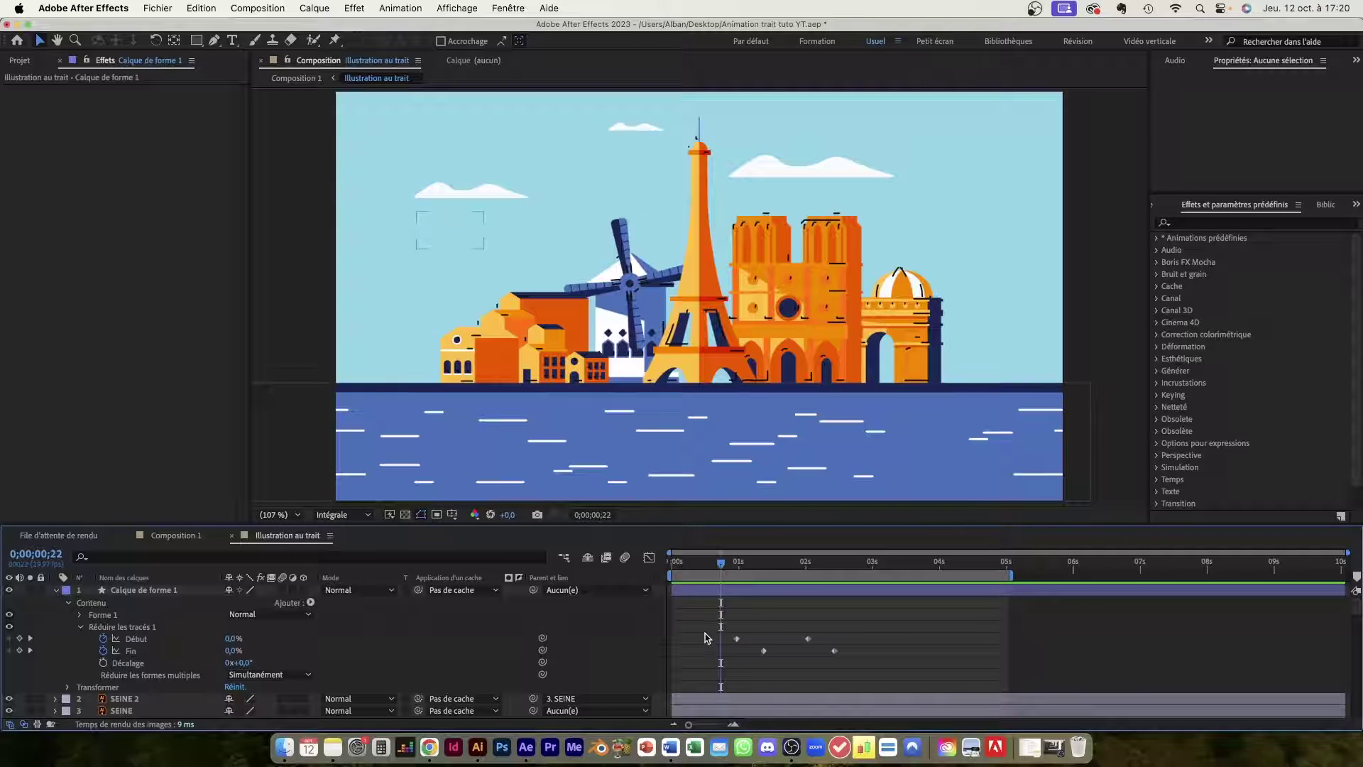
# Apply easy ease to all Début and Fin keyframes of the loop using the value graph.
pyautogui.moveTo(726, 641); pyautogui.dragTo(861, 666)
pyautogui.click(648, 557)
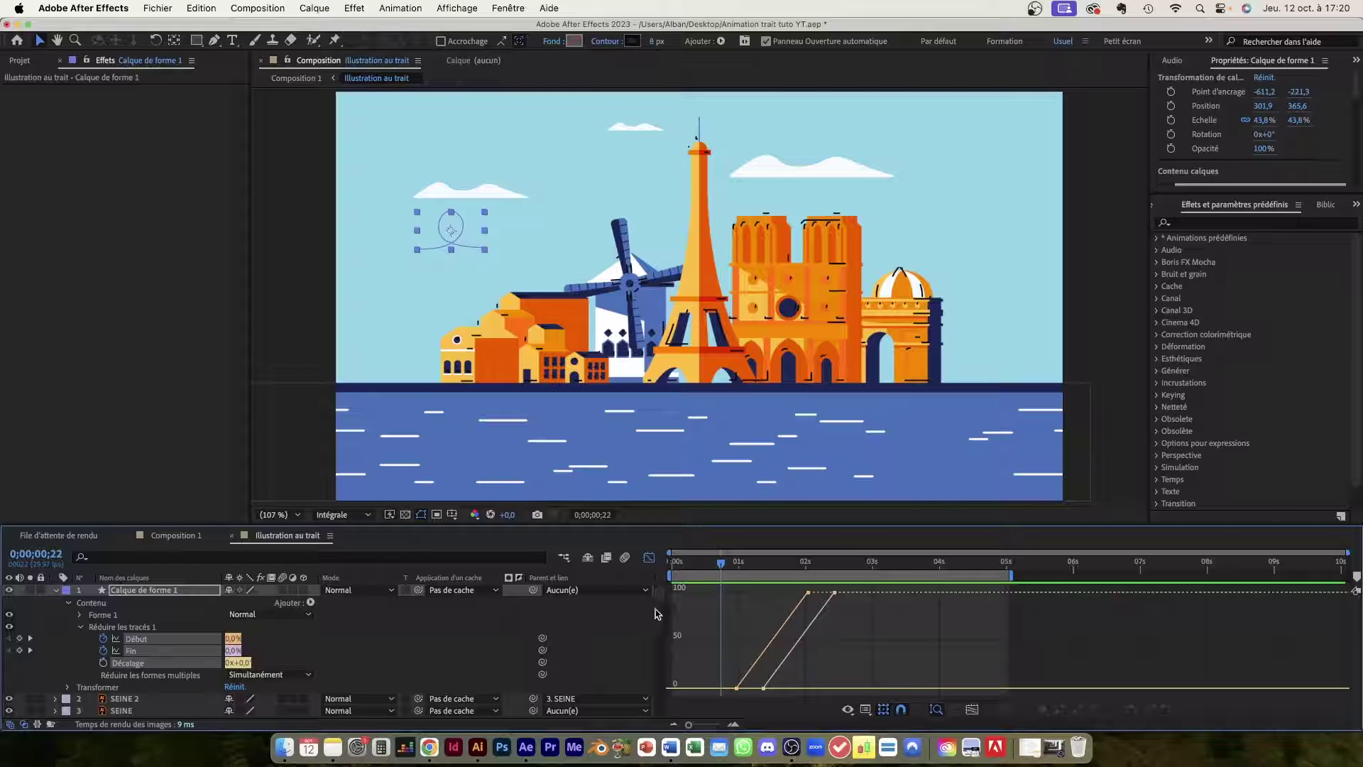
pyautogui.click(152, 639)
pyautogui.click(162, 628)
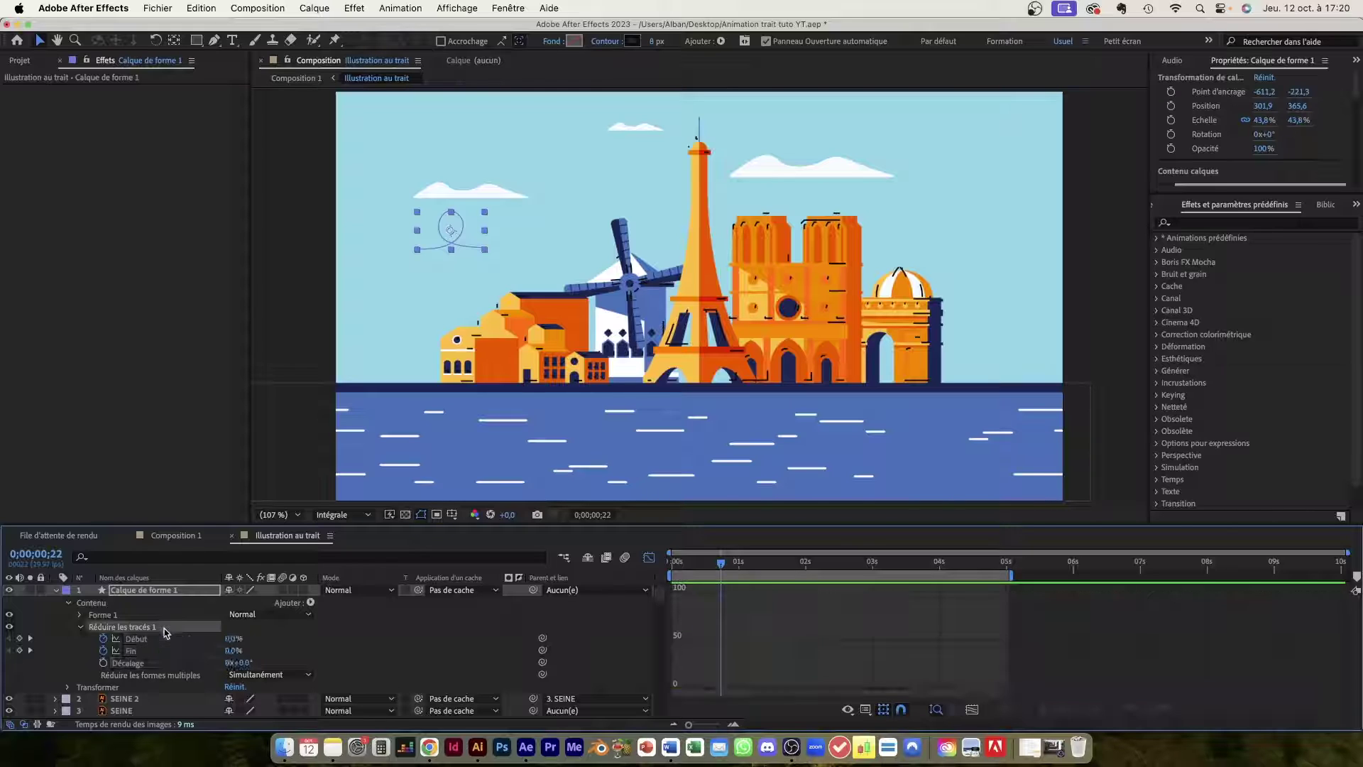
pyautogui.click(159, 641)
pyautogui.keyDown('shift'); pyautogui.click(157, 651); pyautogui.keyUp('shift')
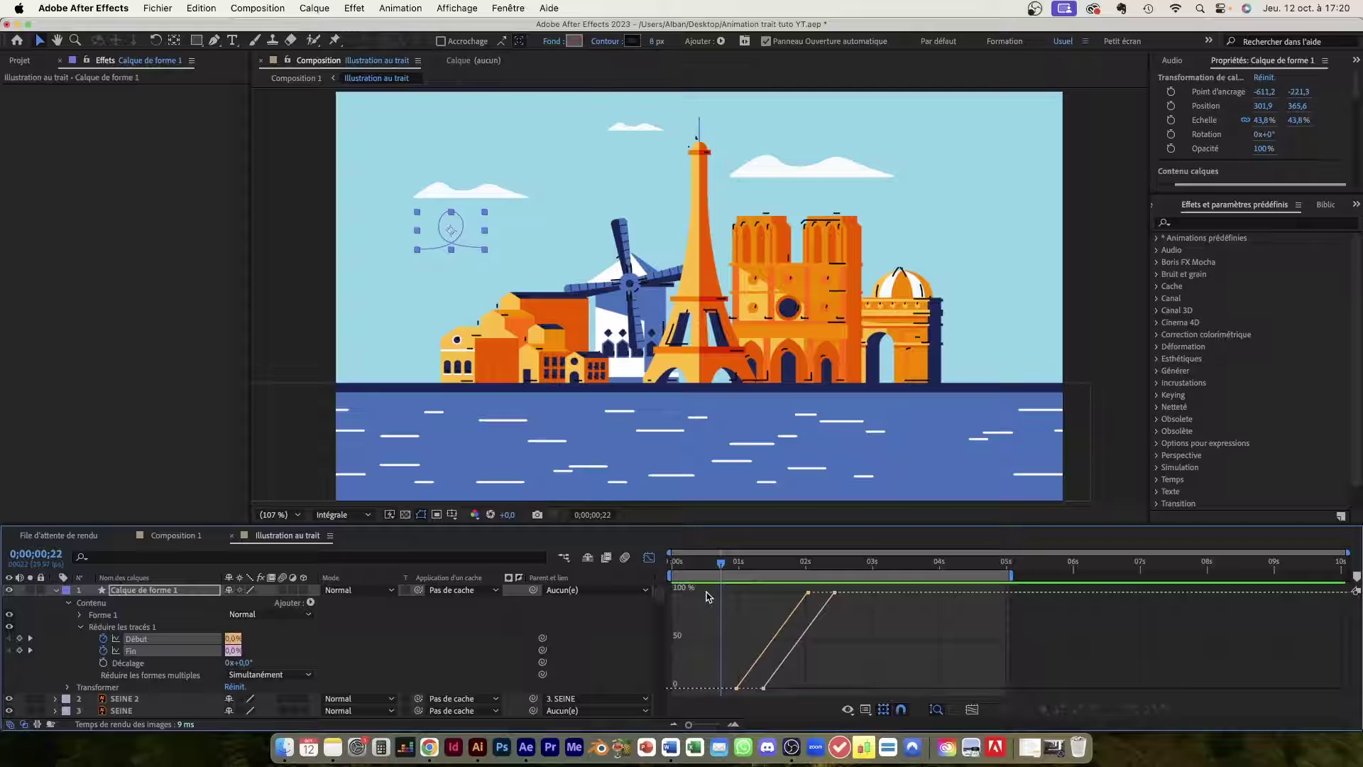
pyautogui.moveTo(708, 591); pyautogui.dragTo(893, 719)
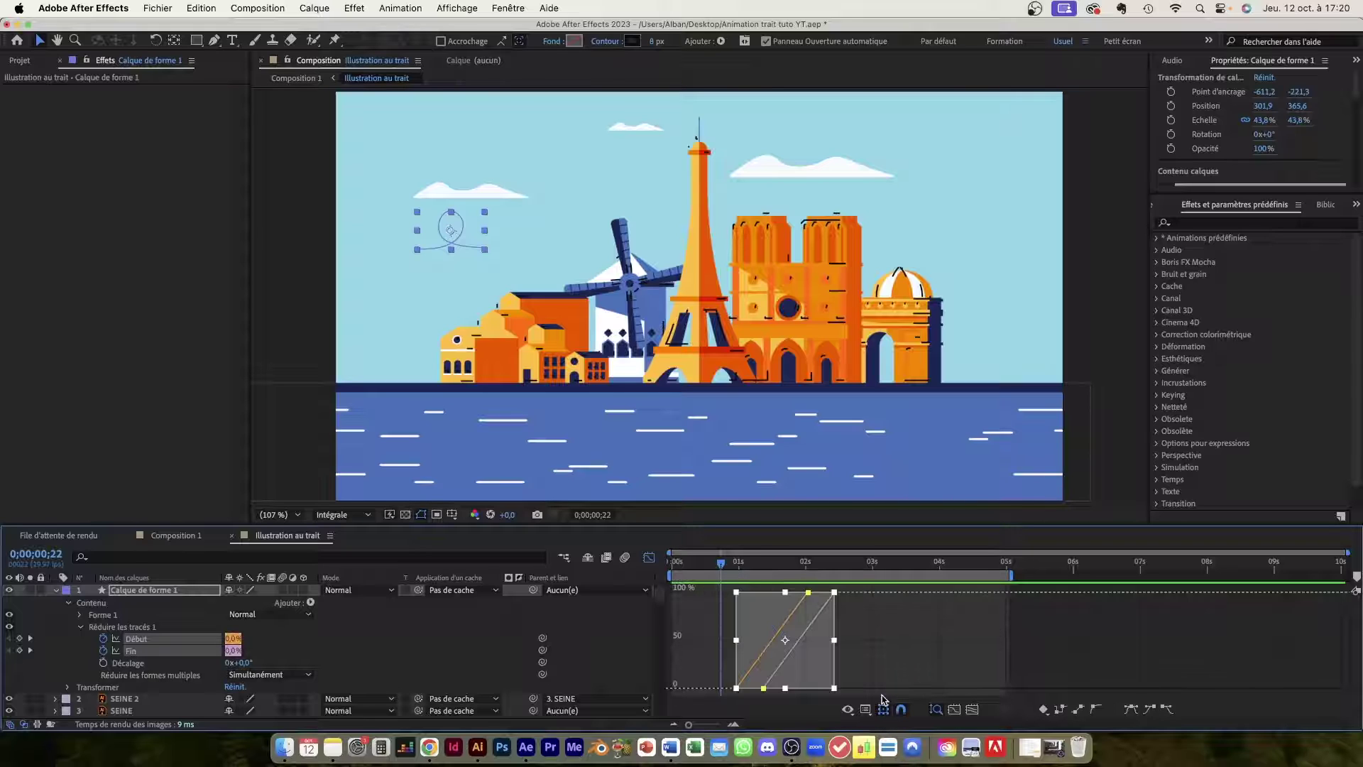
pyautogui.click(1129, 712)
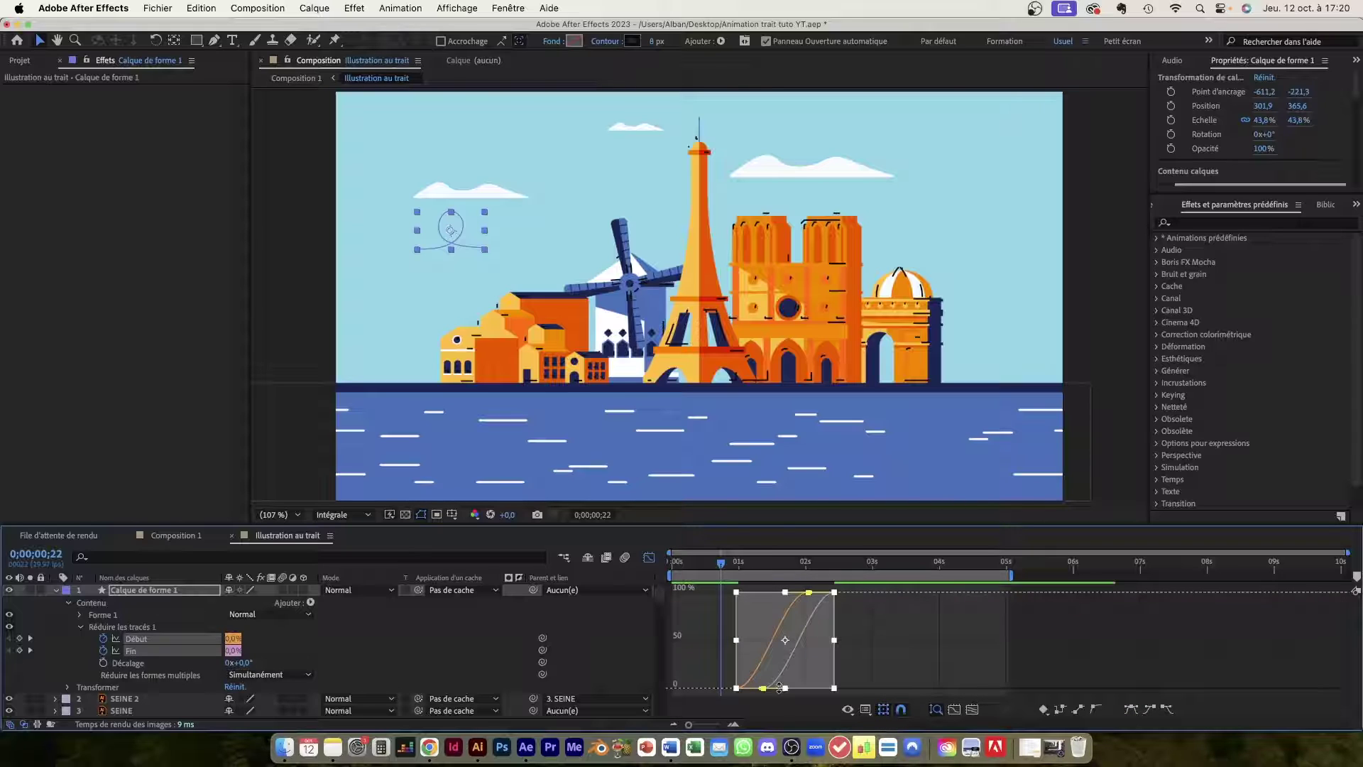
# Lengthen the incoming and outgoing ease handles of the Début and Fin curves to steepen their middle sections.
pyautogui.scroll(3, 779, 687)
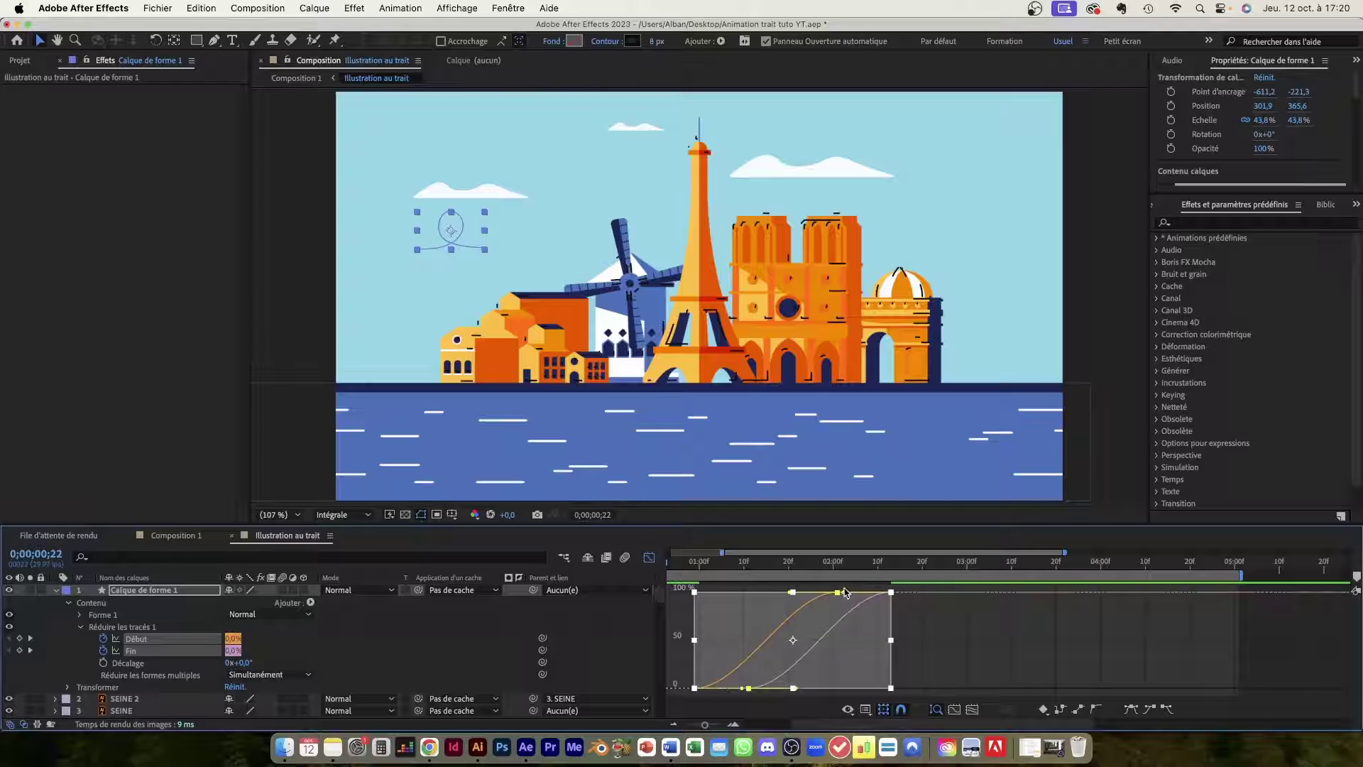
pyautogui.moveTo(845, 593); pyautogui.dragTo(822, 593)
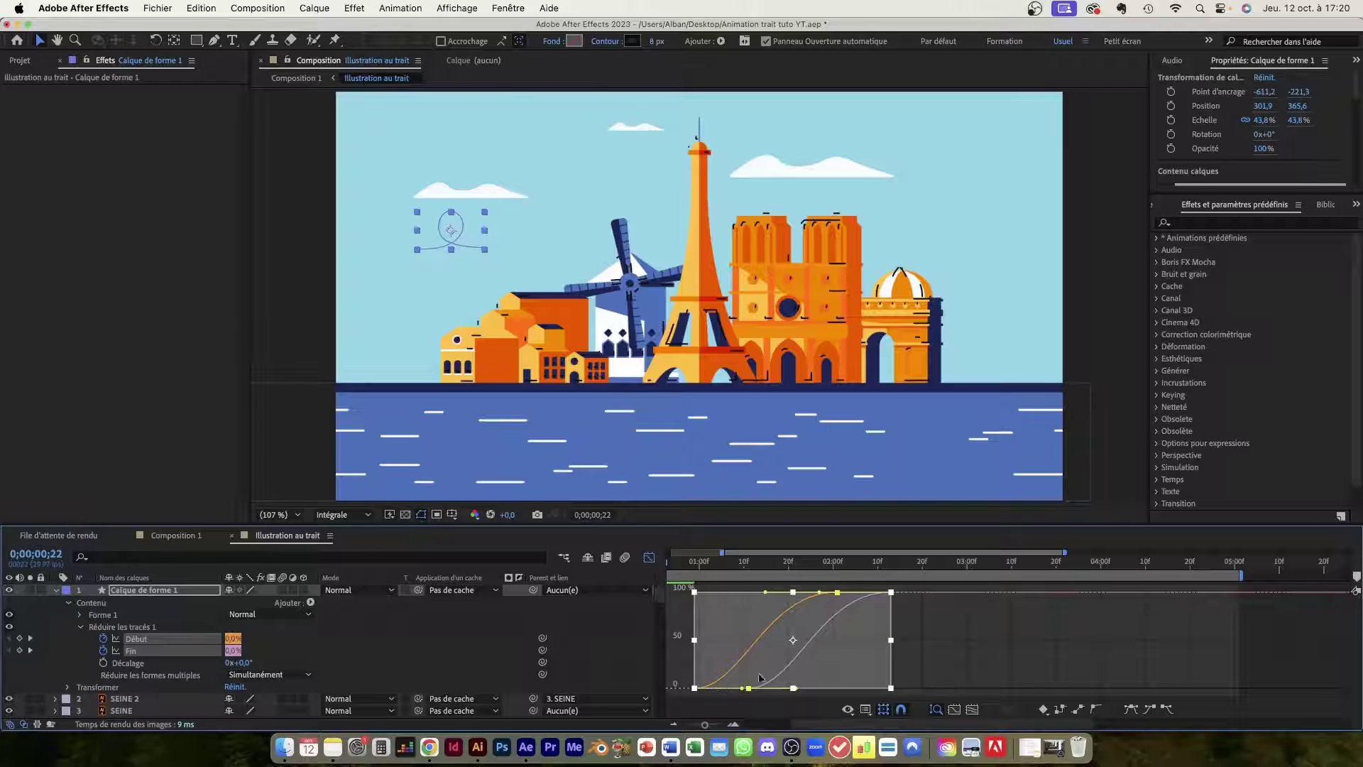
pyautogui.moveTo(743, 688); pyautogui.dragTo(756, 689)
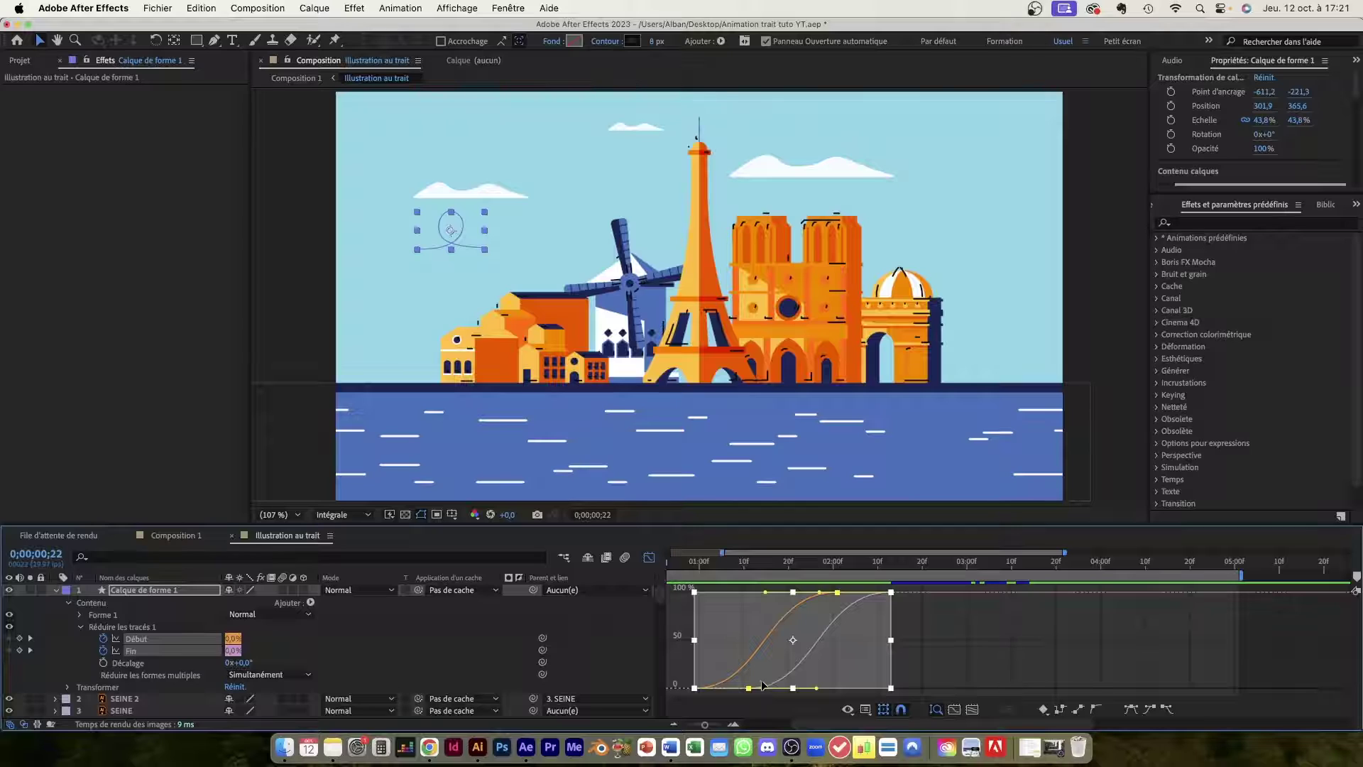
pyautogui.hscroll(-2, 684, 566)
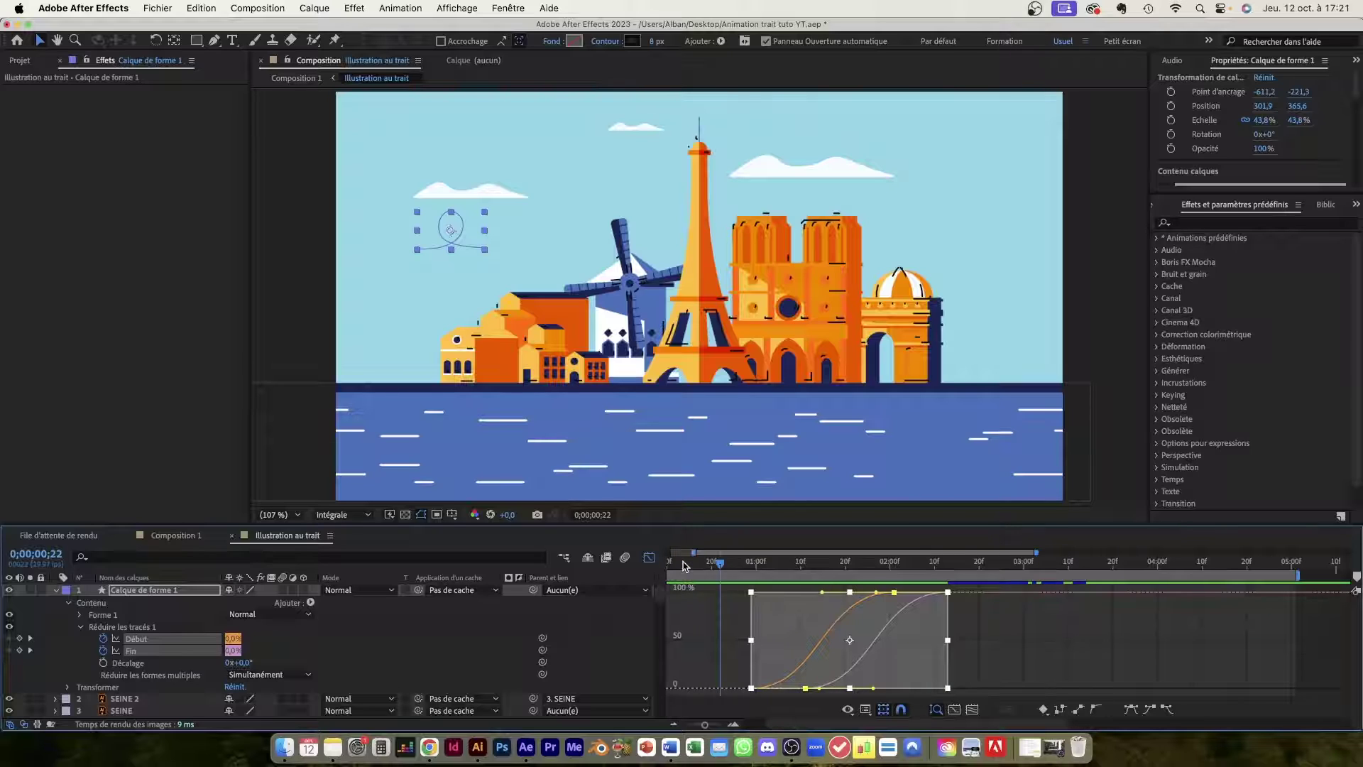
pyautogui.click(649, 557)
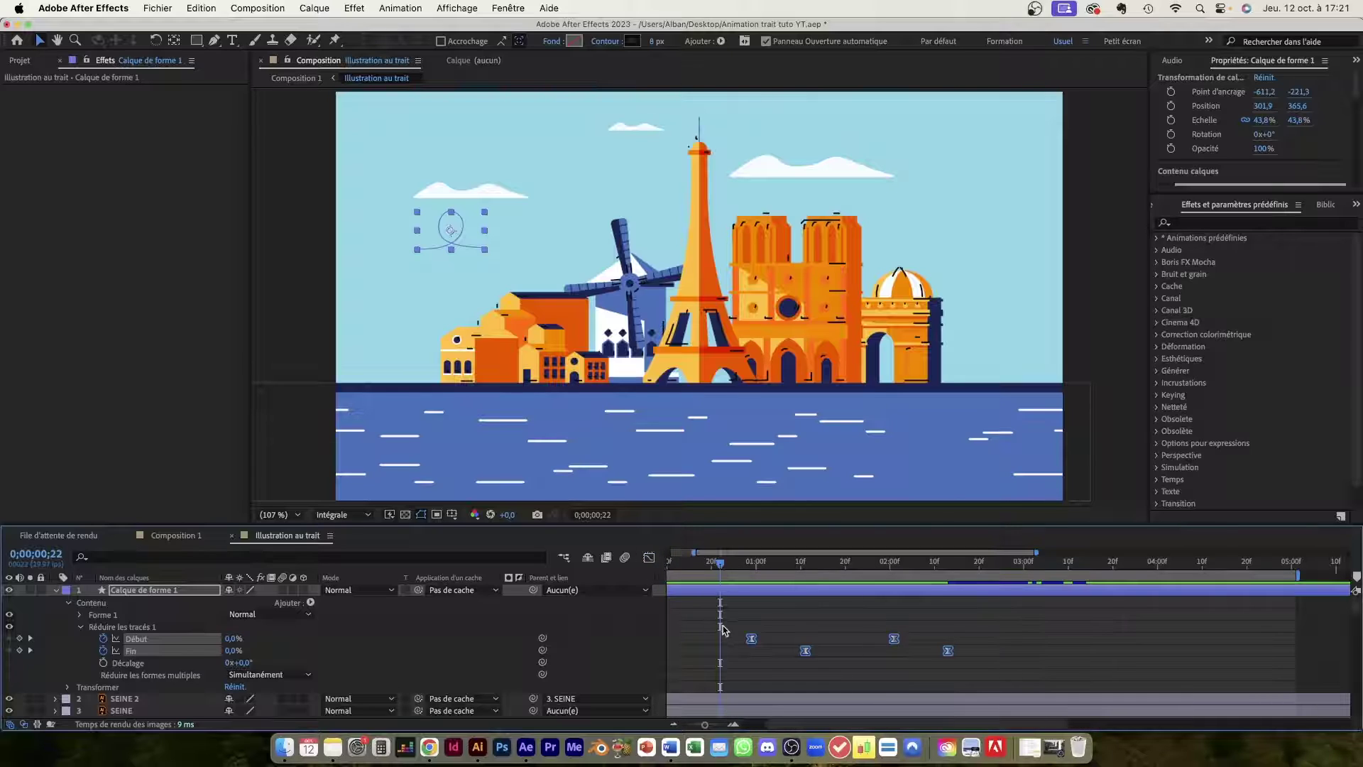
# Play the composition from 0 seconds to check the eased motion of the looping line.
pyautogui.press('-')
pyautogui.moveTo(697, 564); pyautogui.dragTo(639, 564)
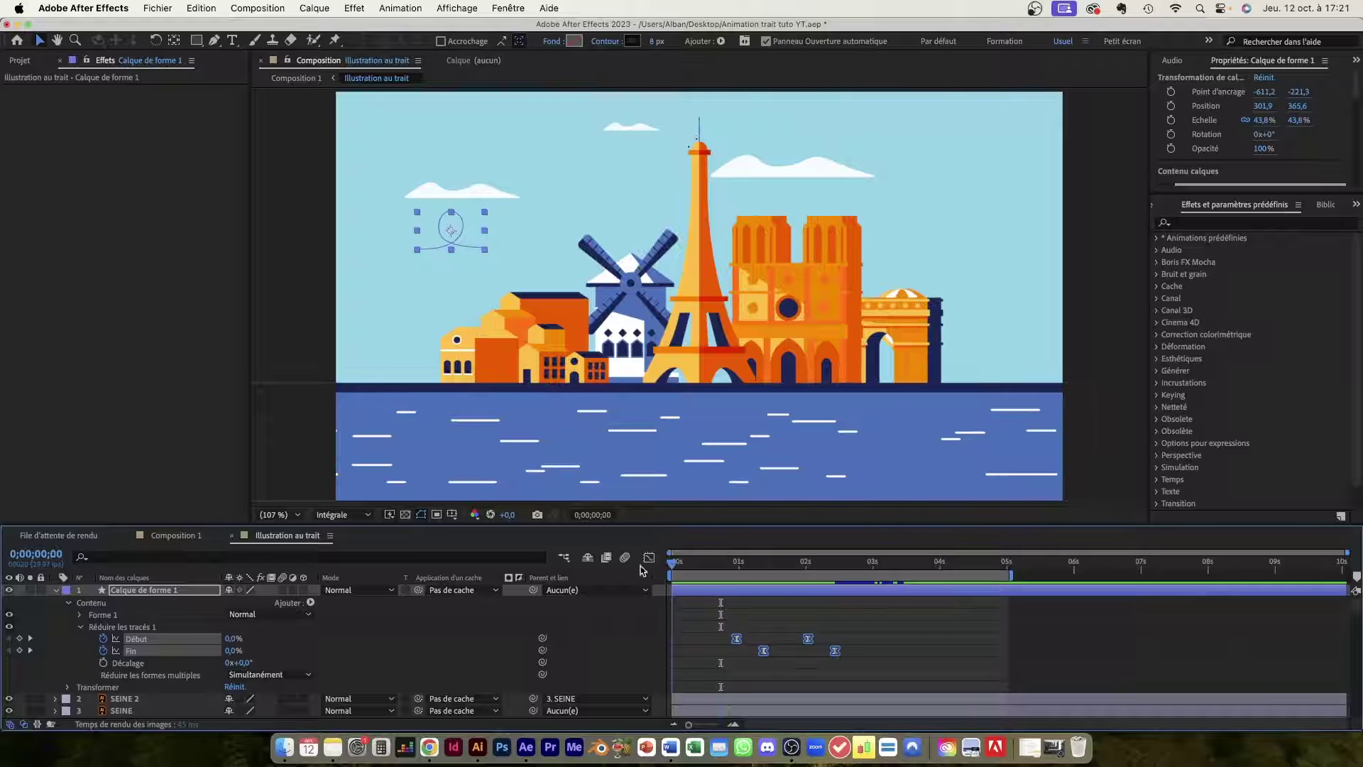
pyautogui.click(687, 612)
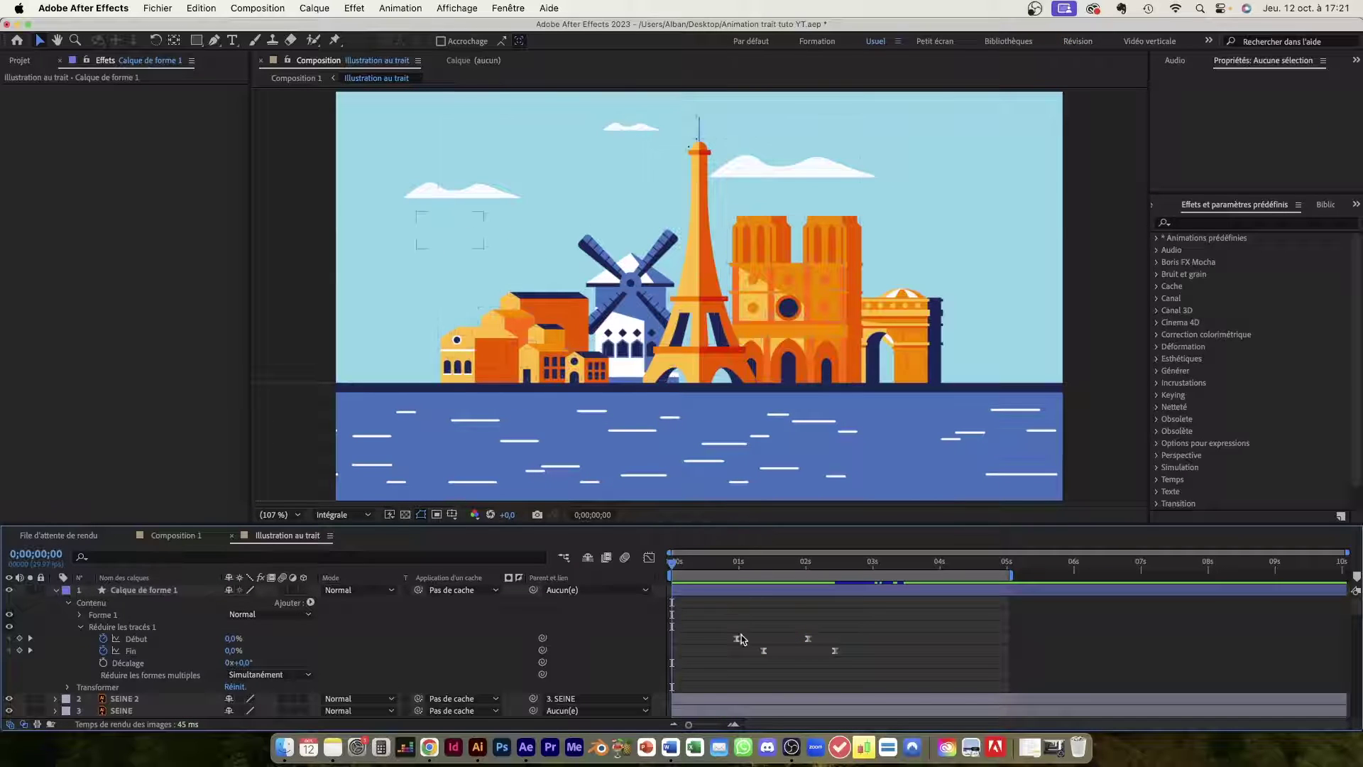
pyautogui.press('space')
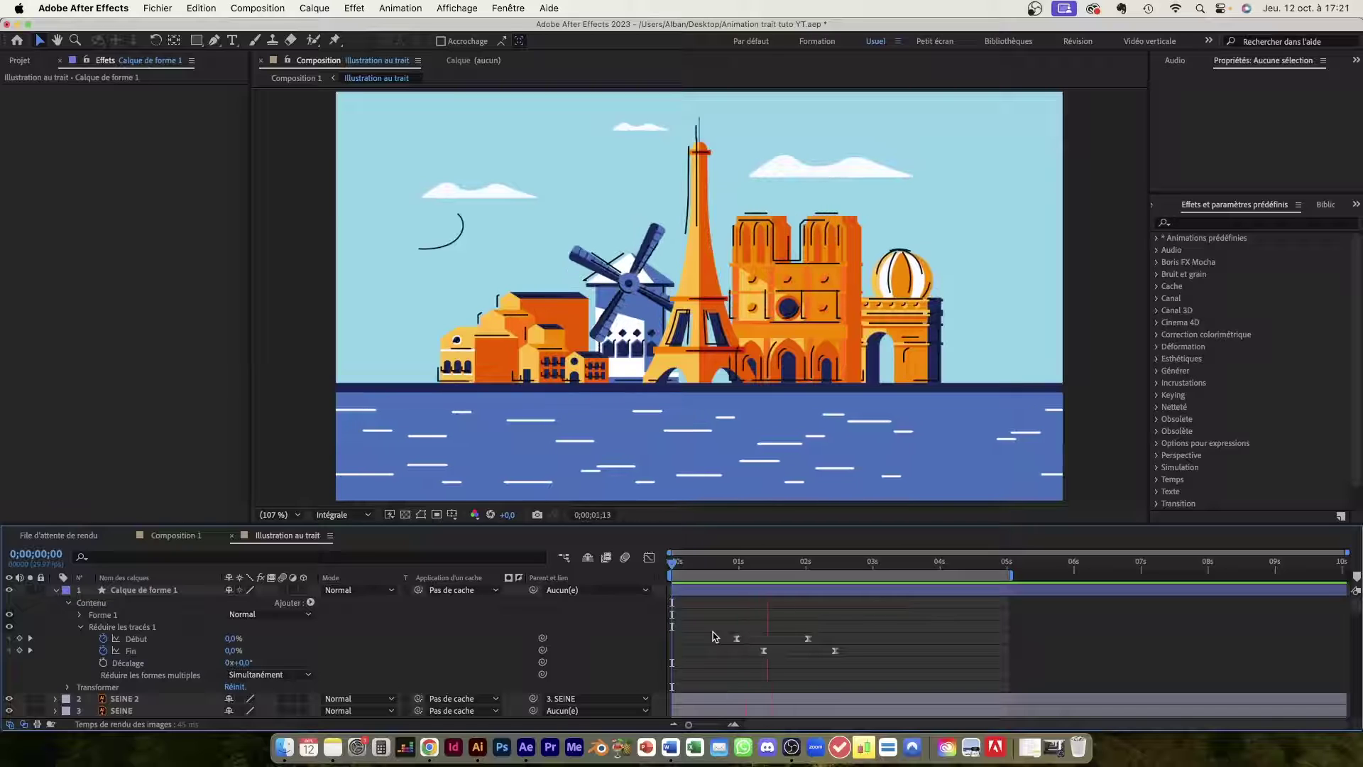